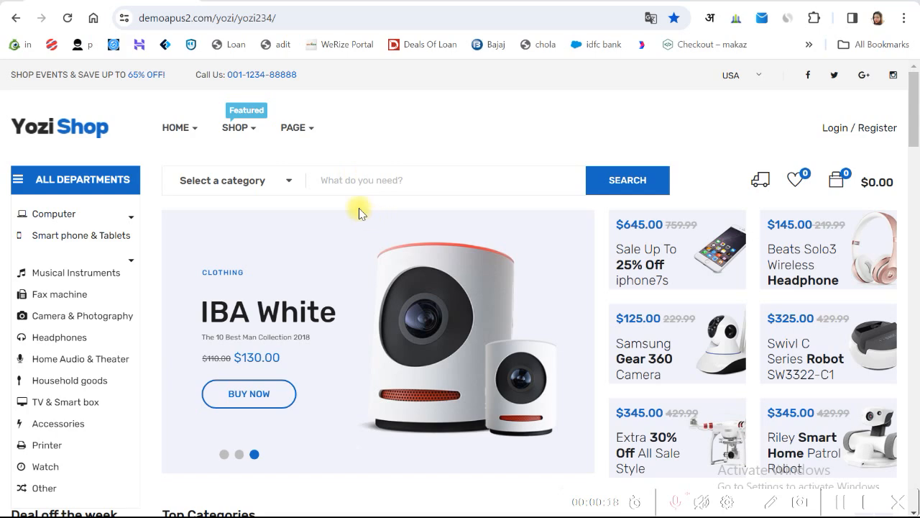
# Step: Look through the search category list and the departments menu on the Yozi Shop demo home page
pyautogui.moveTo(249, 135)
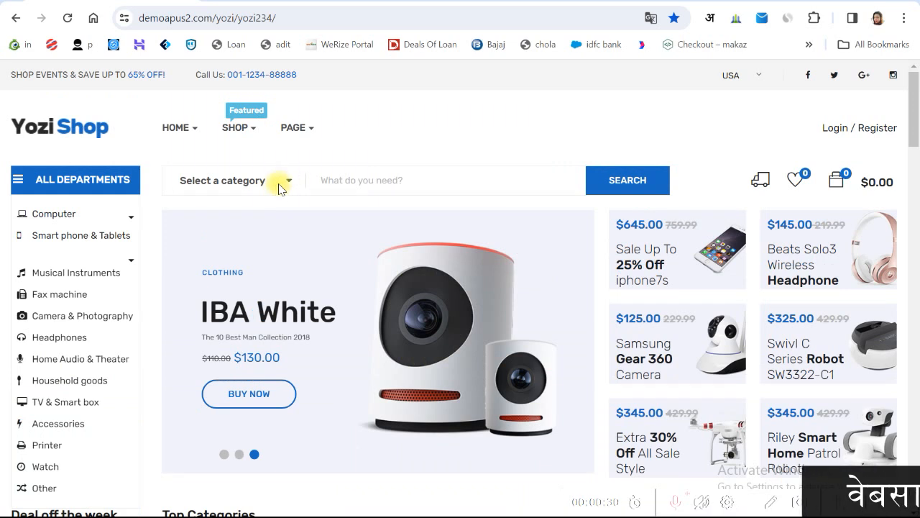
pyautogui.click(263, 184)
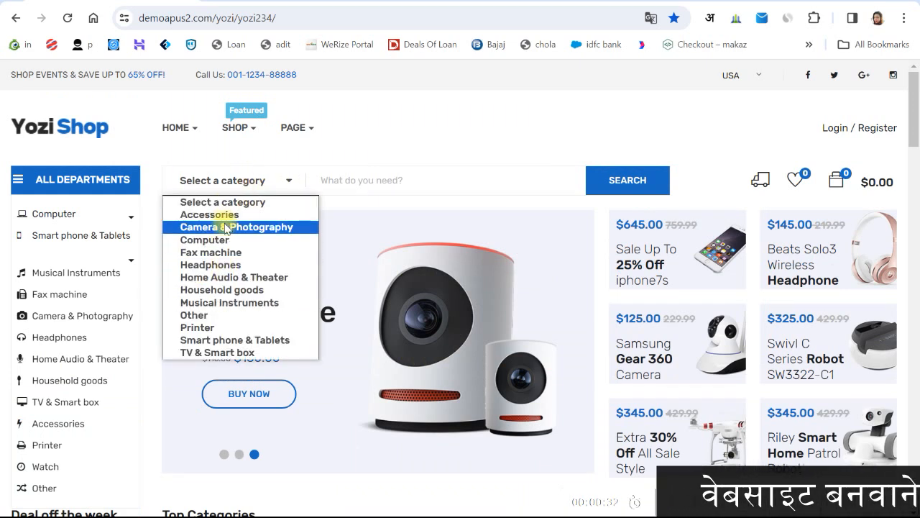
pyautogui.click(405, 124)
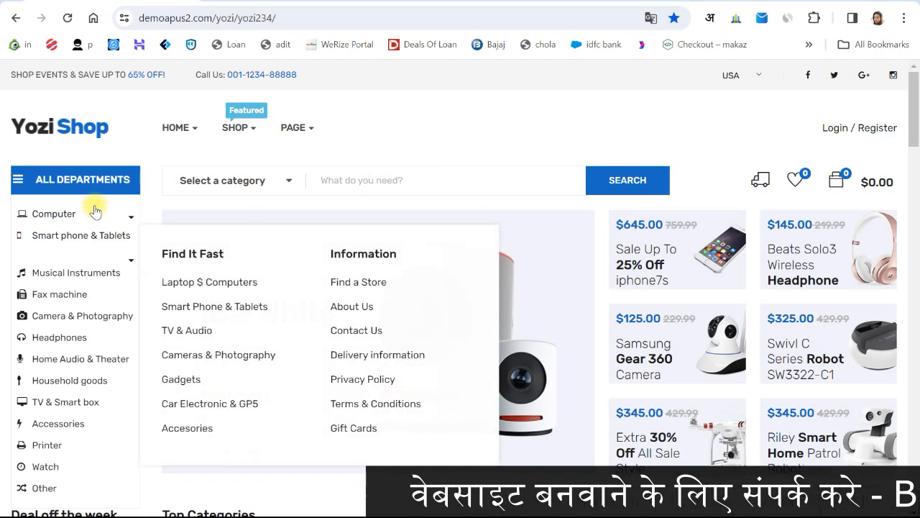
pyautogui.scroll(-2, 63, 248)
pyautogui.scroll(2, 63, 248)
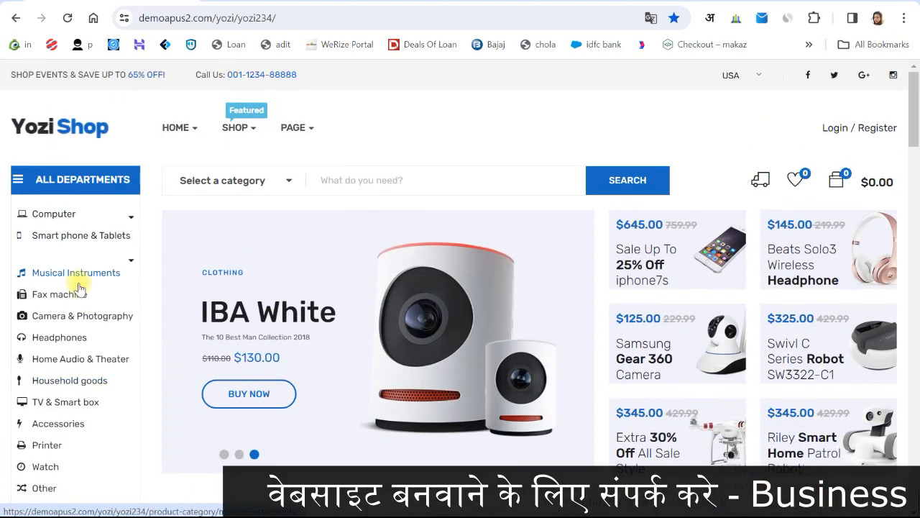
pyautogui.scroll(-2, 387, 236)
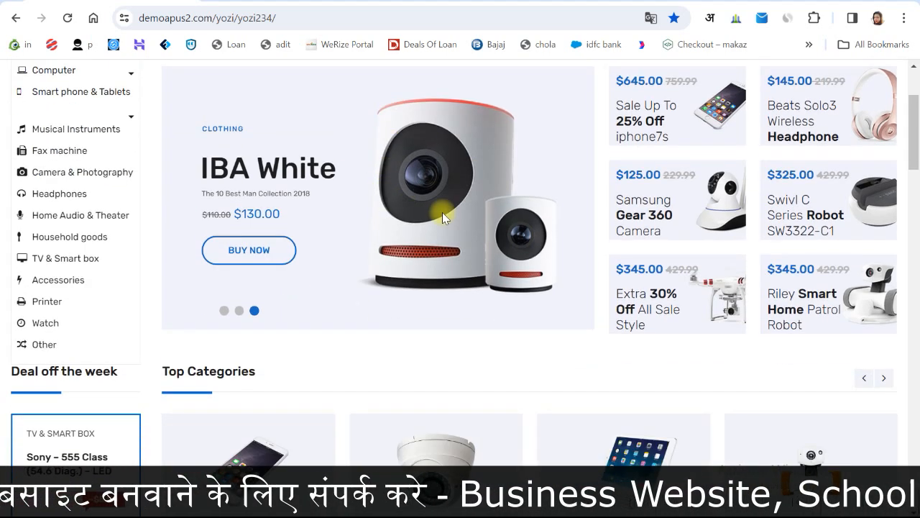
# Step: View the second and first slides of the home page banner
pyautogui.click(240, 312)
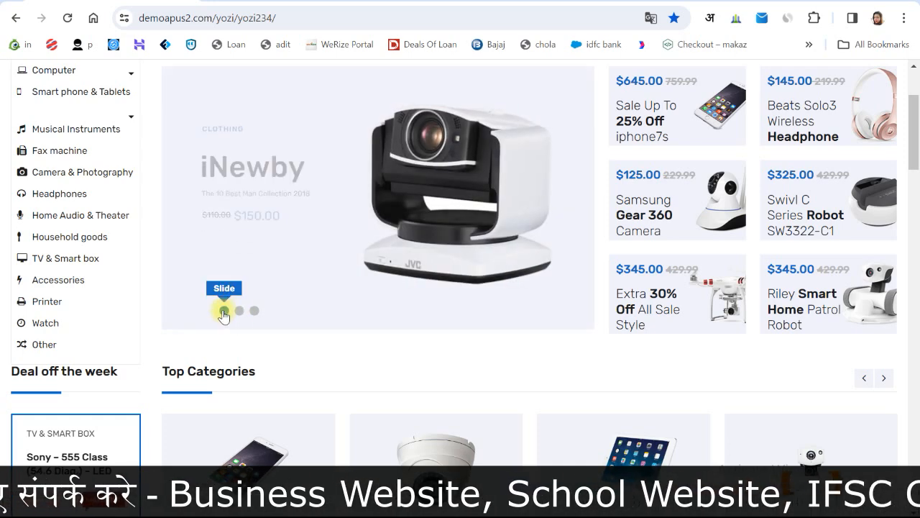
pyautogui.click(224, 311)
pyautogui.scroll(2, 248, 285)
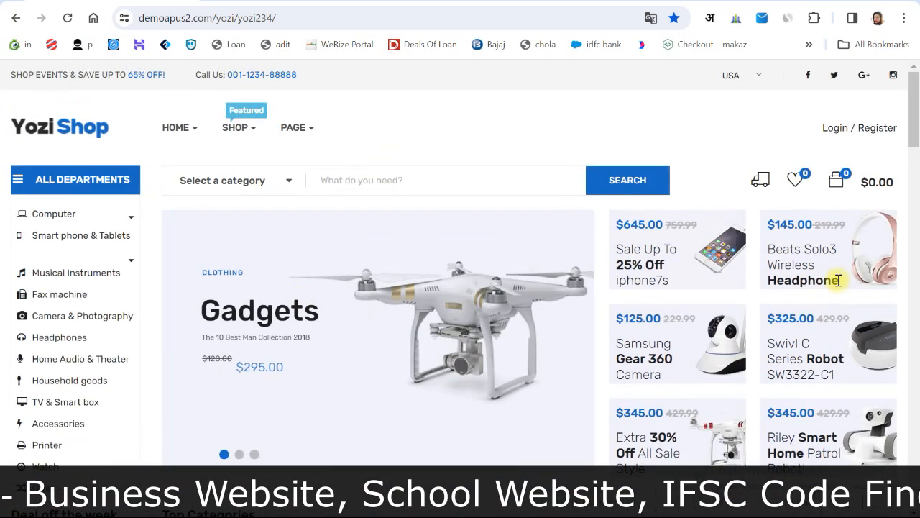
# Step: Examine the promotional product tiles beside the banner and the Top Categories section
pyautogui.scroll(-2, 657, 216)
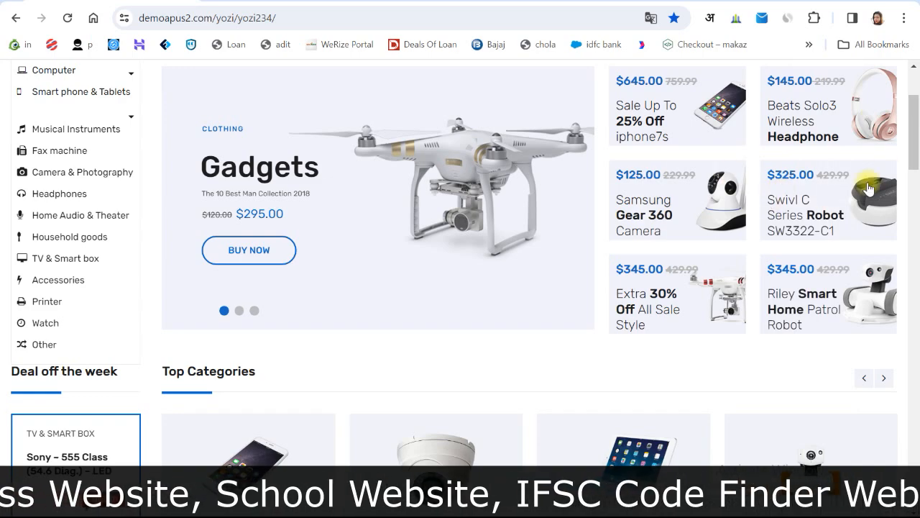
pyautogui.scroll(2, 750, 167)
pyautogui.scroll(-2, 662, 179)
pyautogui.scroll(2, 751, 165)
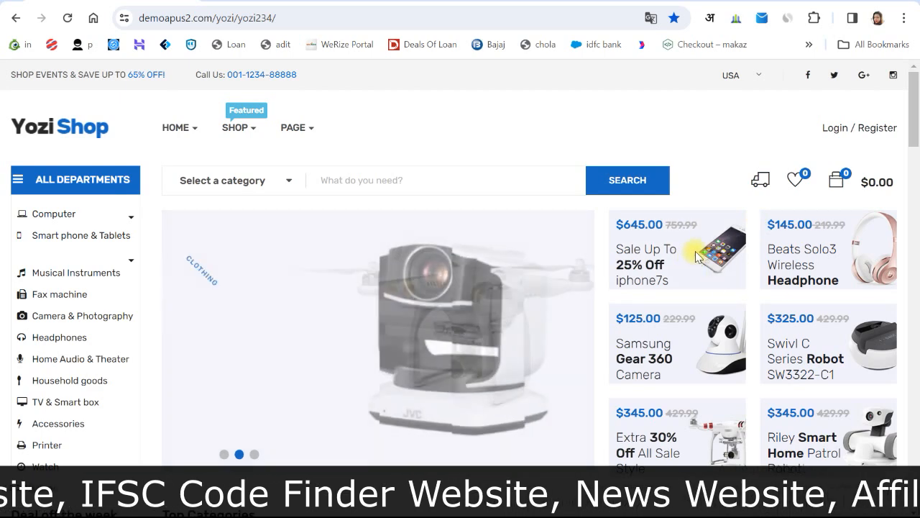
pyautogui.scroll(-2, 695, 255)
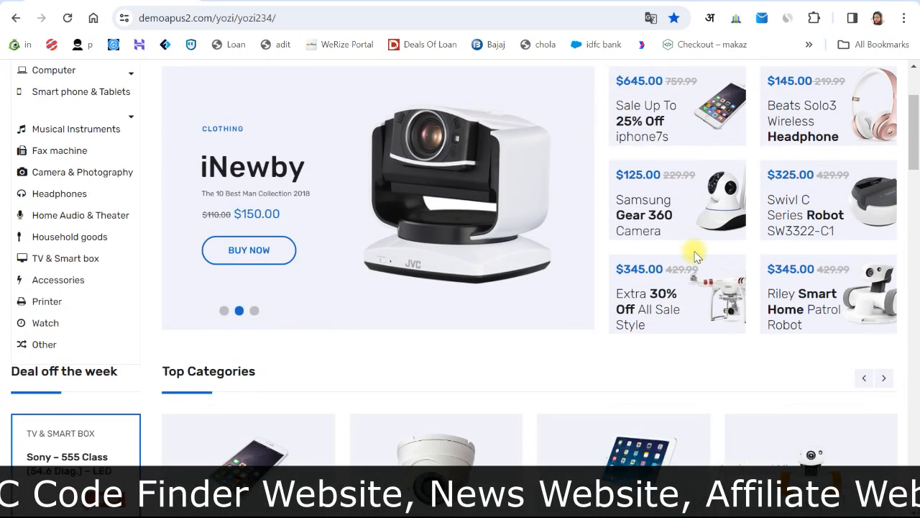
pyautogui.scroll(-2, 695, 253)
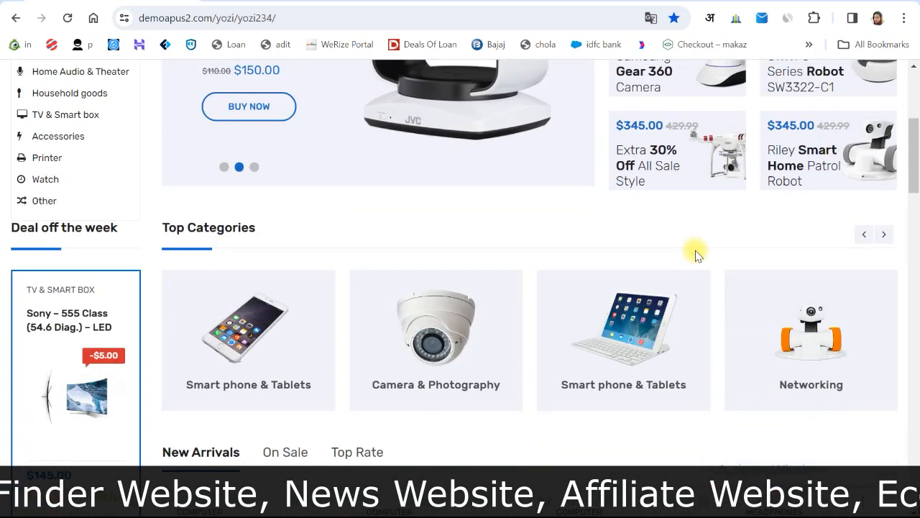
pyautogui.scroll(-2, 695, 252)
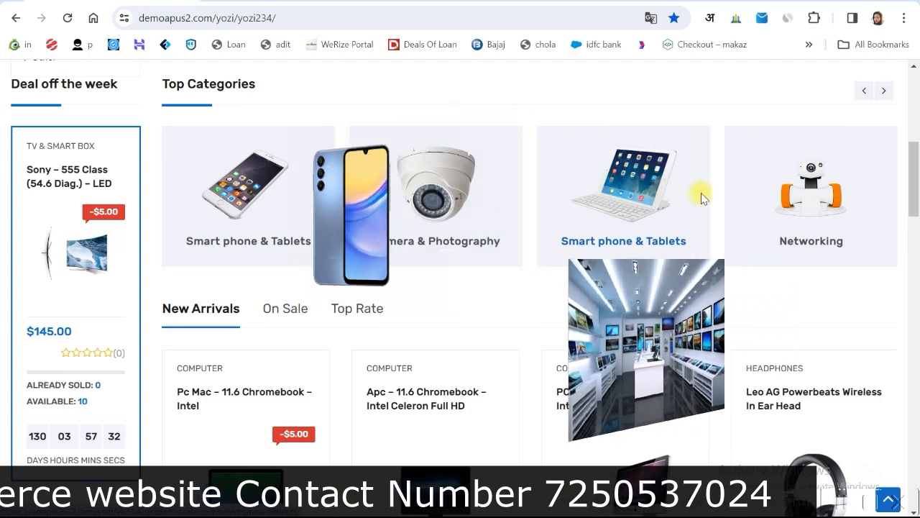
# Step: Examine the New Arrivals, Best Sellers and Recently Viewed Products sections of the demo store
pyautogui.scroll(-5, 531, 234)
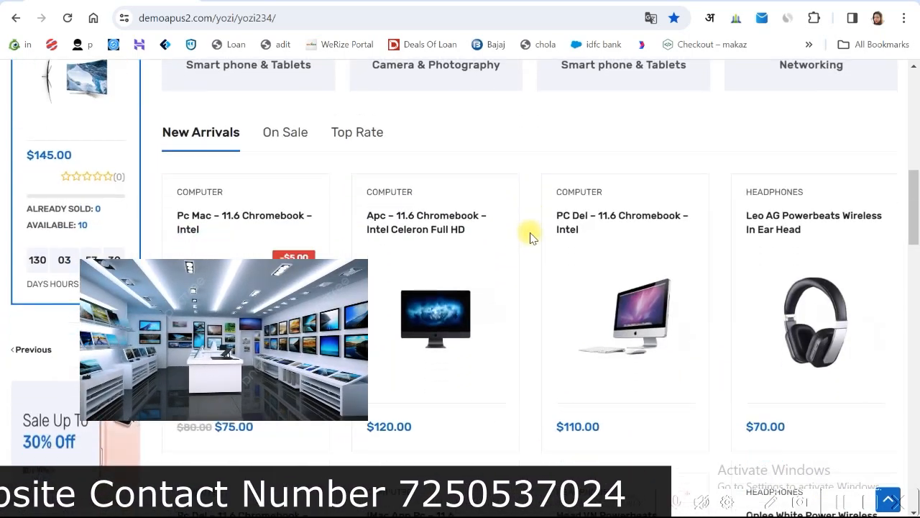
pyautogui.scroll(-1, 530, 240)
pyautogui.scroll(-2, 531, 239)
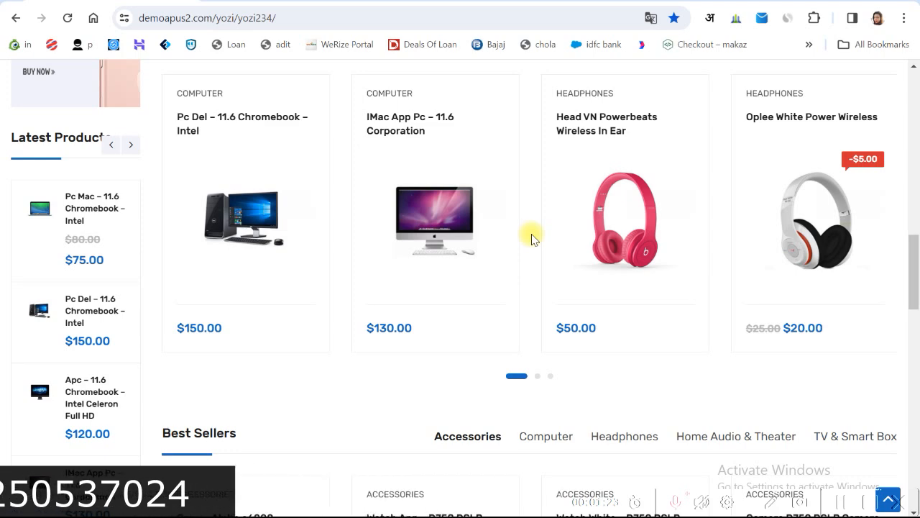
pyautogui.scroll(-2, 532, 238)
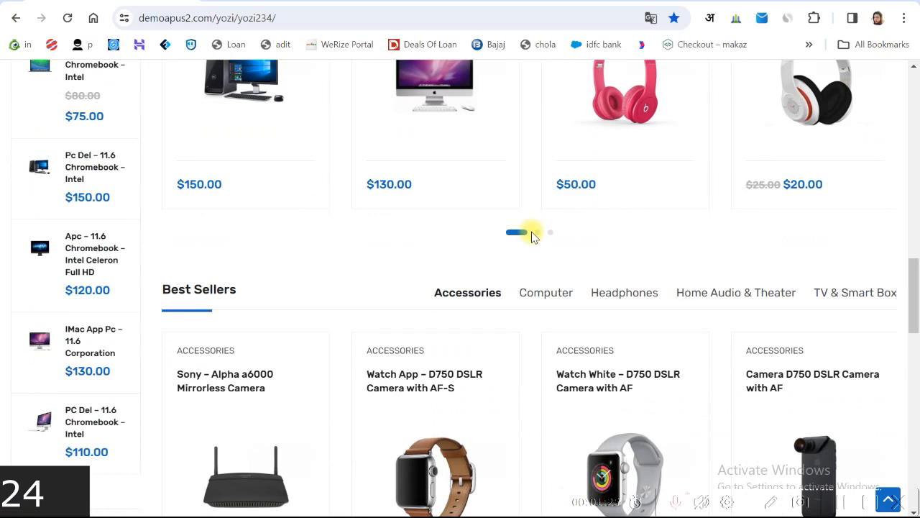
pyautogui.scroll(-4, 532, 237)
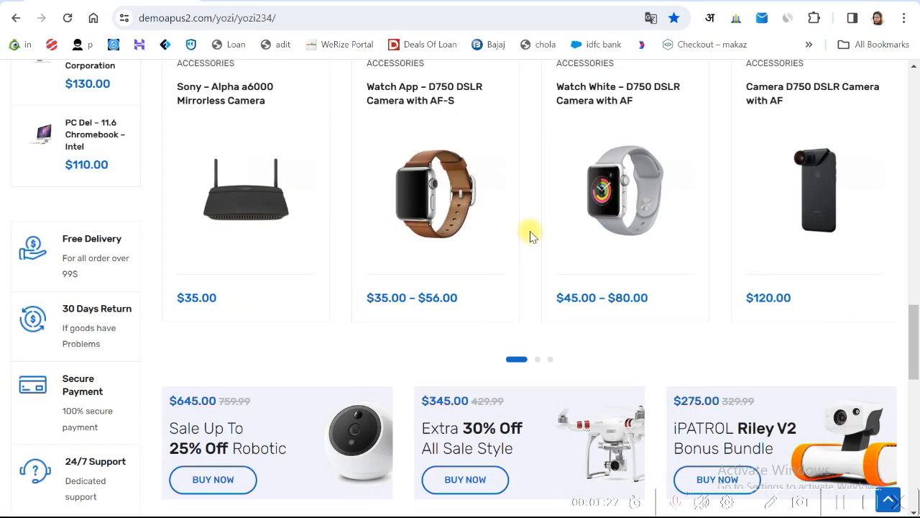
pyautogui.scroll(-2, 532, 237)
pyautogui.scroll(-6, 532, 237)
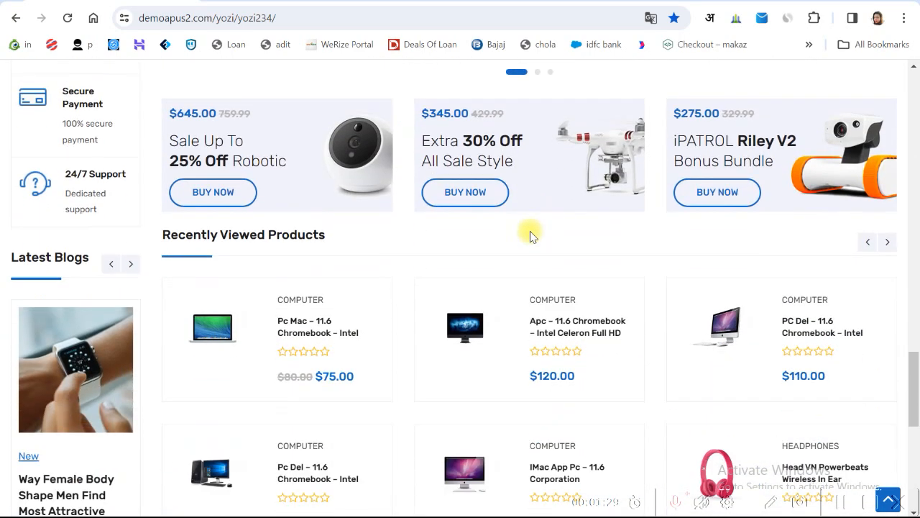
# Step: Review the Latest Products list, the delivery and return information, the brand logos and the footer links
pyautogui.scroll(10, 72, 247)
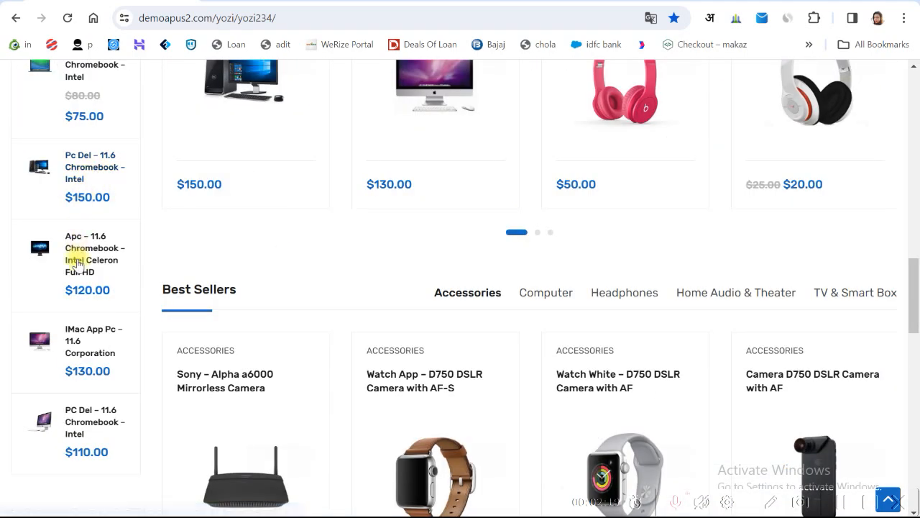
pyautogui.scroll(-4, 82, 302)
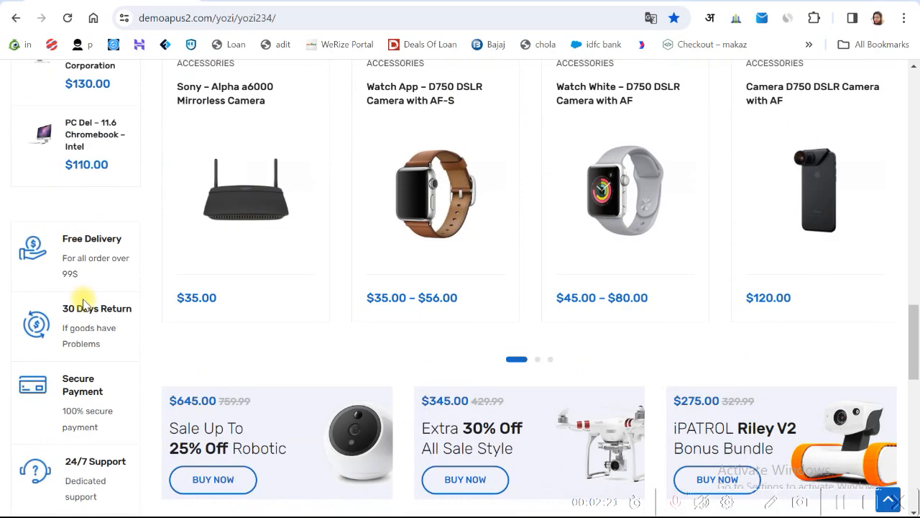
pyautogui.scroll(-2, 385, 305)
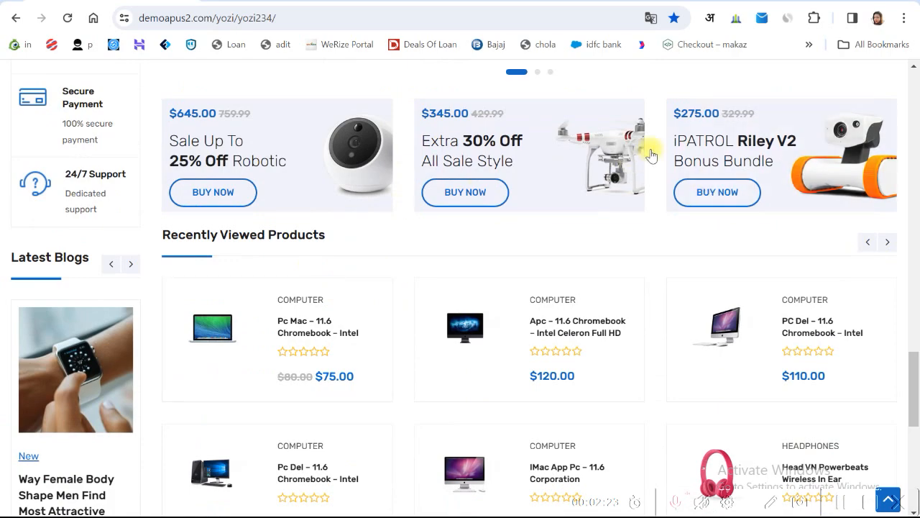
pyautogui.scroll(-4, 604, 248)
pyautogui.scroll(-3, 501, 279)
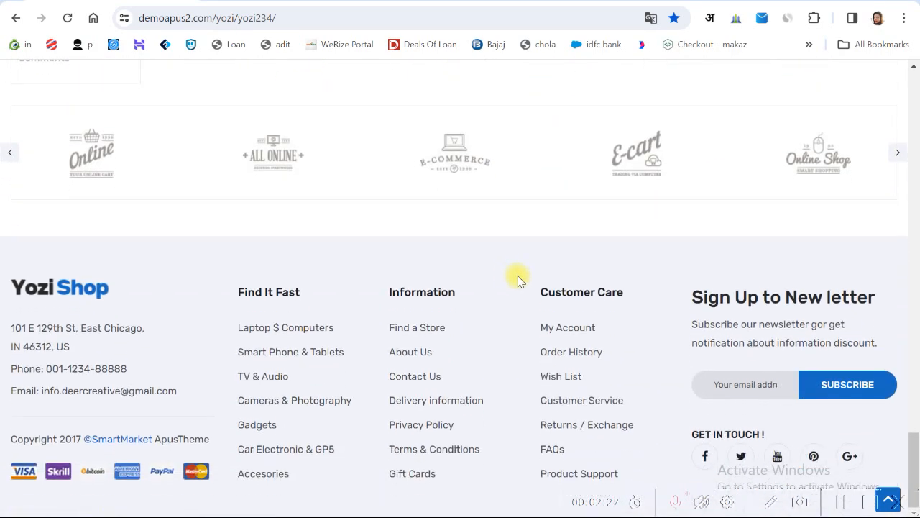
pyautogui.scroll(20, 520, 280)
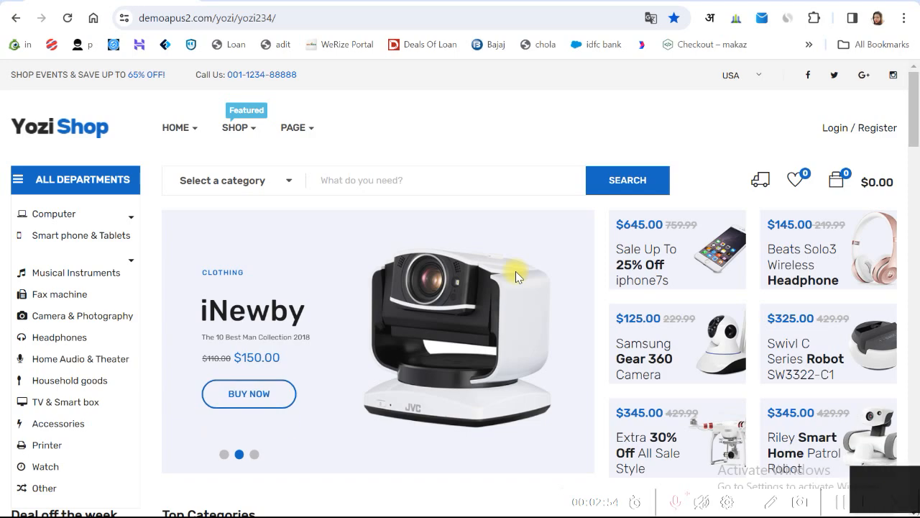
# Step: Look over the New Arrivals product cards with their quick view and add-to-cart options
pyautogui.scroll(-6, 515, 273)
pyautogui.scroll(-2, 517, 270)
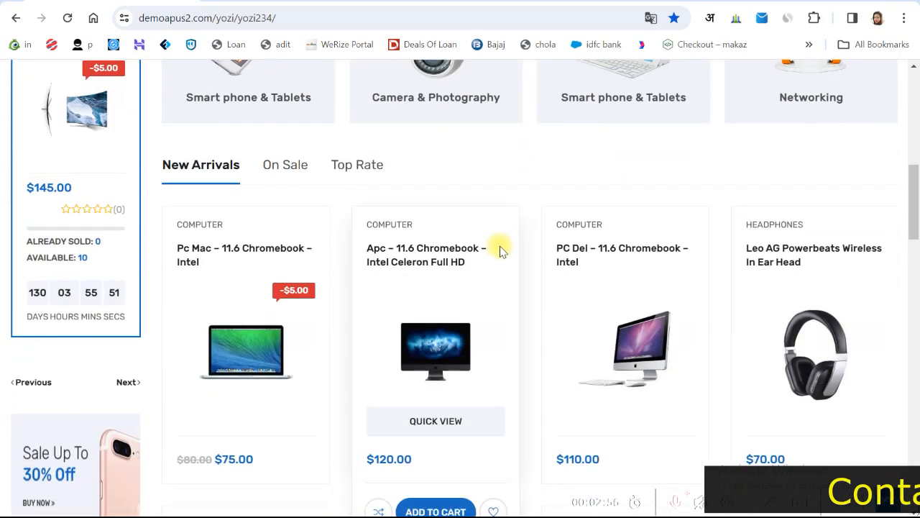
pyautogui.scroll(-2, 504, 259)
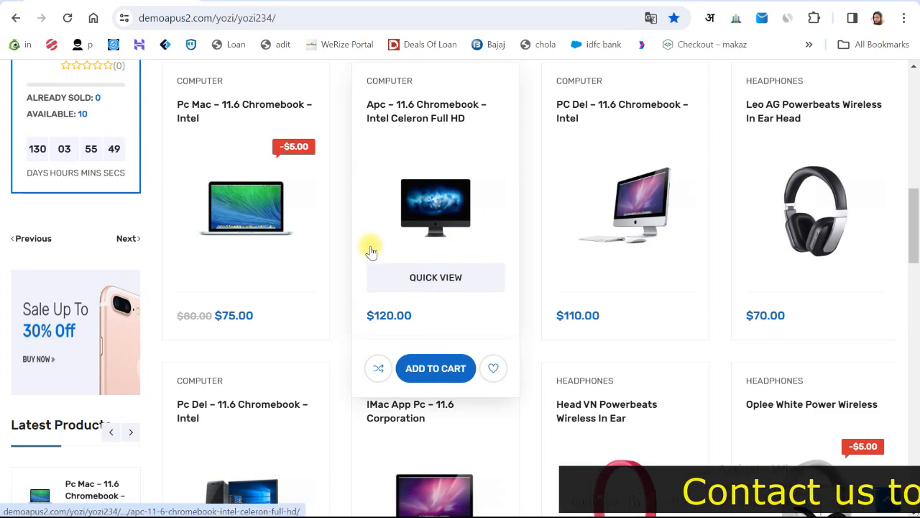
pyautogui.scroll(10, 345, 260)
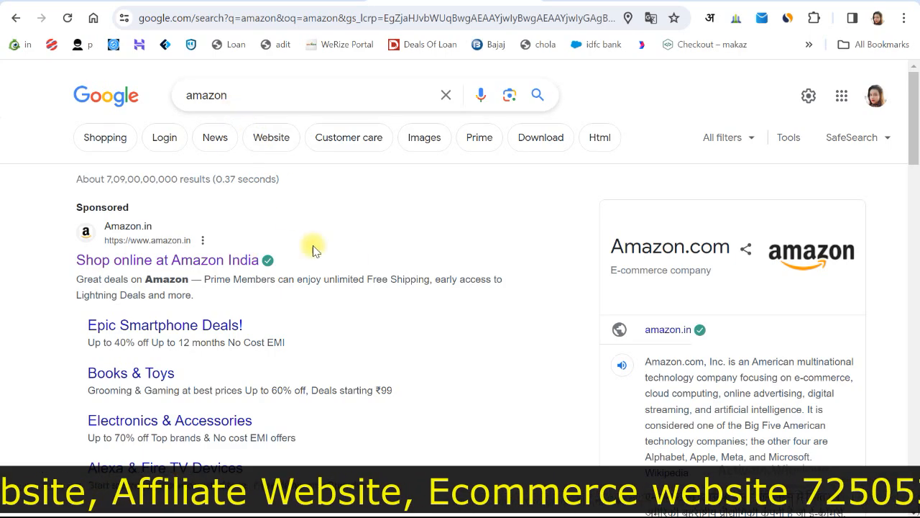
# Step: Open Amazon India from the search results and go to its Become an Affiliate page
pyautogui.click(128, 262)
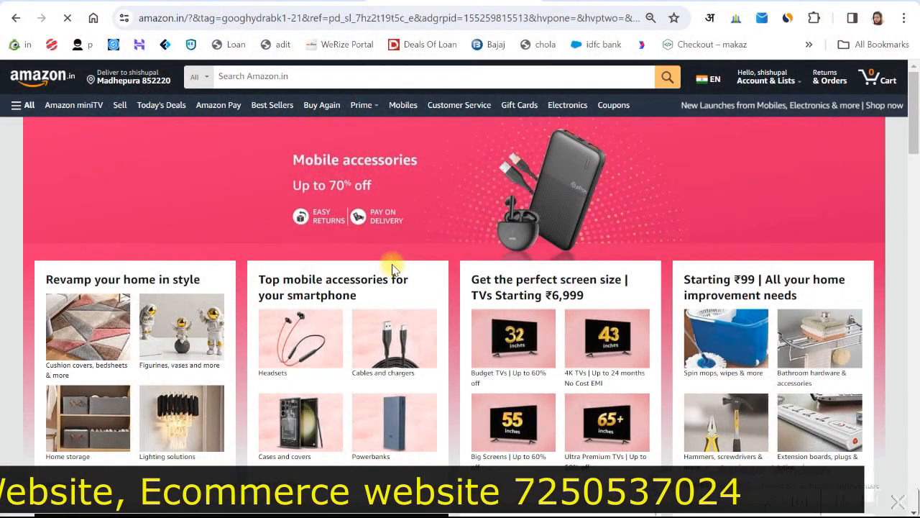
pyautogui.scroll(-15, 421, 273)
pyautogui.scroll(-15, 453, 283)
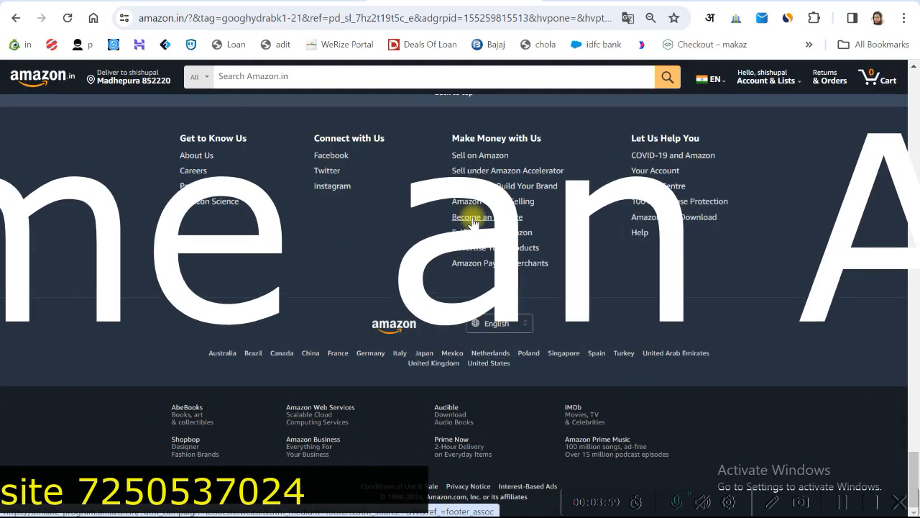
pyautogui.click(472, 222)
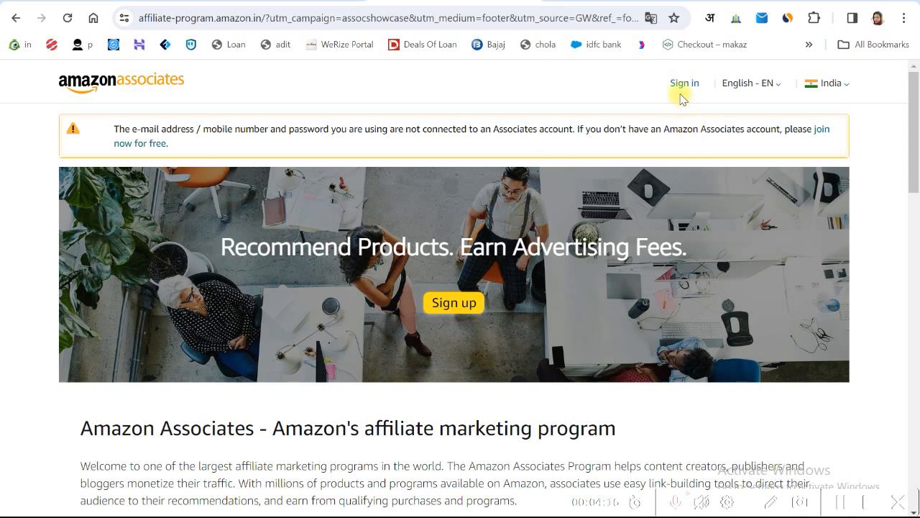
# Step: Look over the Amazon Associates landing page and start the sign-up
pyautogui.scroll(-1, 475, 323)
pyautogui.scroll(1, 462, 316)
pyautogui.click(454, 303)
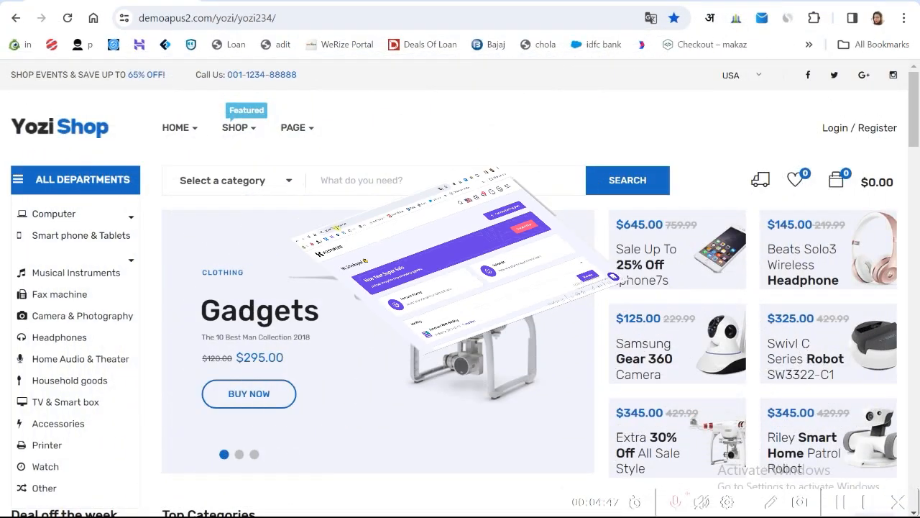
# Step: Switch back to the Yozi Shop demo and review its banner, promotional tiles, Top Categories and New Arrivals
pyautogui.scroll(-2, 416, 258)
pyautogui.scroll(2, 415, 260)
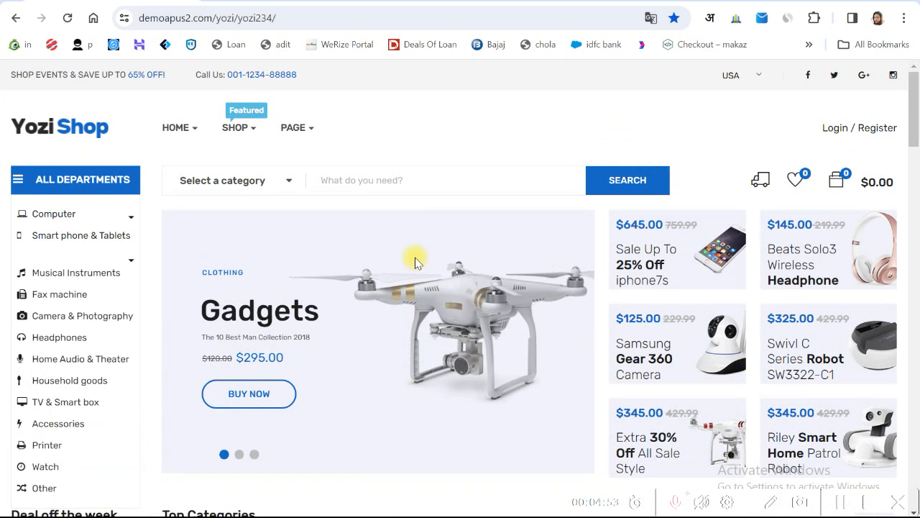
pyautogui.scroll(-2, 417, 262)
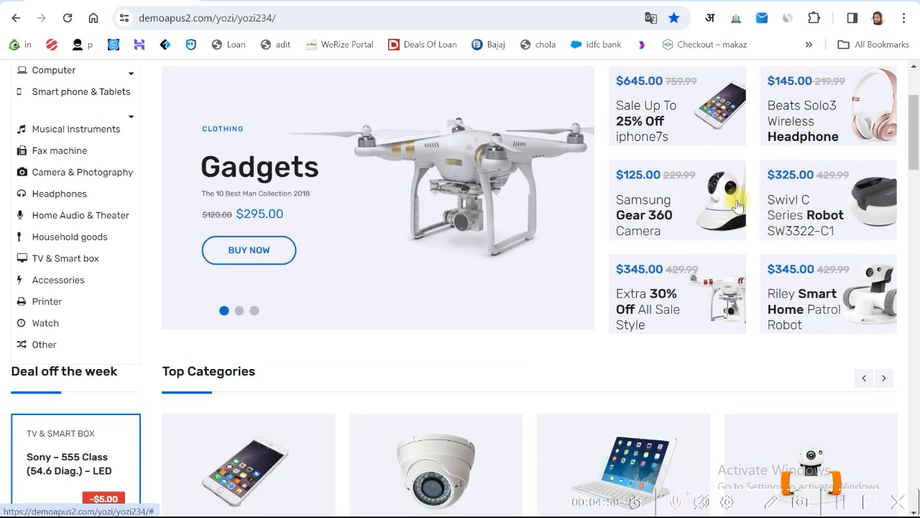
pyautogui.scroll(2, 715, 235)
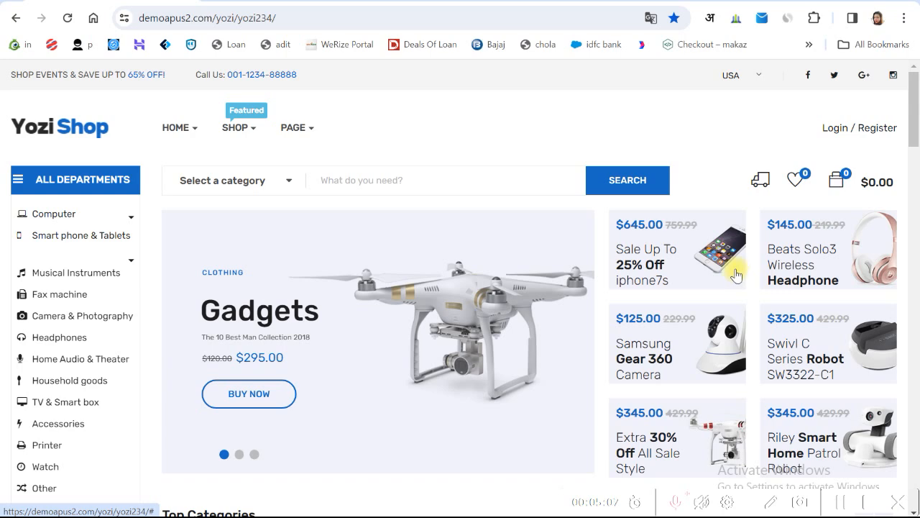
pyautogui.scroll(-6, 493, 255)
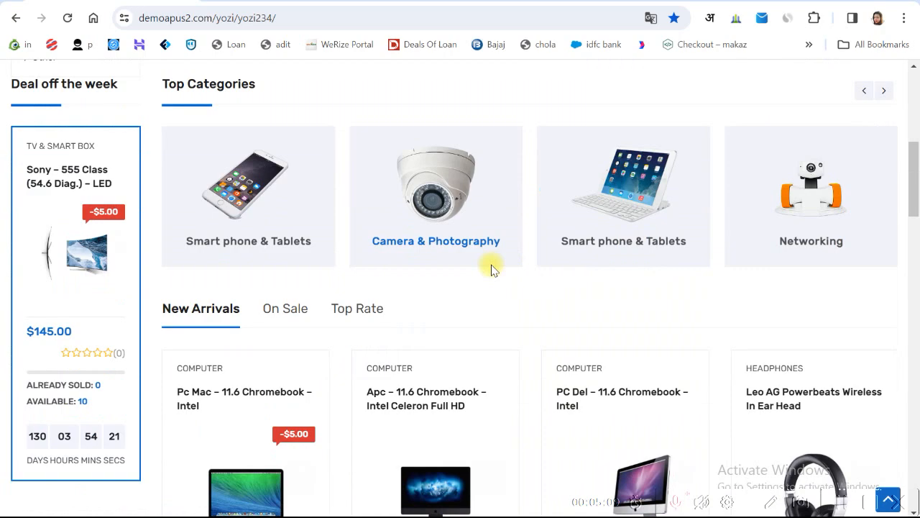
pyautogui.scroll(-4, 493, 269)
pyautogui.scroll(10, 495, 267)
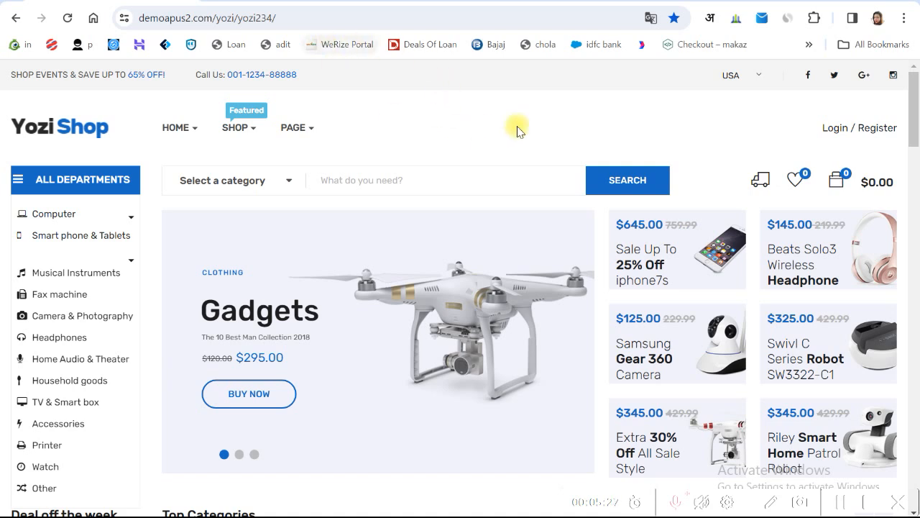
pyautogui.click(432, 110)
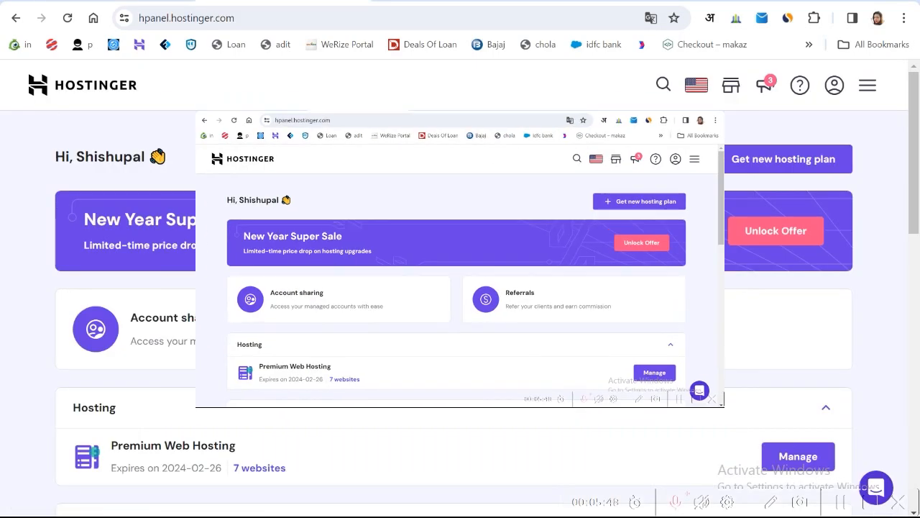
# Step: Look over the Hosting and Domain sections on the Hostinger account home page
pyautogui.scroll(-2, 322, 123)
pyautogui.scroll(2, 324, 126)
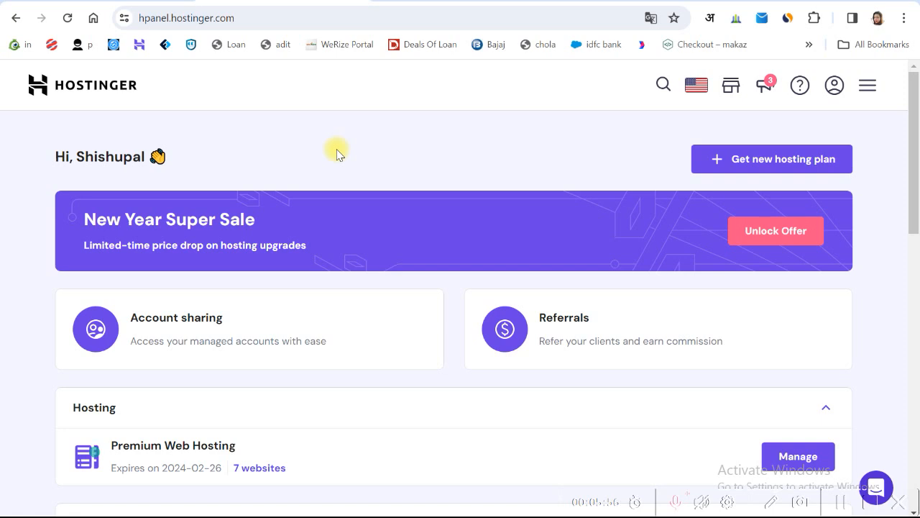
pyautogui.scroll(-2, 338, 157)
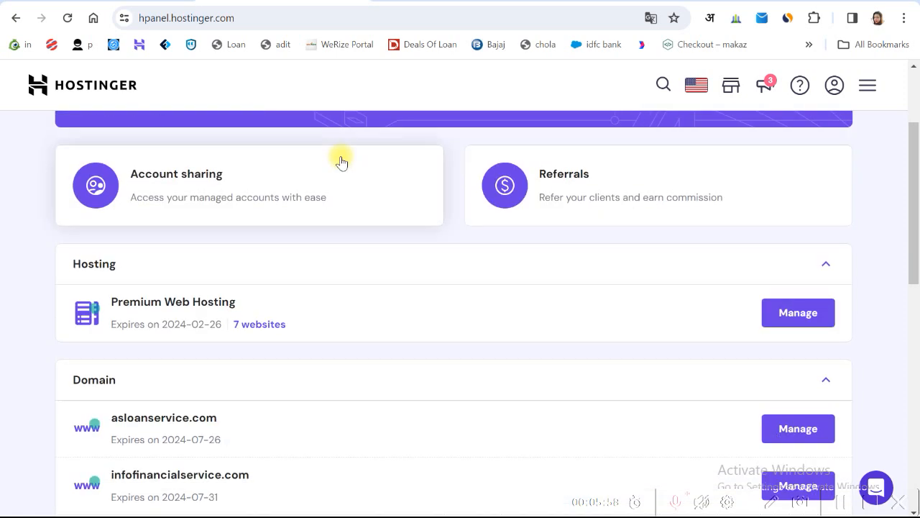
pyautogui.scroll(2, 339, 158)
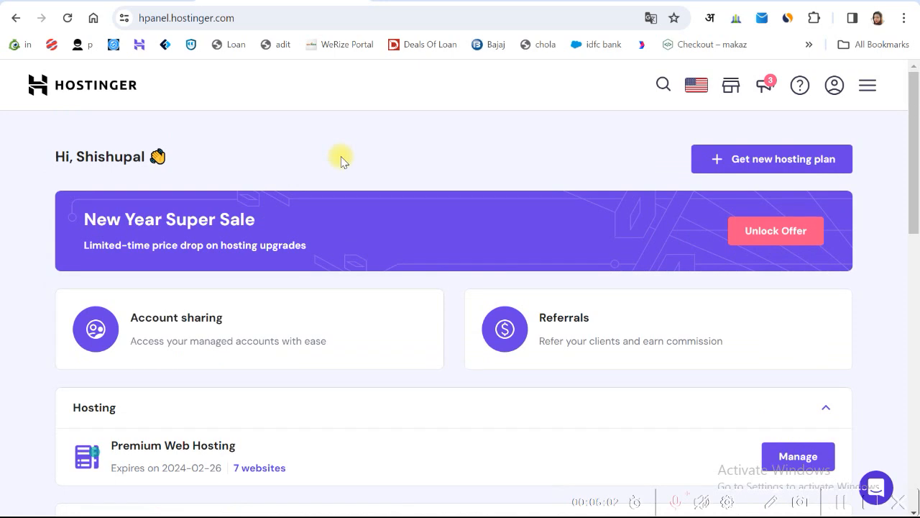
pyautogui.scroll(-2, 377, 155)
pyautogui.scroll(2, 378, 159)
pyautogui.scroll(-2, 431, 153)
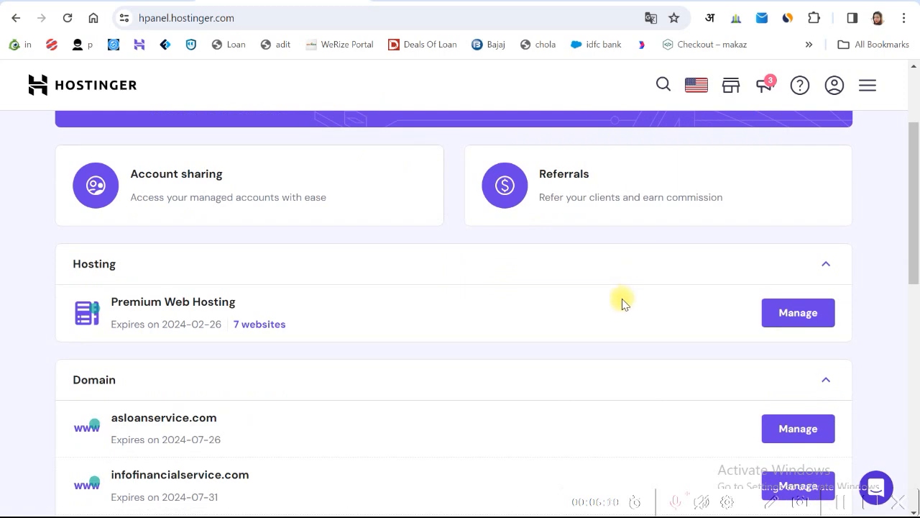
pyautogui.scroll(-2, 623, 302)
pyautogui.scroll(2, 725, 285)
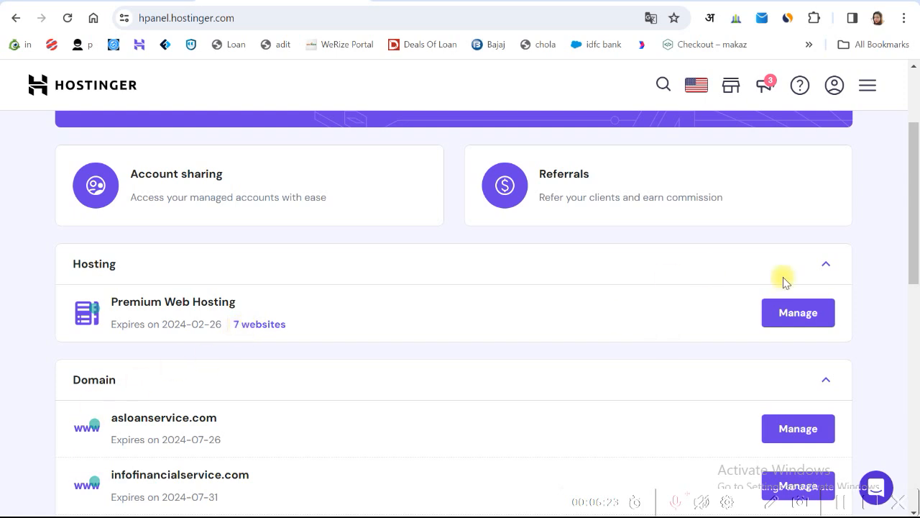
# Step: Open the management dashboard of the Premium Web Hosting plan and start adding a website
pyautogui.click(799, 314)
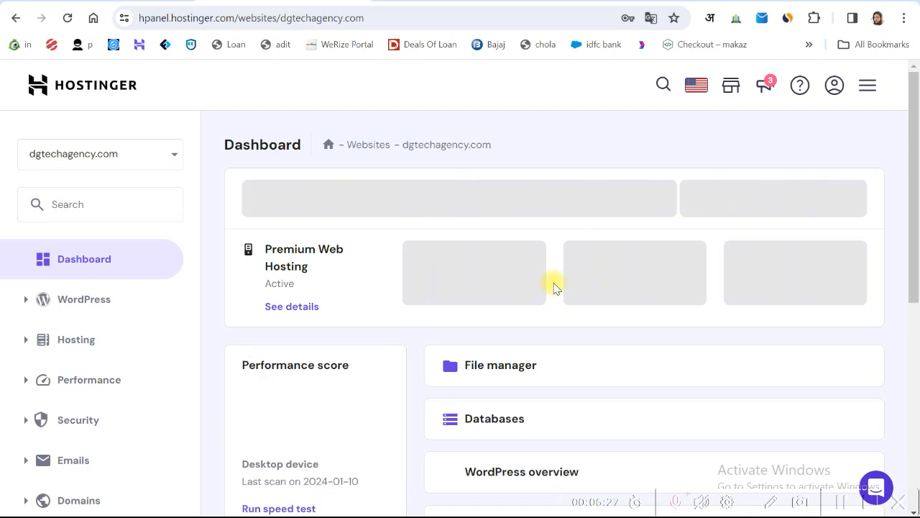
pyautogui.click(145, 159)
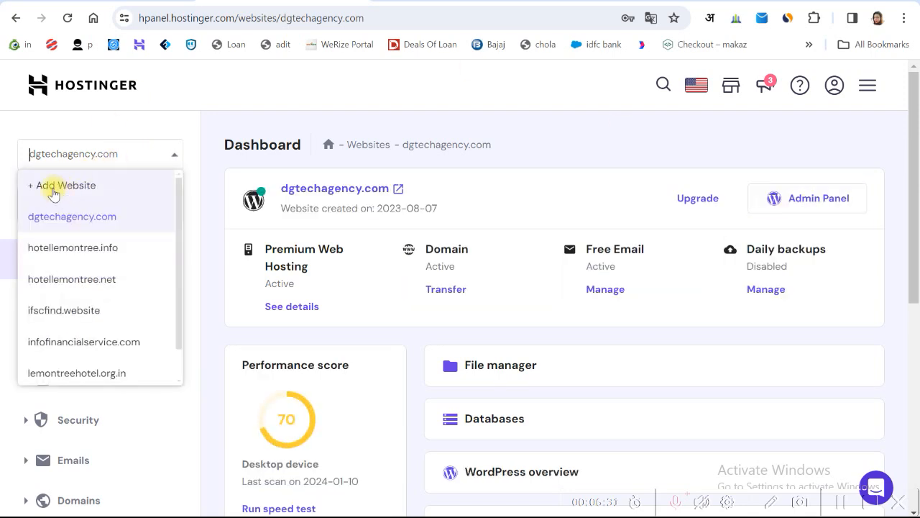
pyautogui.click(52, 185)
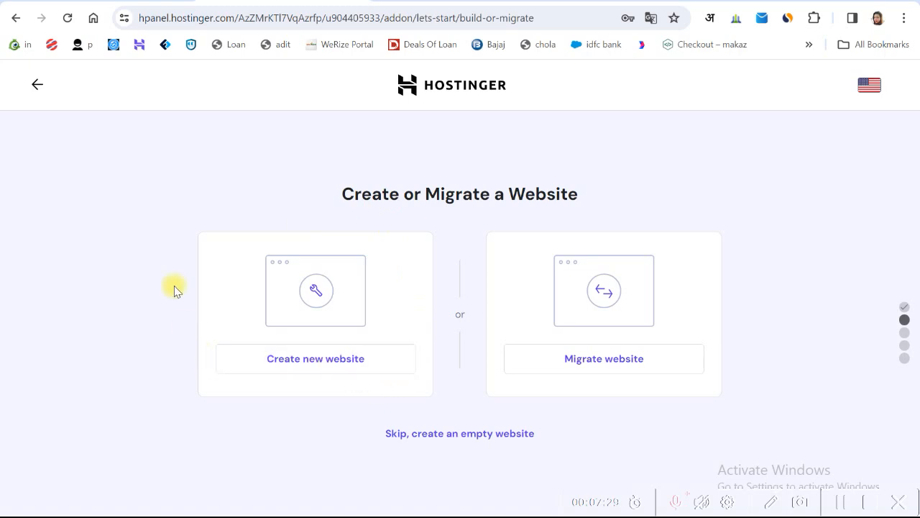
# Step: Choose to create a new website and compare the WordPress and Hostinger Builder with AI platform options
pyautogui.click(300, 365)
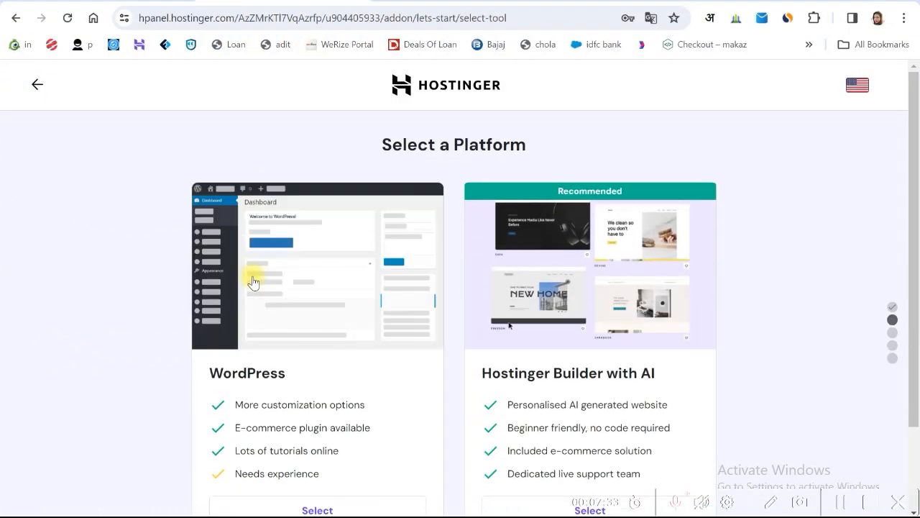
pyautogui.scroll(-2, 263, 287)
pyautogui.scroll(1, 264, 290)
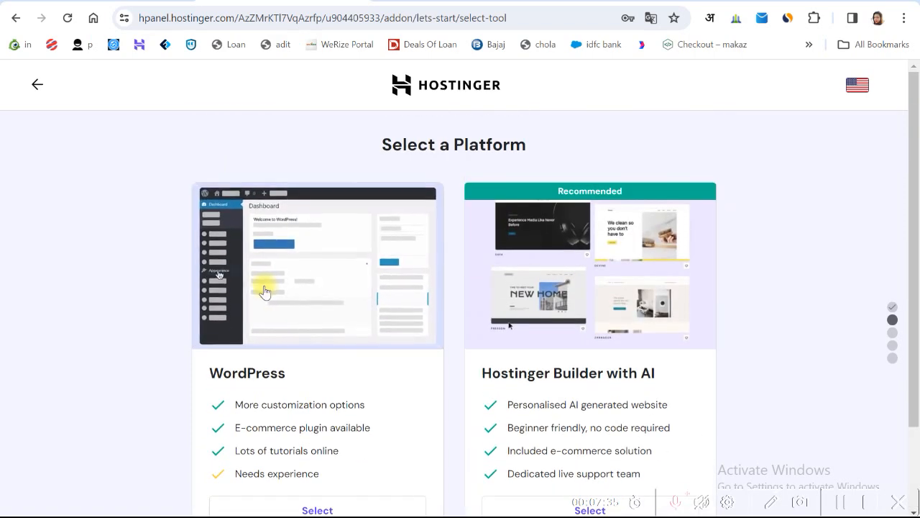
pyautogui.scroll(-2, 269, 324)
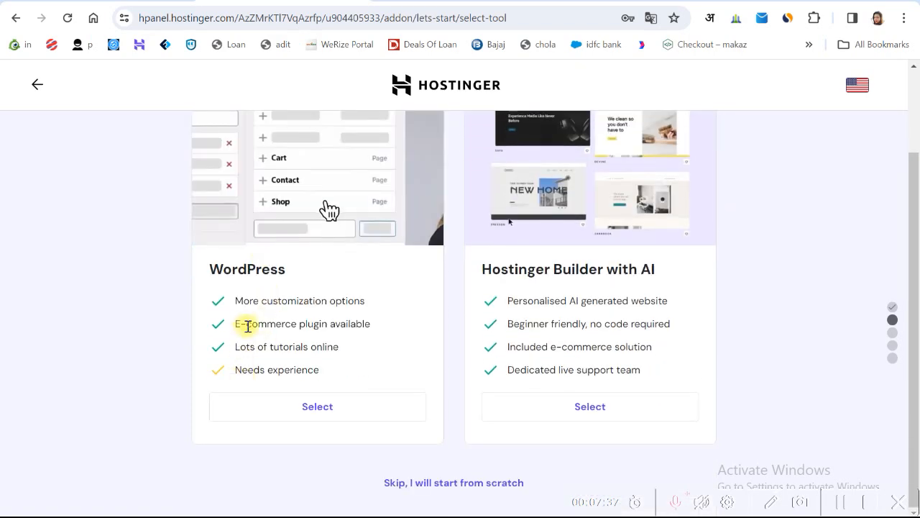
pyautogui.scroll(2, 242, 323)
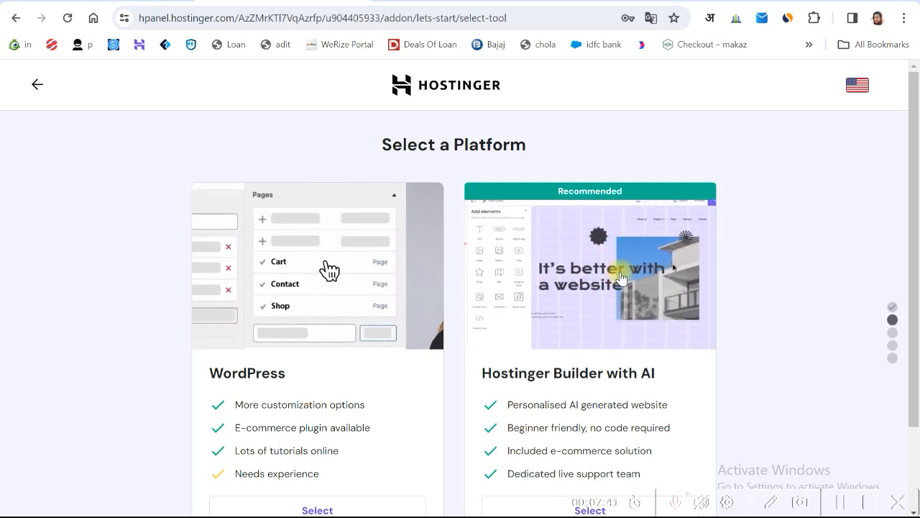
pyautogui.scroll(-2, 621, 280)
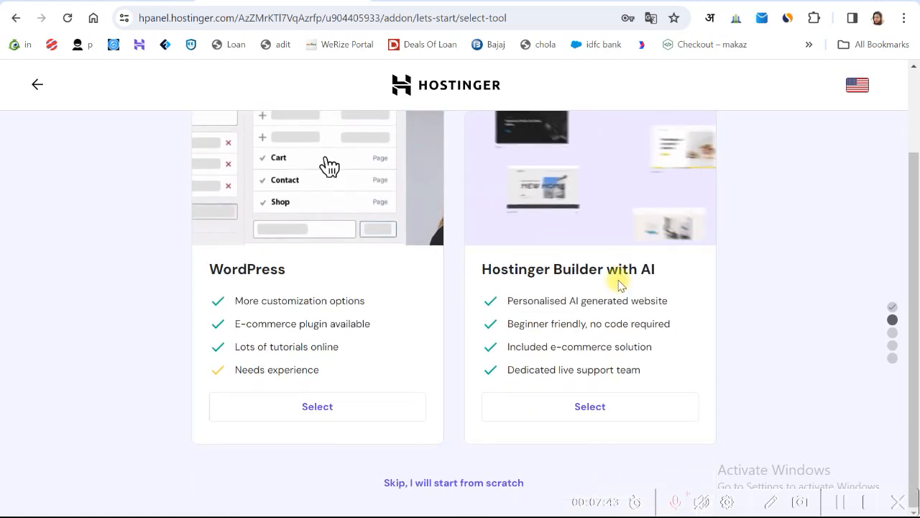
pyautogui.scroll(2, 620, 285)
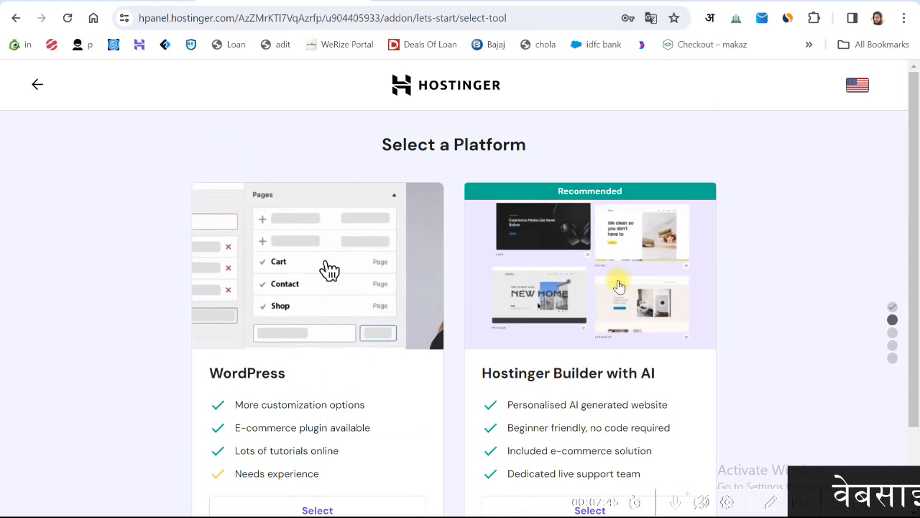
pyautogui.scroll(-2, 316, 327)
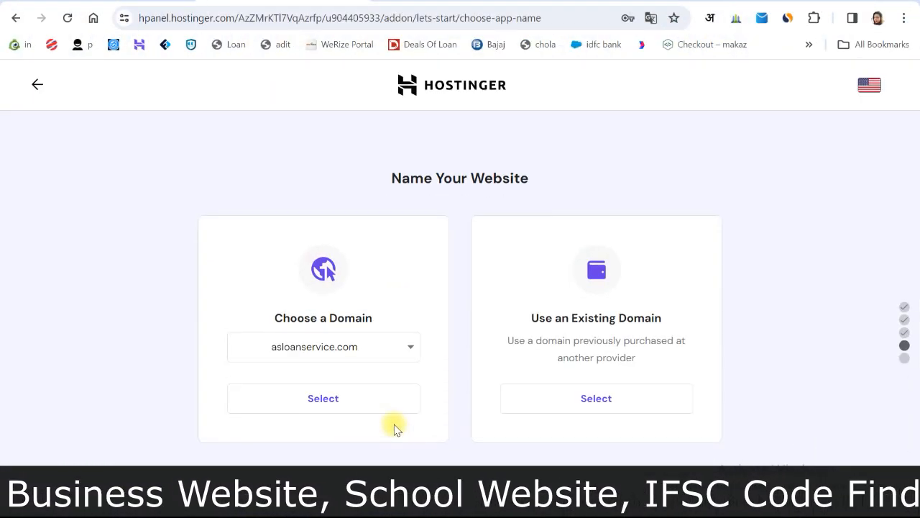
# Step: Choose asloanservice.com from the available domains and use it as the new website's name
pyautogui.click(408, 348)
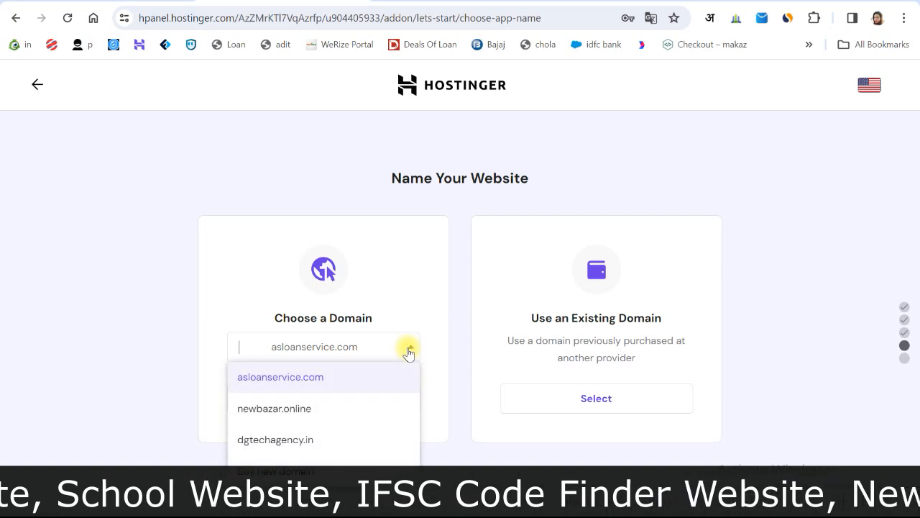
pyautogui.click(408, 348)
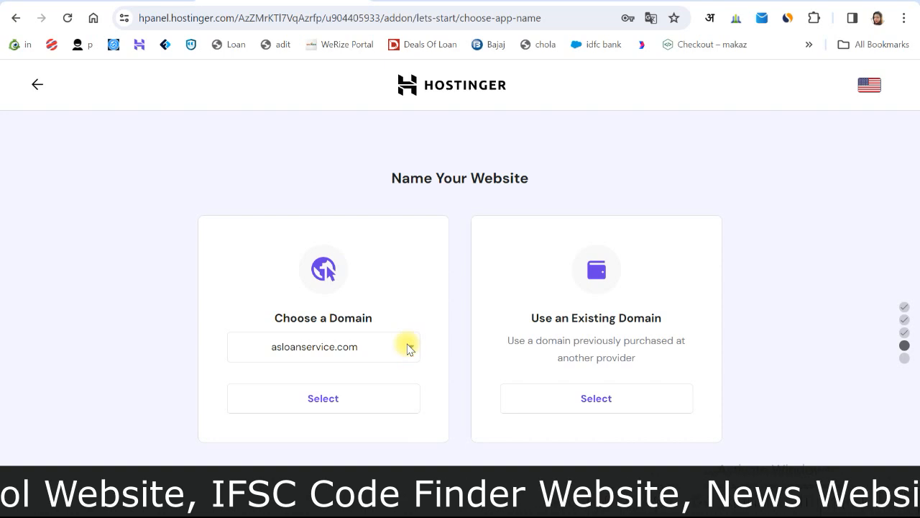
pyautogui.click(408, 349)
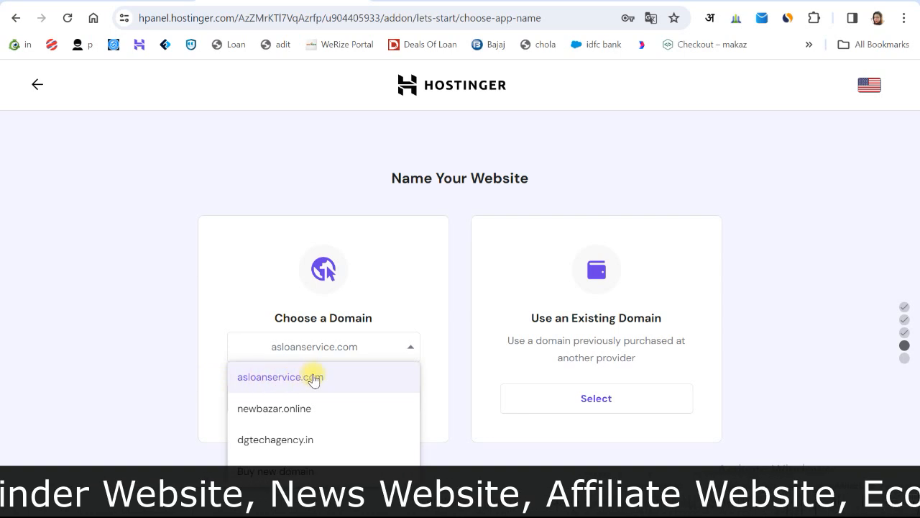
pyautogui.click(357, 384)
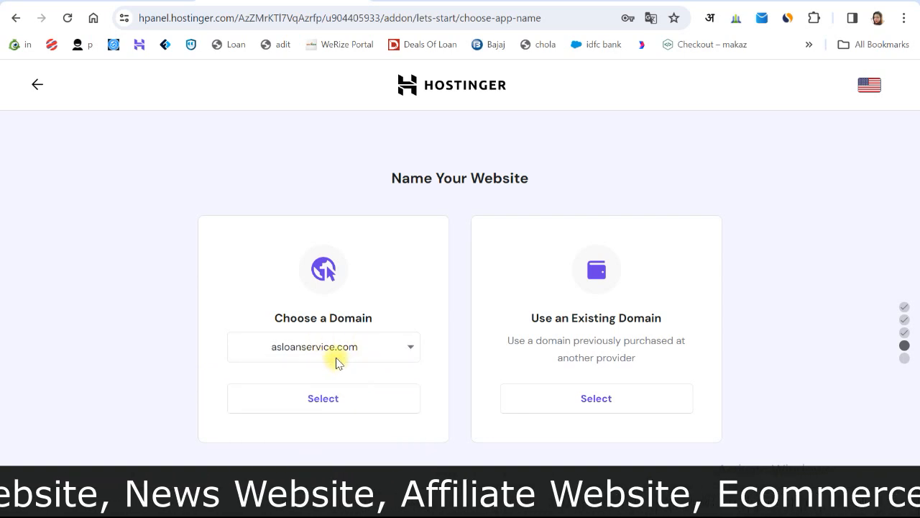
pyautogui.click(323, 400)
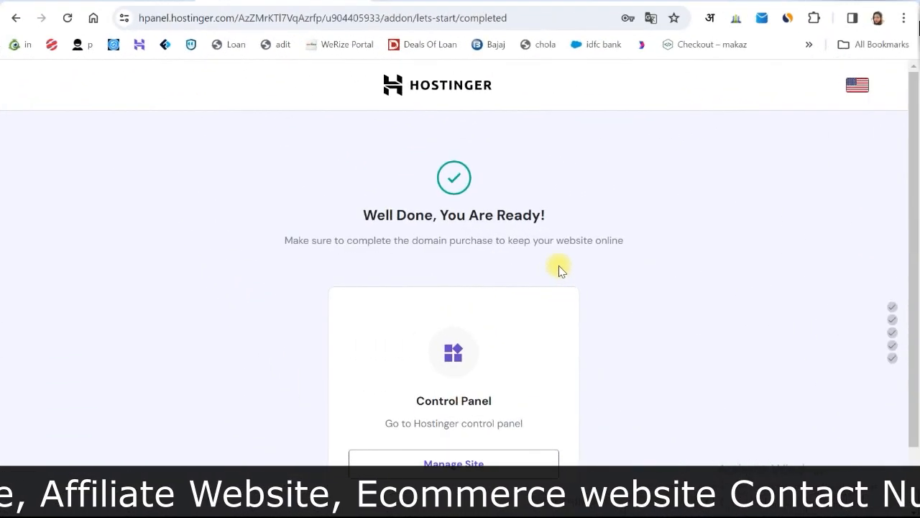
# Step: Review the setup completion page and open the new site's control panel
pyautogui.scroll(-2, 558, 267)
pyautogui.scroll(2, 552, 267)
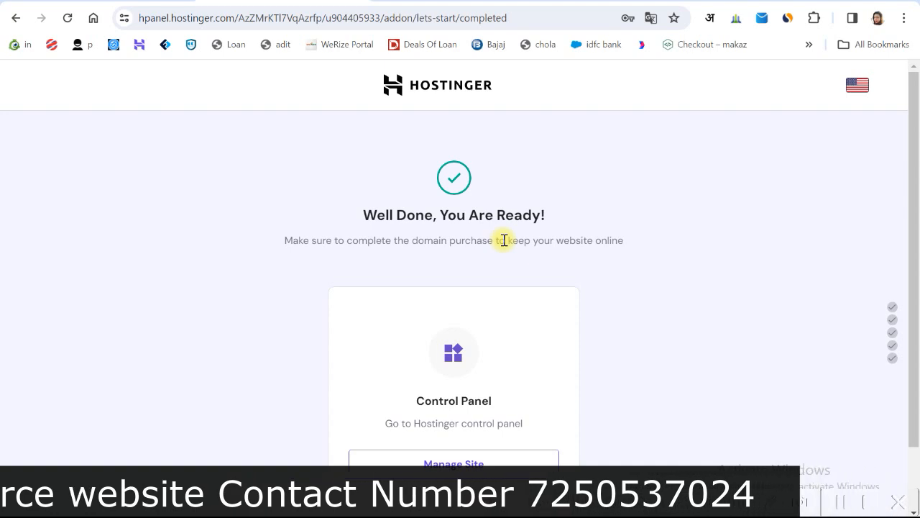
pyautogui.scroll(-2, 506, 302)
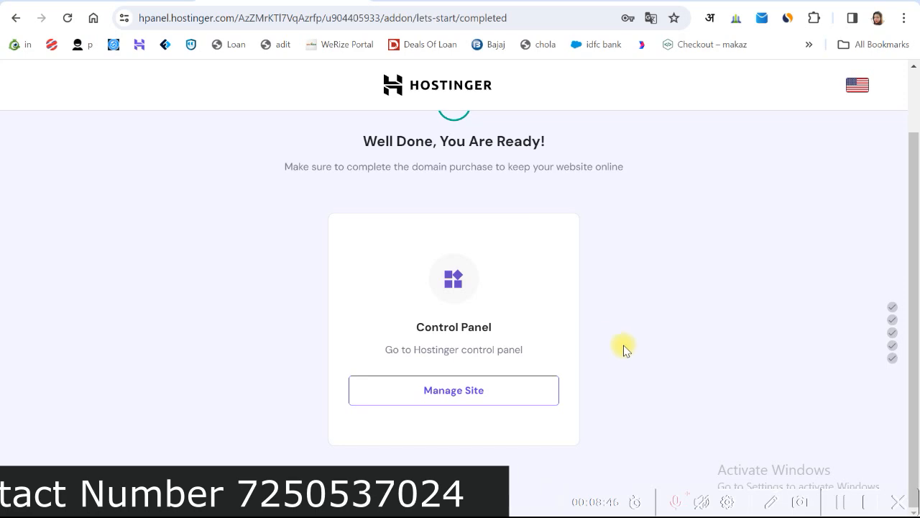
pyautogui.click(452, 397)
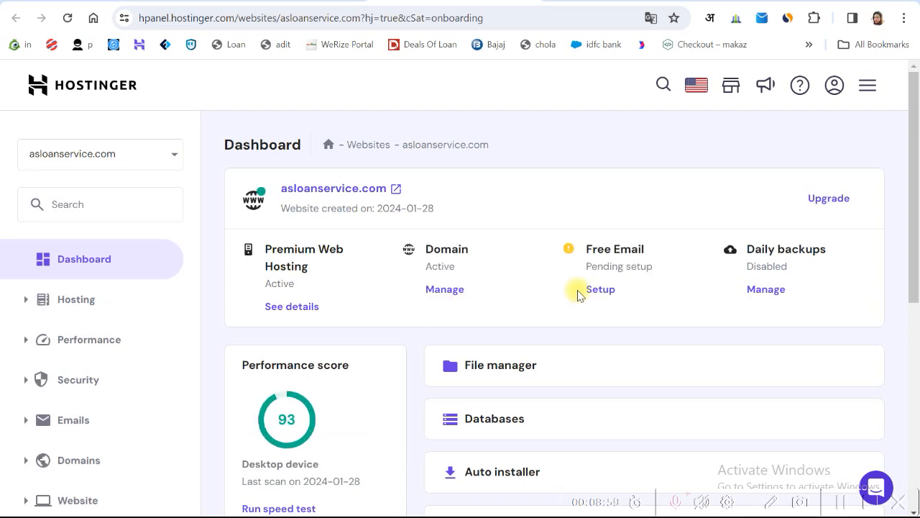
# Step: Open the WordPress section for asloanservice.com and start a new WordPress installation
pyautogui.scroll(-2, 579, 294)
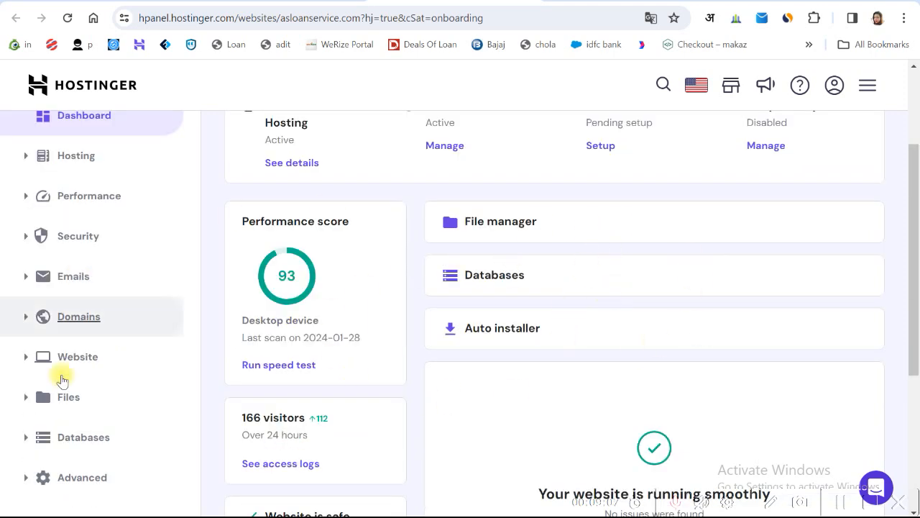
pyautogui.click(79, 357)
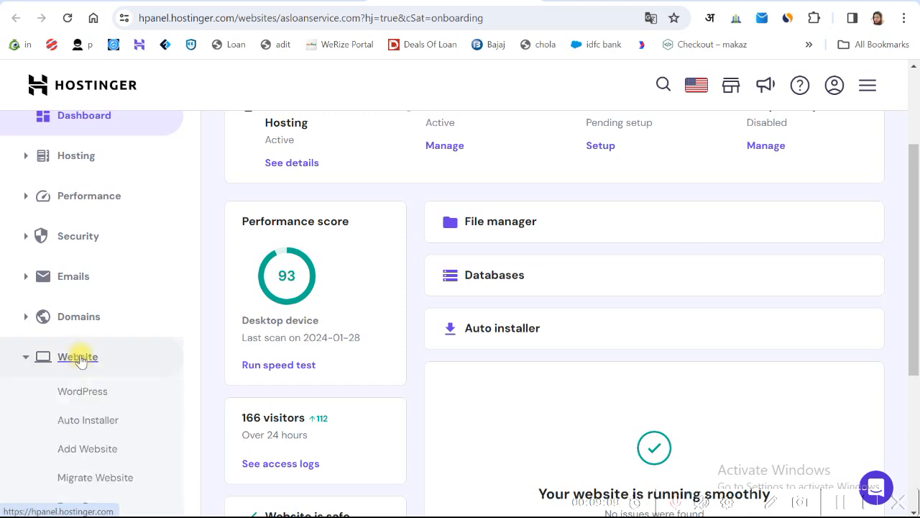
pyautogui.click(83, 394)
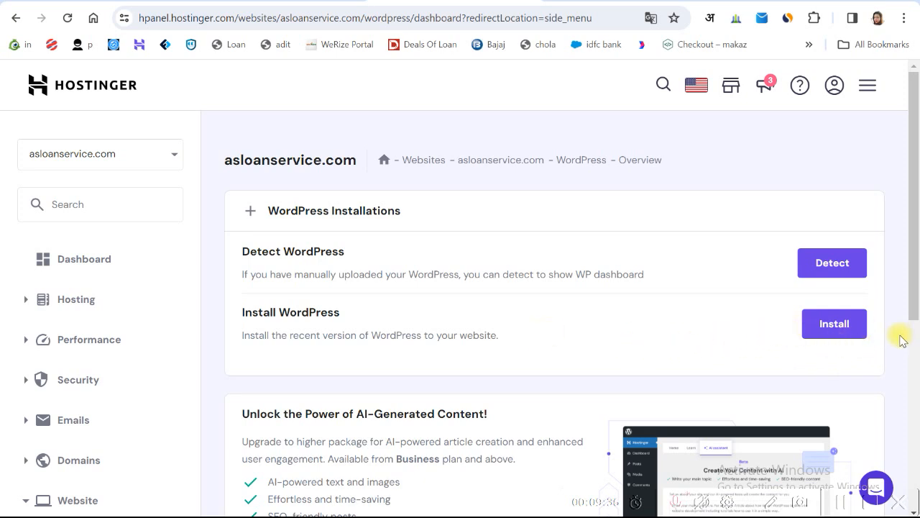
pyautogui.click(844, 324)
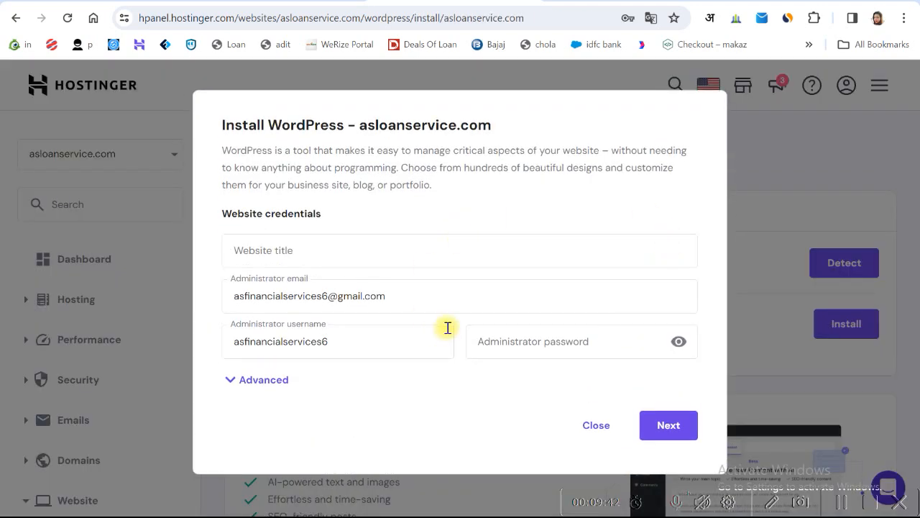
# Step: Set the WordPress website title to "Amazon Affilite Website"
pyautogui.click(346, 248)
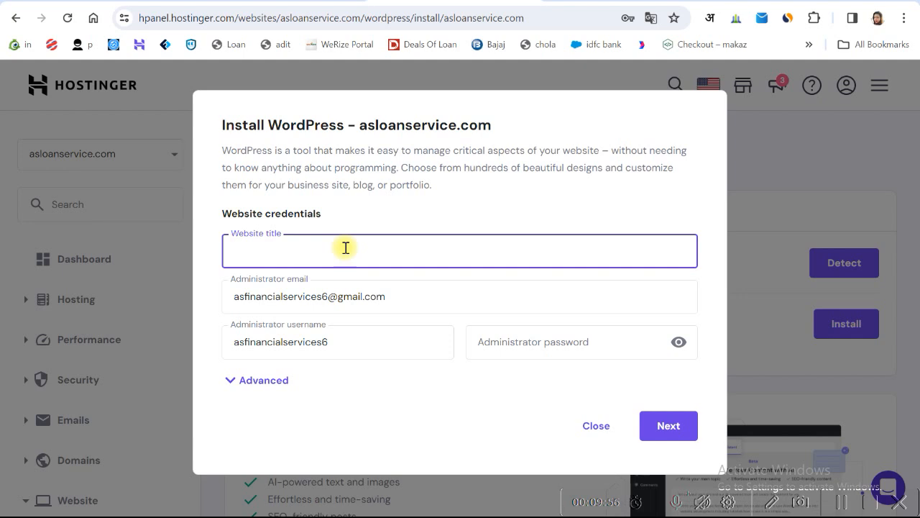
pyautogui.write('Amazon Affilite Website')
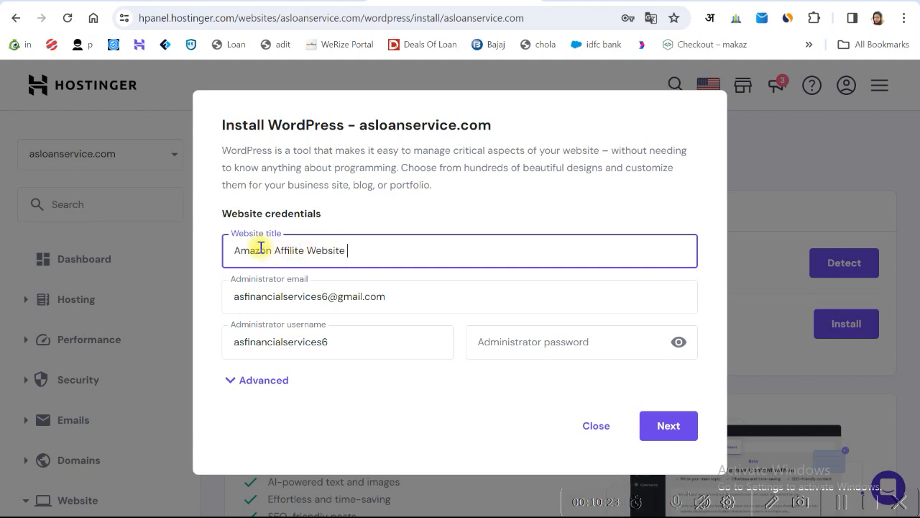
pyautogui.moveTo(261, 247); pyautogui.dragTo(343, 247)
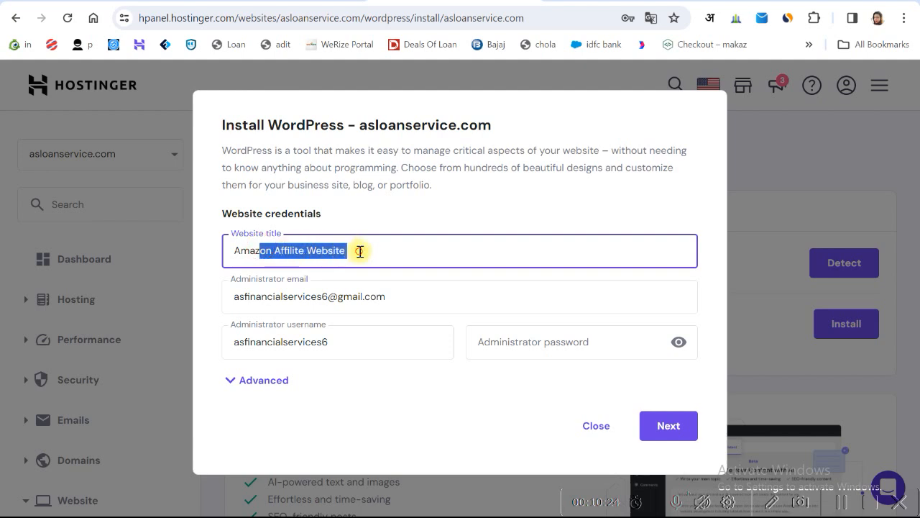
pyautogui.click(360, 253)
pyautogui.click(324, 296)
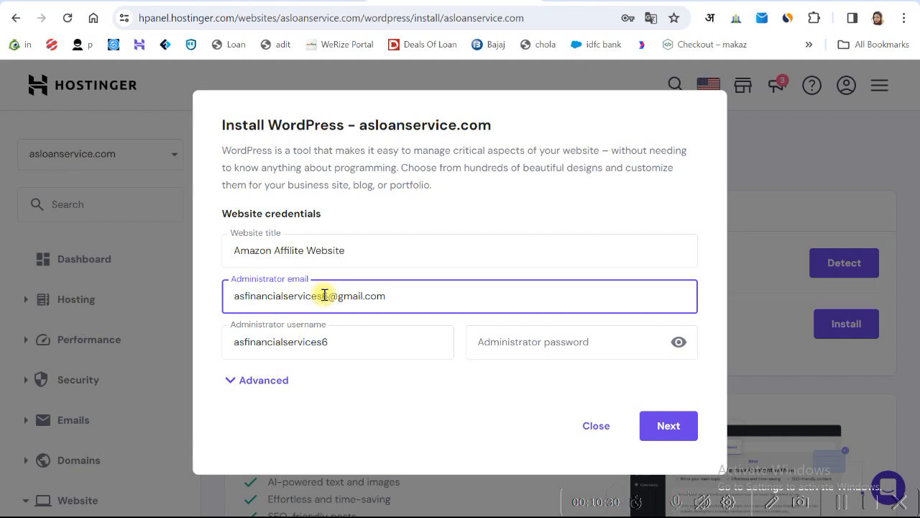
pyautogui.moveTo(302, 295); pyautogui.dragTo(407, 293)
pyautogui.click(406, 293)
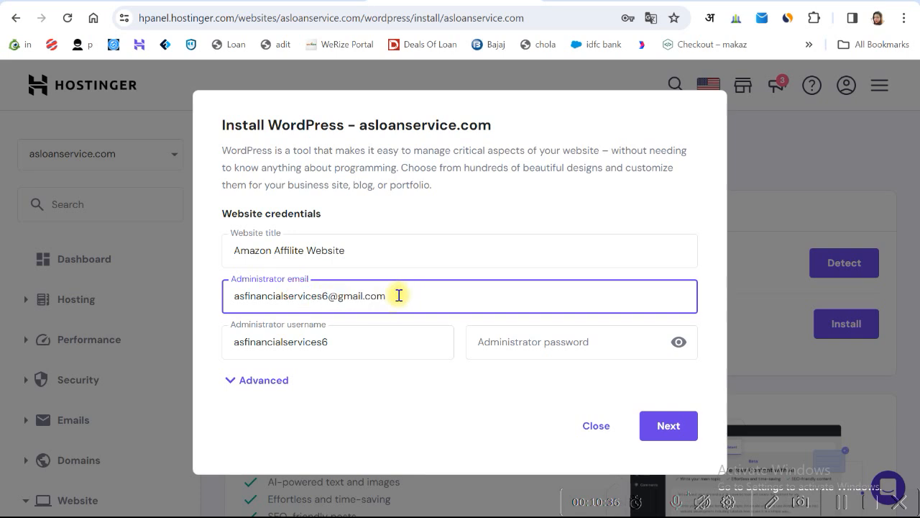
pyautogui.moveTo(305, 295); pyautogui.dragTo(388, 293)
pyautogui.click(389, 294)
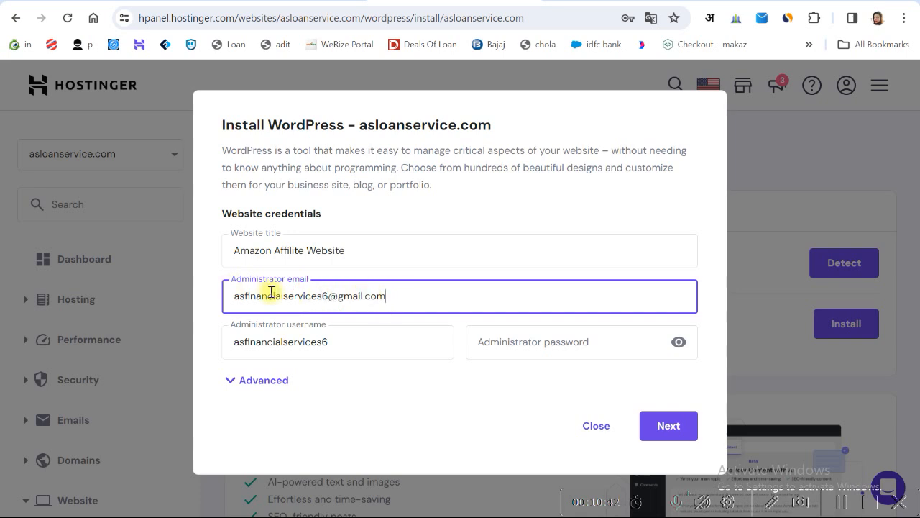
pyautogui.moveTo(275, 295); pyautogui.dragTo(387, 299)
pyautogui.click(394, 299)
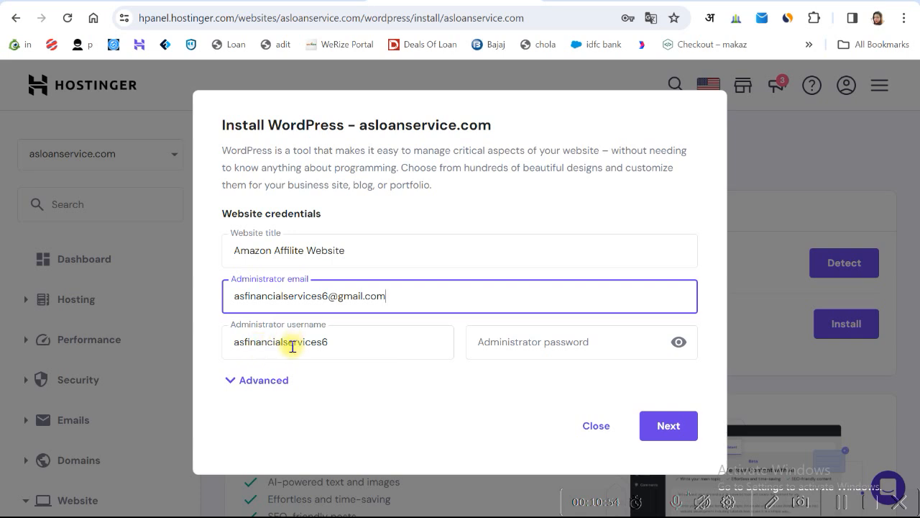
pyautogui.moveTo(281, 343); pyautogui.dragTo(312, 343)
pyautogui.click(546, 345)
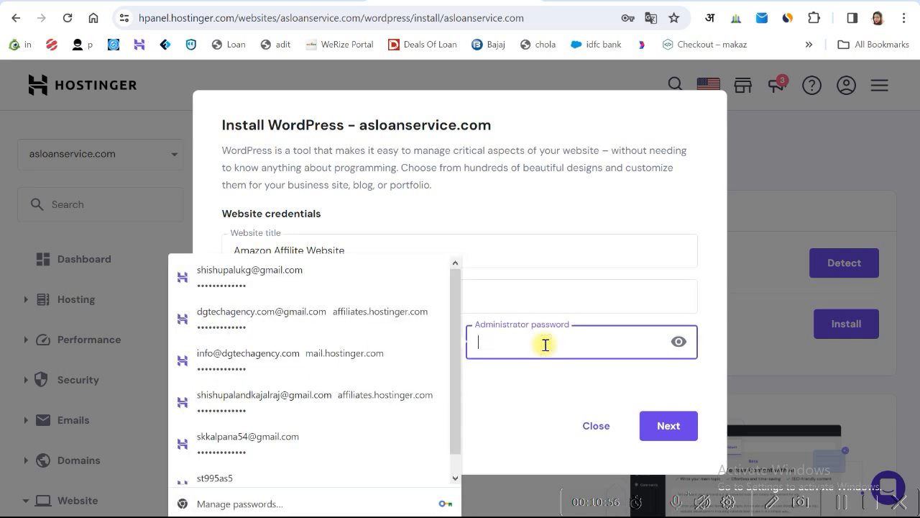
pyautogui.click(715, 279)
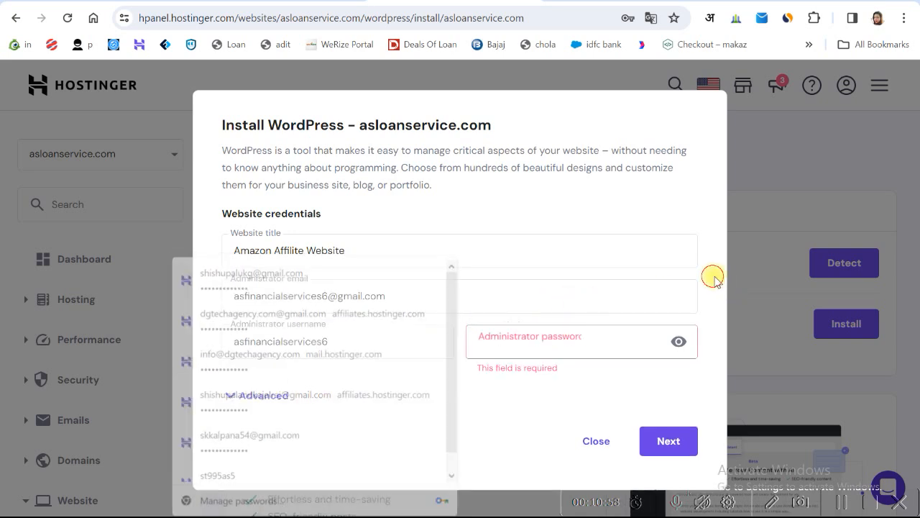
# Step: Replace the prefilled WordPress administrator username with "Demo"
pyautogui.click(300, 342)
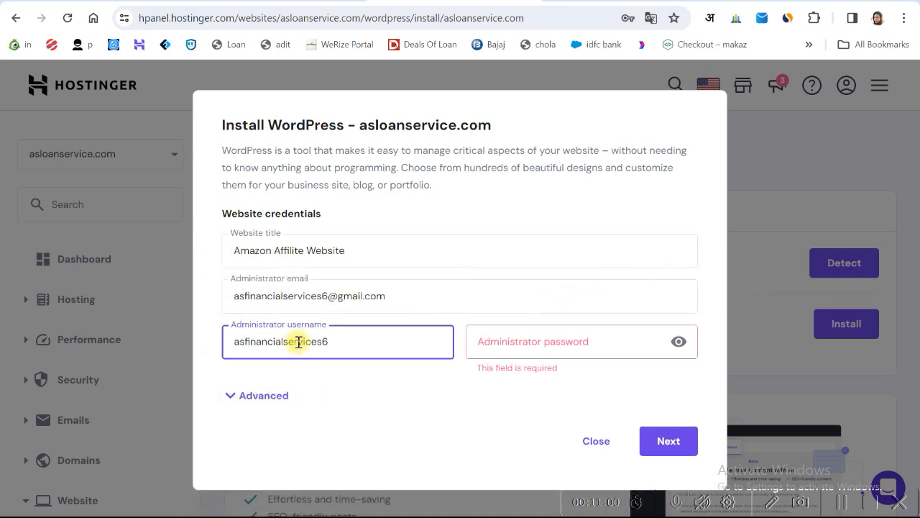
pyautogui.doubleClick(299, 342)
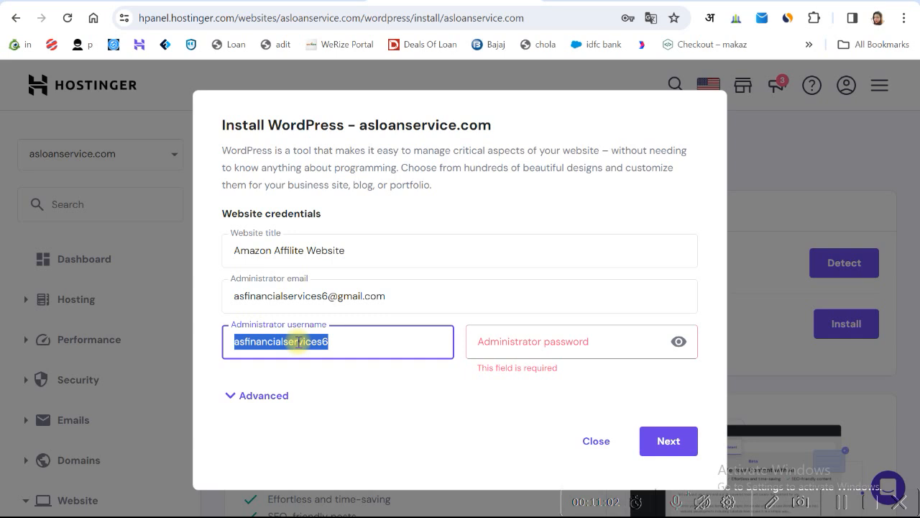
pyautogui.click(534, 345)
pyautogui.click(573, 291)
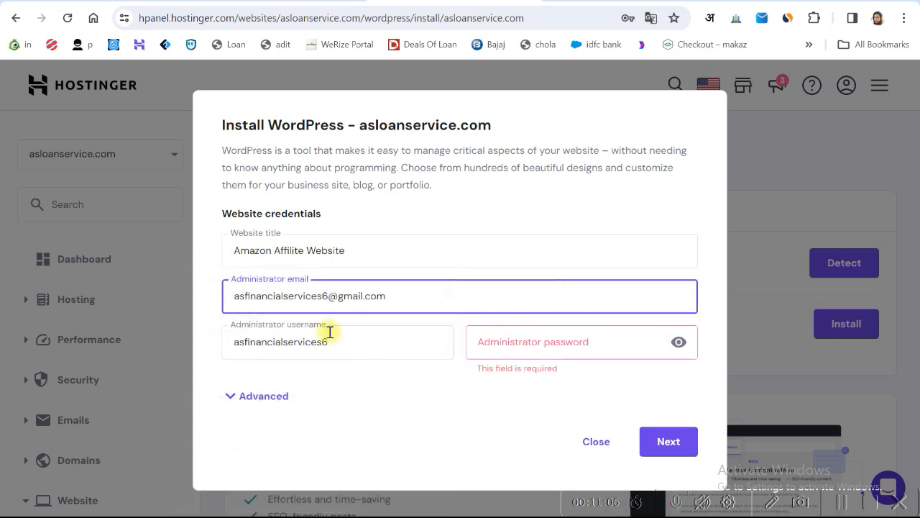
pyautogui.moveTo(339, 343); pyautogui.dragTo(195, 347)
pyautogui.write('Demo')
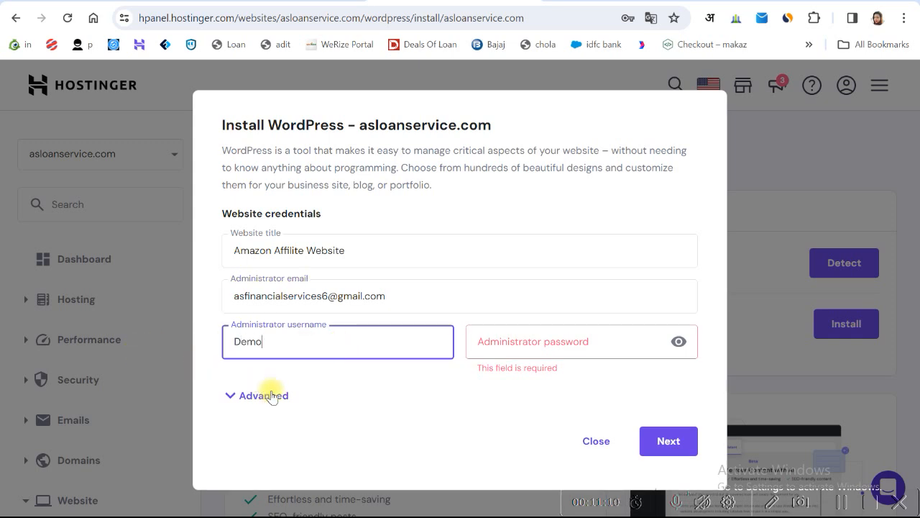
pyautogui.click(372, 376)
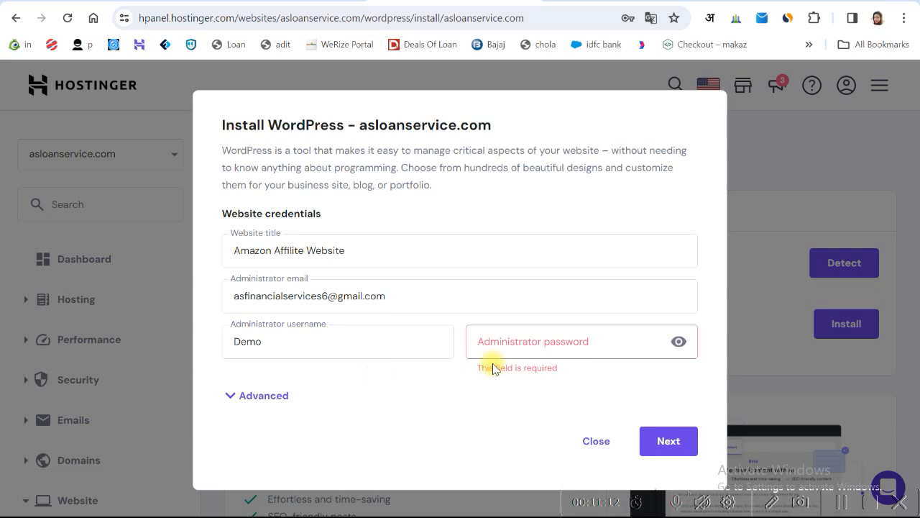
# Step: Enter an administrator password that meets all the listed requirements
pyautogui.click(548, 339)
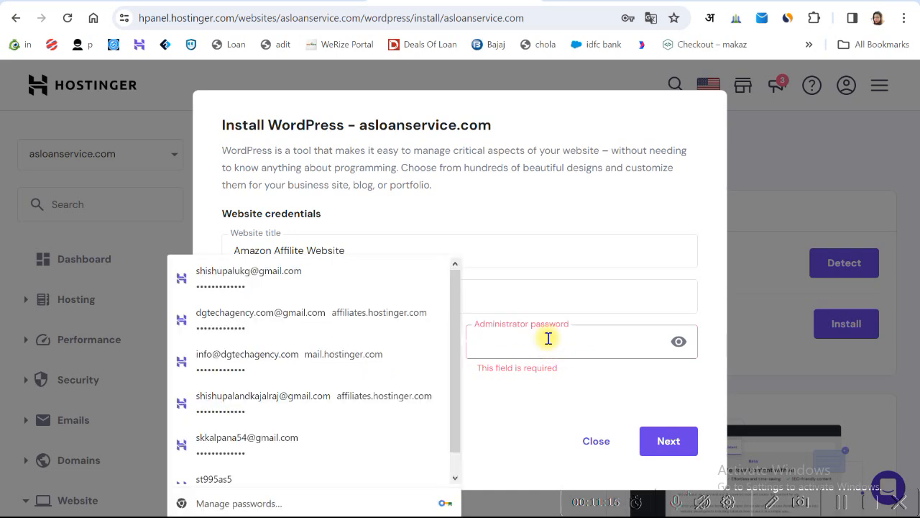
pyautogui.write('De••••••••')
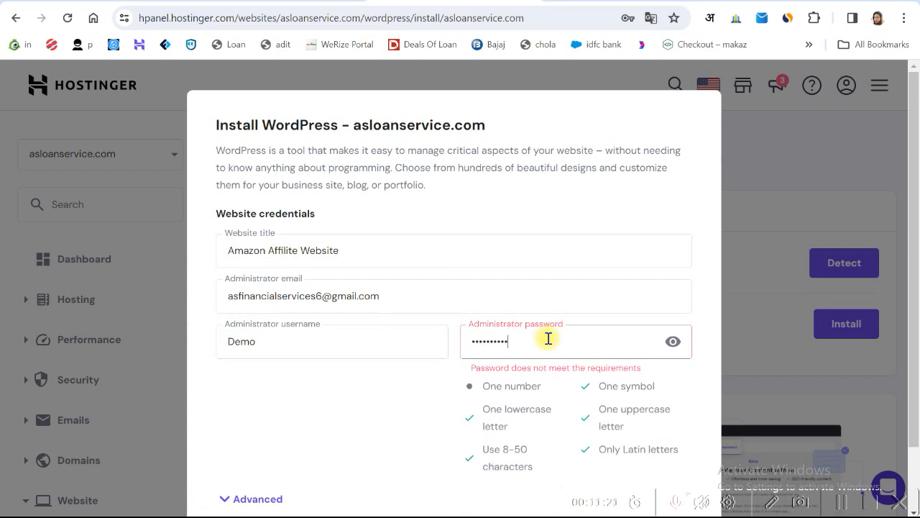
pyautogui.write('•')
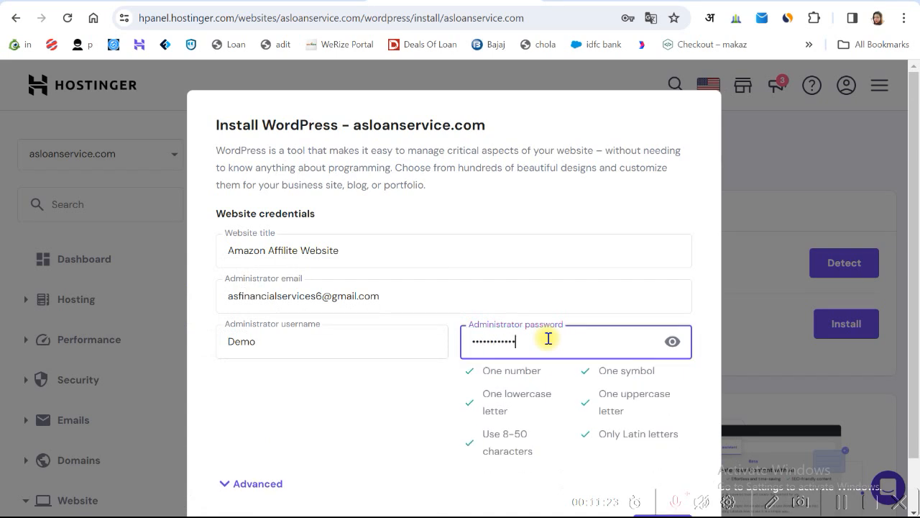
# Step: Submit the website credentials and install WordPress 6.4.2 in English, updating only to minor versions
pyautogui.click(384, 398)
pyautogui.scroll(-1, 519, 386)
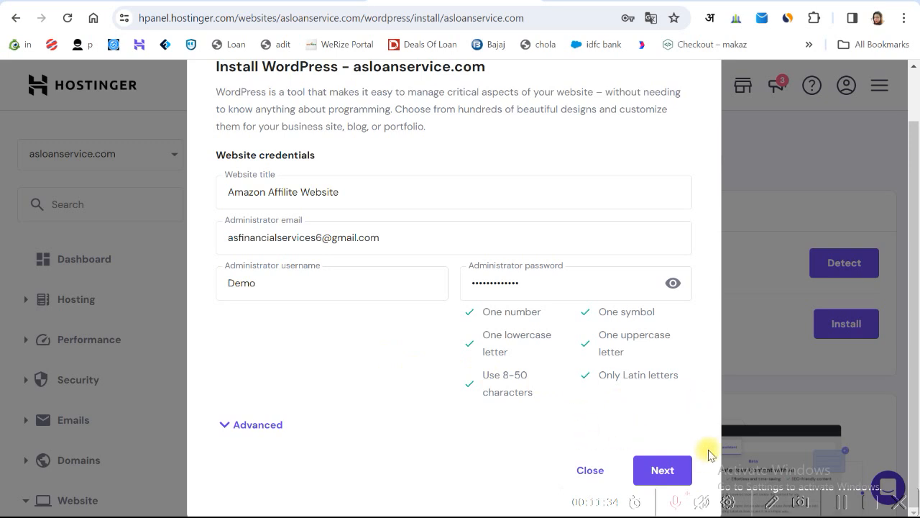
pyautogui.click(665, 471)
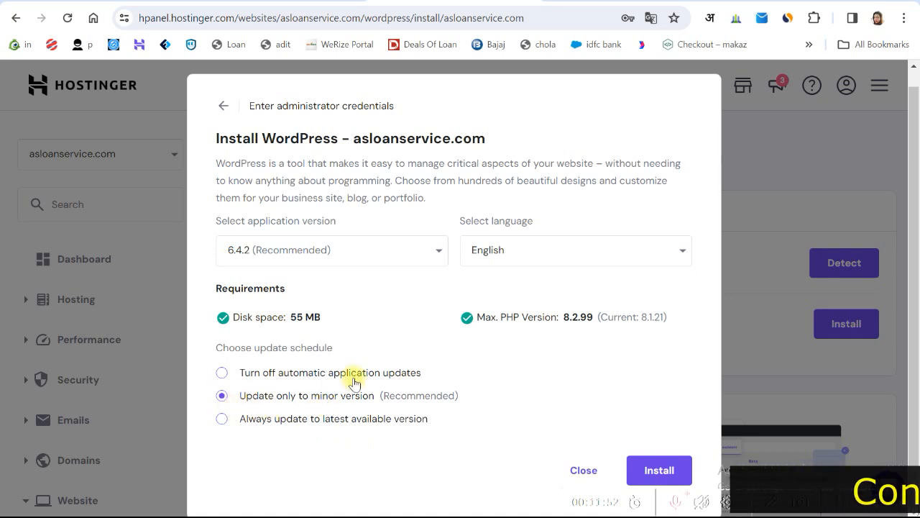
pyautogui.click(683, 468)
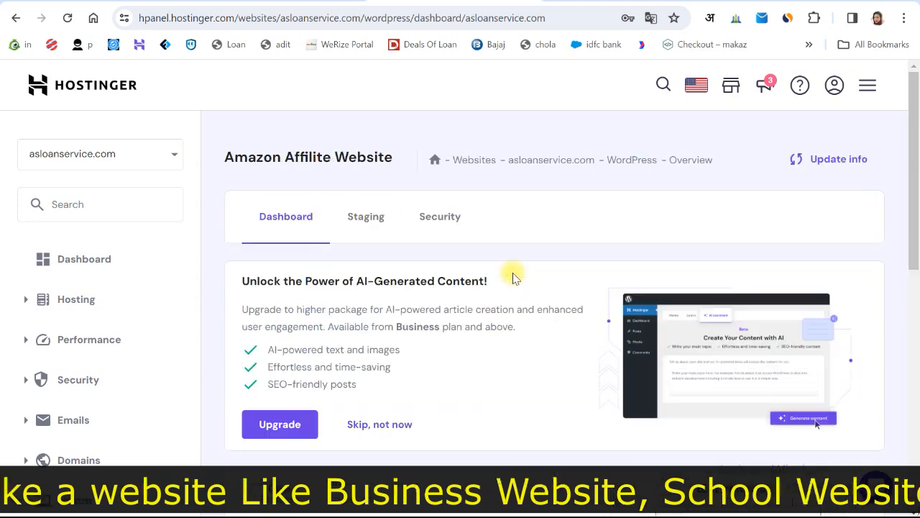
# Step: Look over the new site's WordPress overview and copy its domain name, asloanservice.com
pyautogui.scroll(-3, 512, 281)
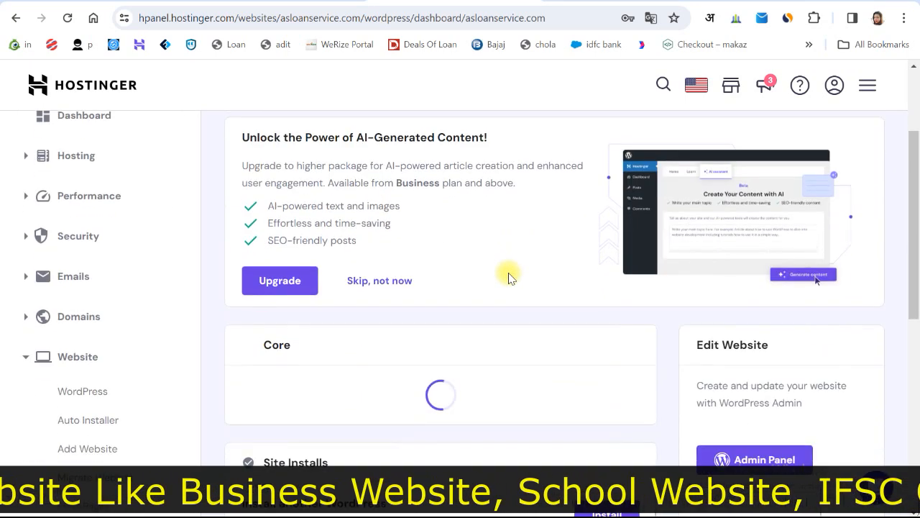
pyautogui.scroll(-2, 512, 288)
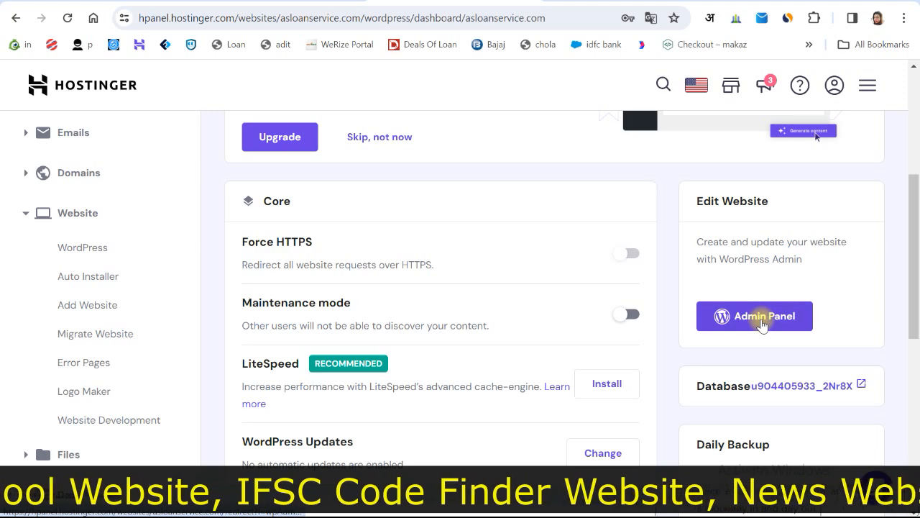
pyautogui.scroll(5, 762, 324)
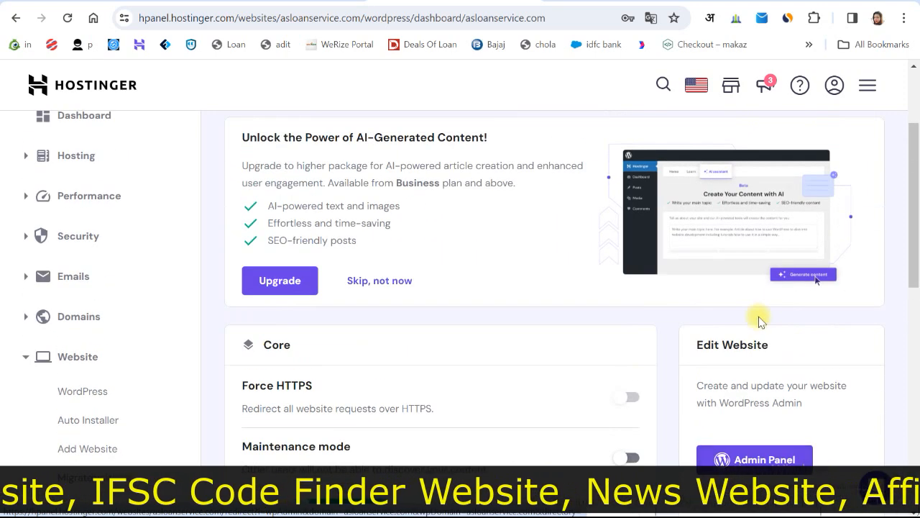
pyautogui.click(100, 154)
pyautogui.click(100, 154)
pyautogui.doubleClick(100, 154)
pyautogui.hotkey('ctrl', 'c')
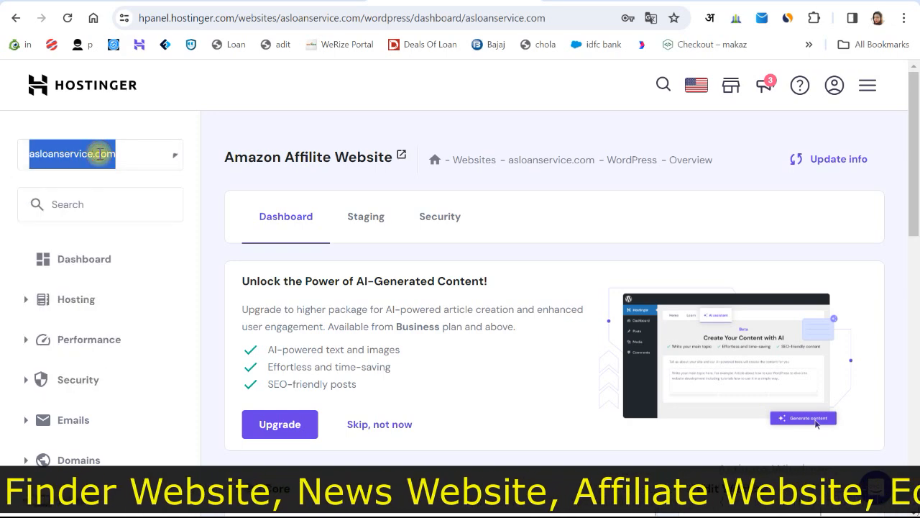
# Step: Open the WordPress admin login page at asloanservice.com/wp-admin in a new browser tab
pyautogui.click(404, 92)
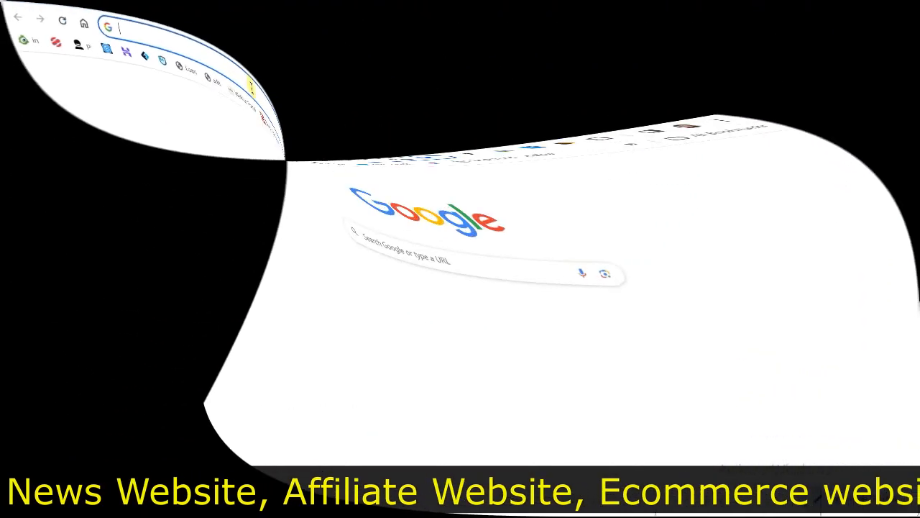
pyautogui.click(363, 18)
pyautogui.hotkey('ctrl', 'v')
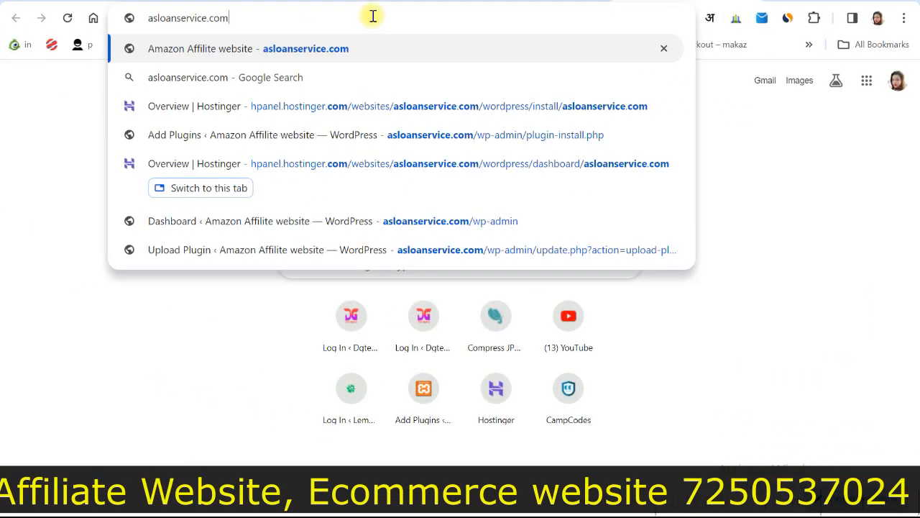
pyautogui.write('/')
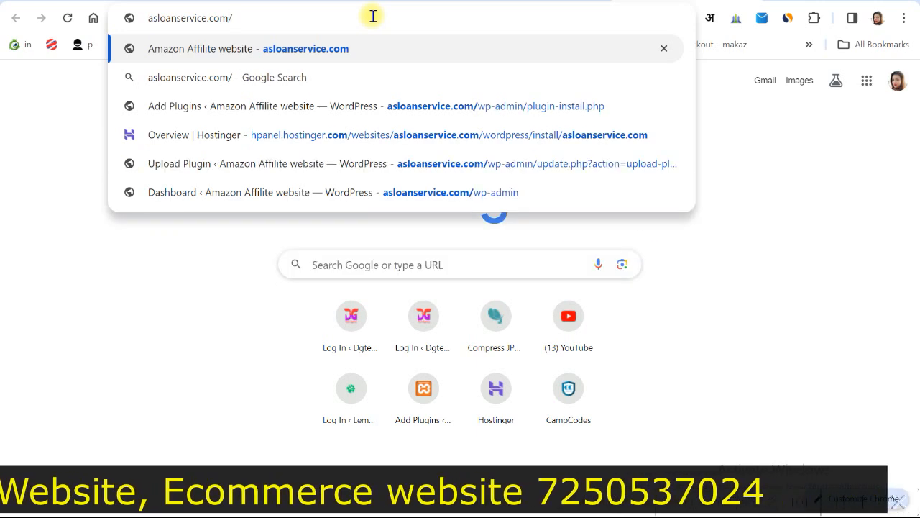
pyautogui.write('wp')
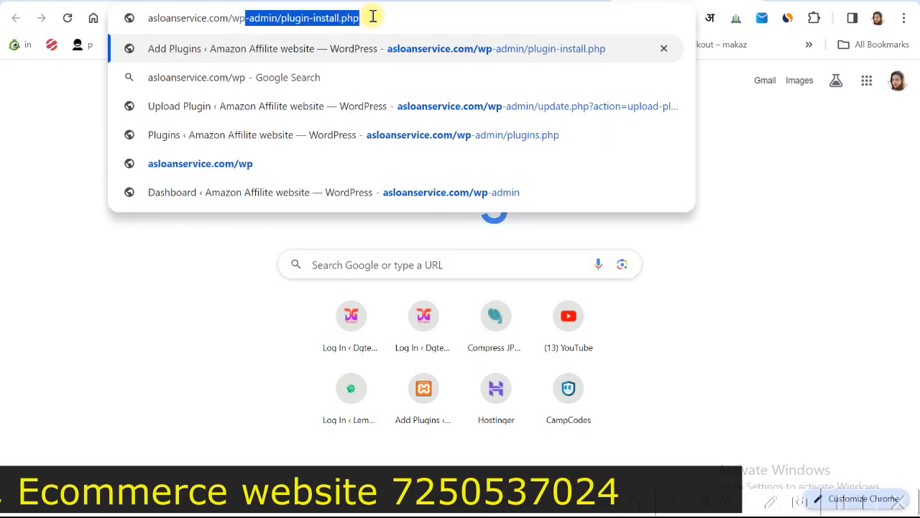
pyautogui.write('-admin')
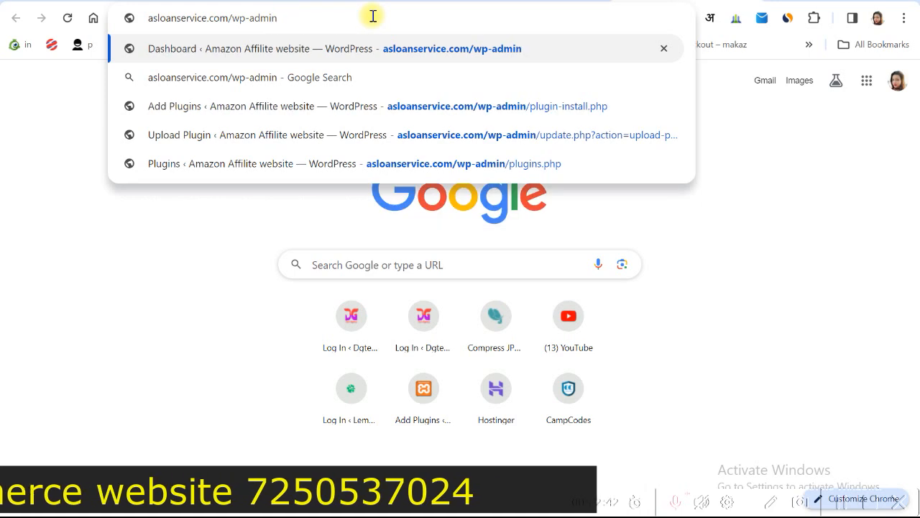
pyautogui.press('Return')
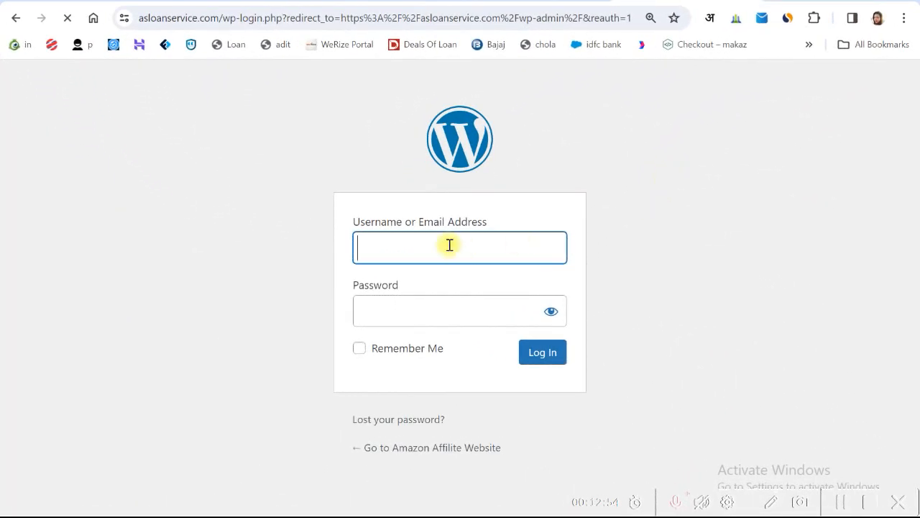
# Step: Clear the autofilled username and password from the WordPress login form
pyautogui.click(426, 320)
pyautogui.click(406, 248)
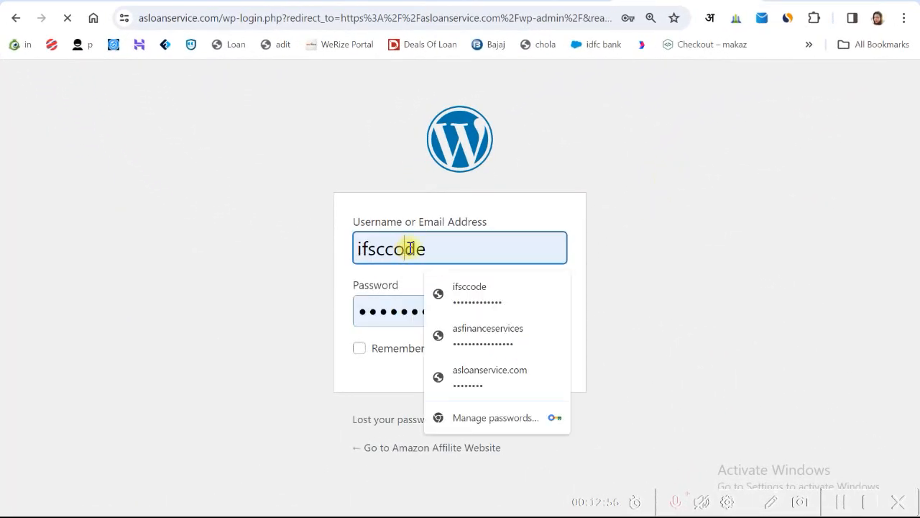
pyautogui.moveTo(454, 243); pyautogui.dragTo(347, 248)
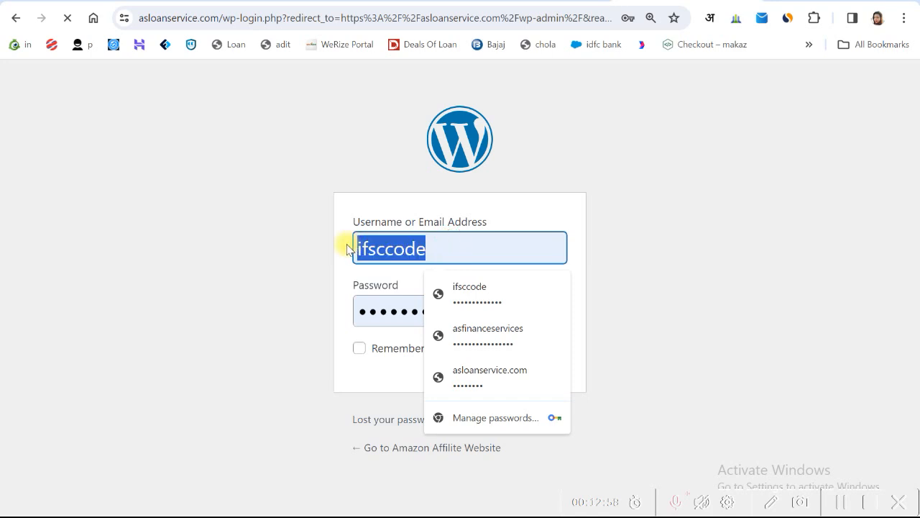
pyautogui.press('BackSpace')
pyautogui.click(411, 315)
pyautogui.doubleClick(410, 314)
pyautogui.press('BackSpace')
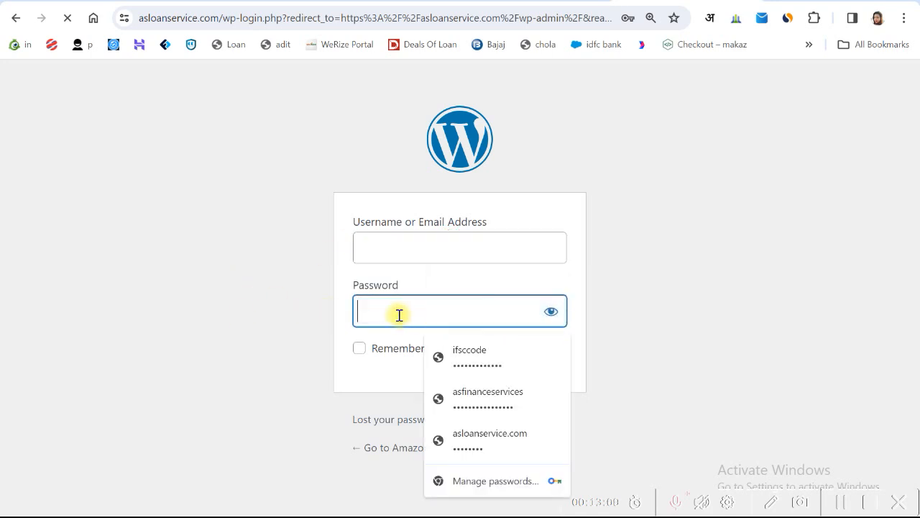
pyautogui.click(96, 288)
# Step: Log in to the WordPress dashboard with the username "Demo" and the administrator password
pyautogui.click(402, 247)
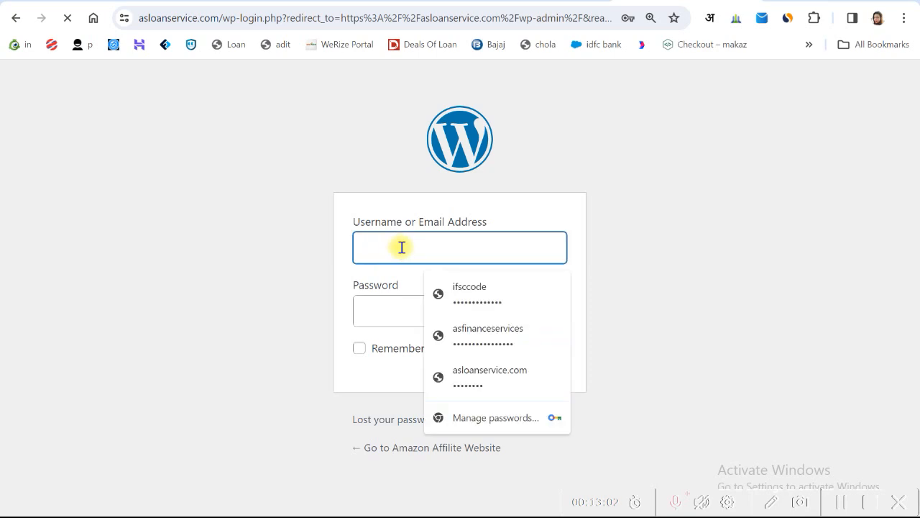
pyautogui.write('D')
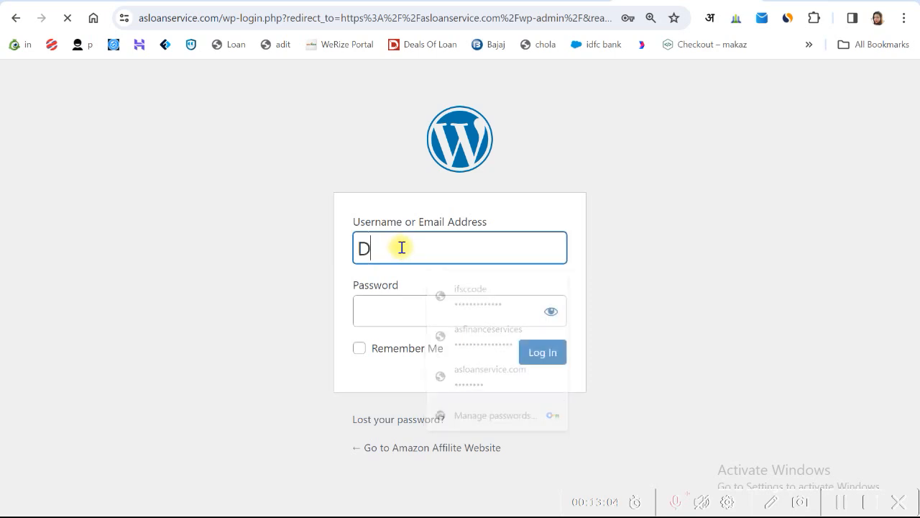
pyautogui.write('em')
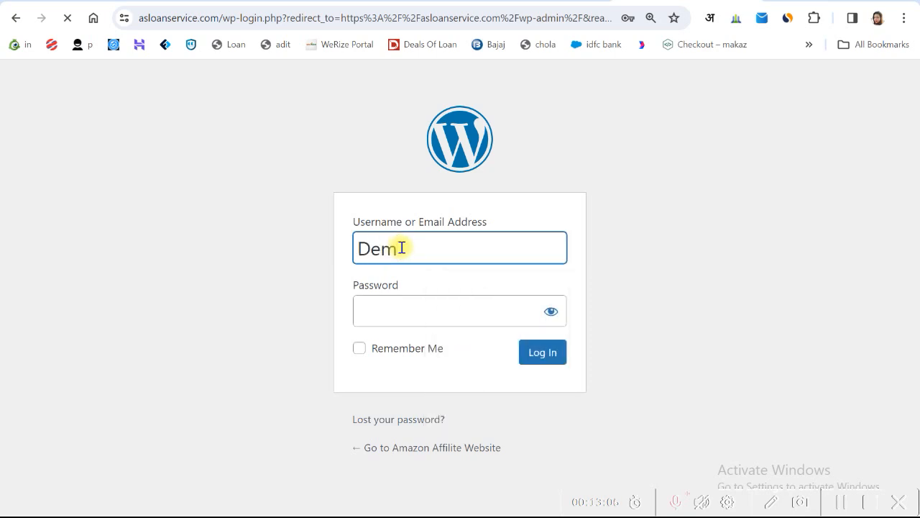
pyautogui.write('o')
pyautogui.click(427, 304)
pyautogui.write('••••••')
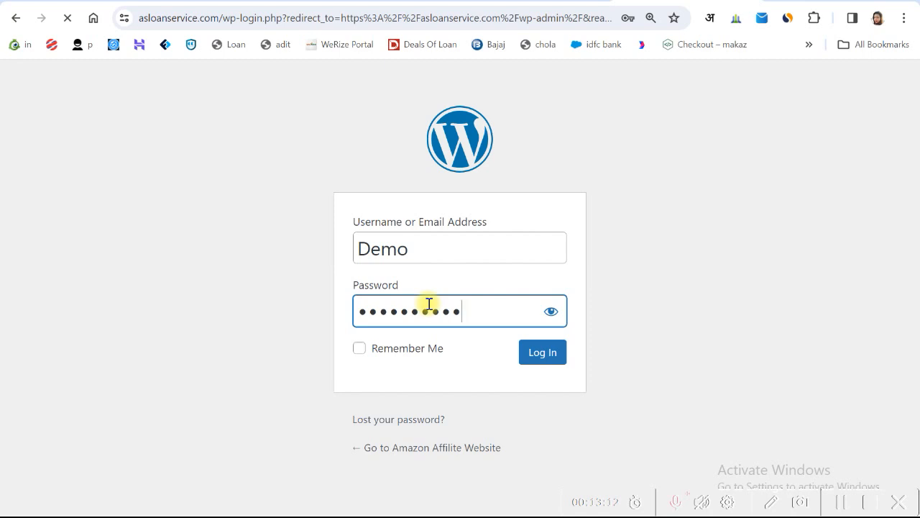
pyautogui.click(552, 359)
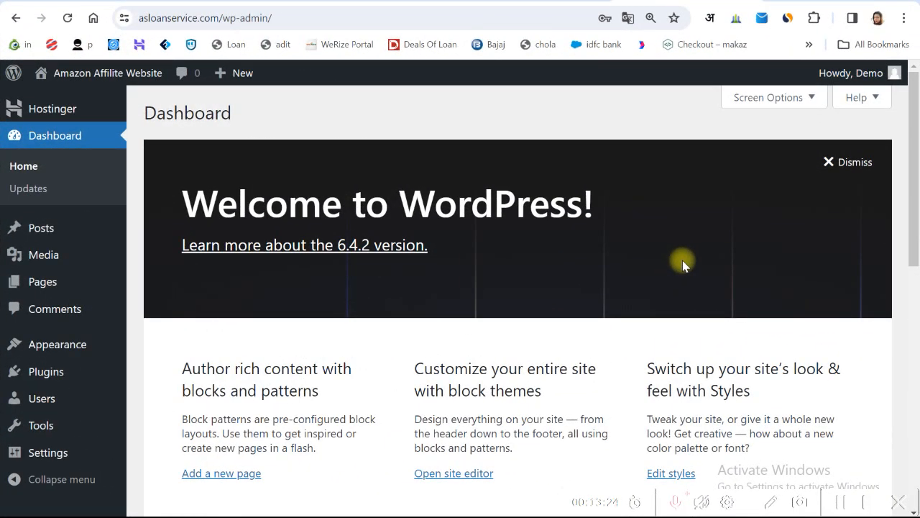
# Step: Save the site login in the browser, dismiss the WordPress welcome panel, and look over the dashboard
pyautogui.click(597, 237)
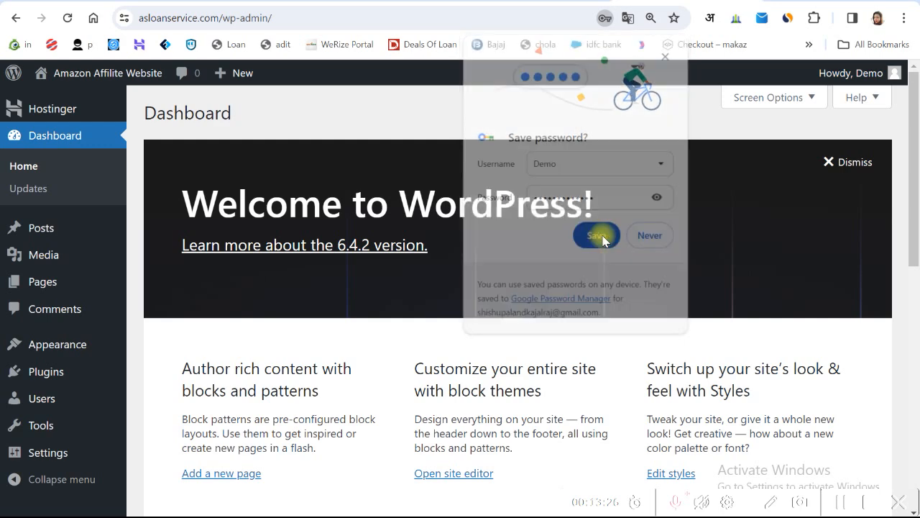
pyautogui.click(828, 165)
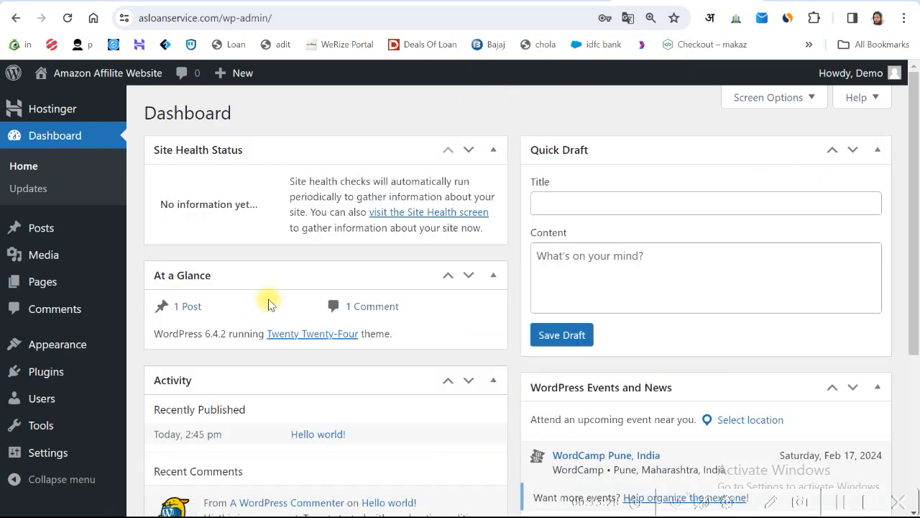
pyautogui.scroll(-4, 233, 265)
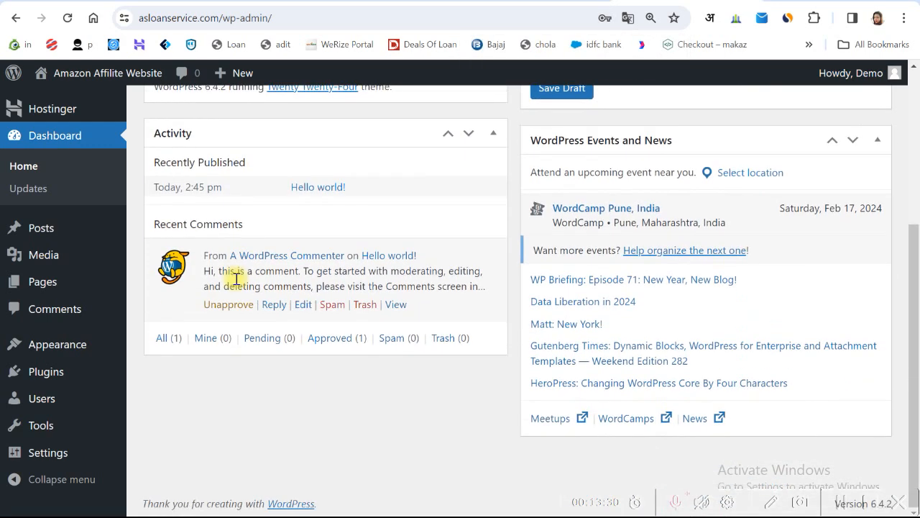
pyautogui.scroll(4, 232, 273)
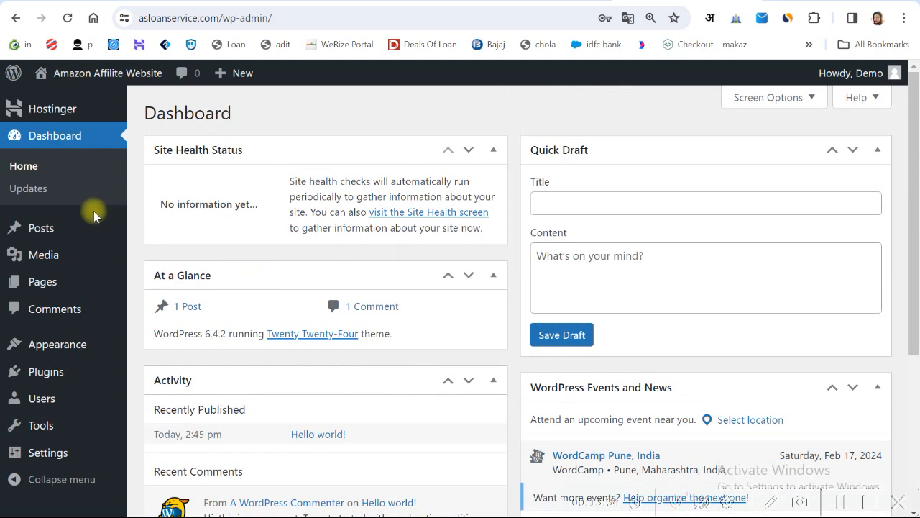
# Step: Open the live asloanservice.com site in a separate browser tab and look through its default homepage
pyautogui.rightClick(69, 102)
pyautogui.click(79, 116)
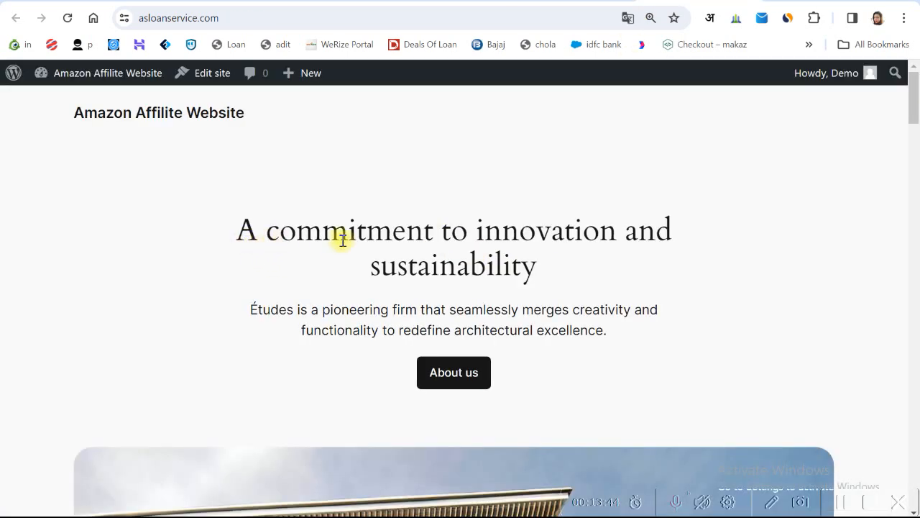
pyautogui.scroll(-4, 421, 247)
pyautogui.scroll(-20, 422, 258)
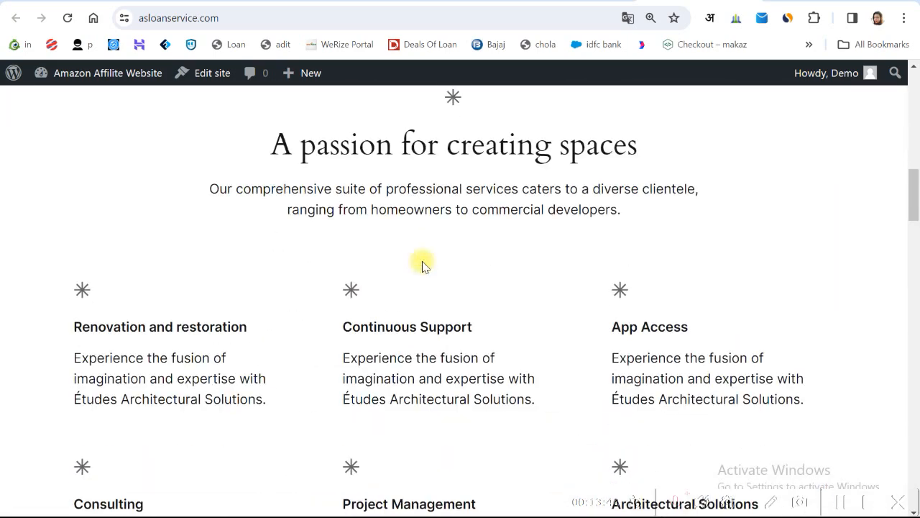
pyautogui.scroll(20, 424, 263)
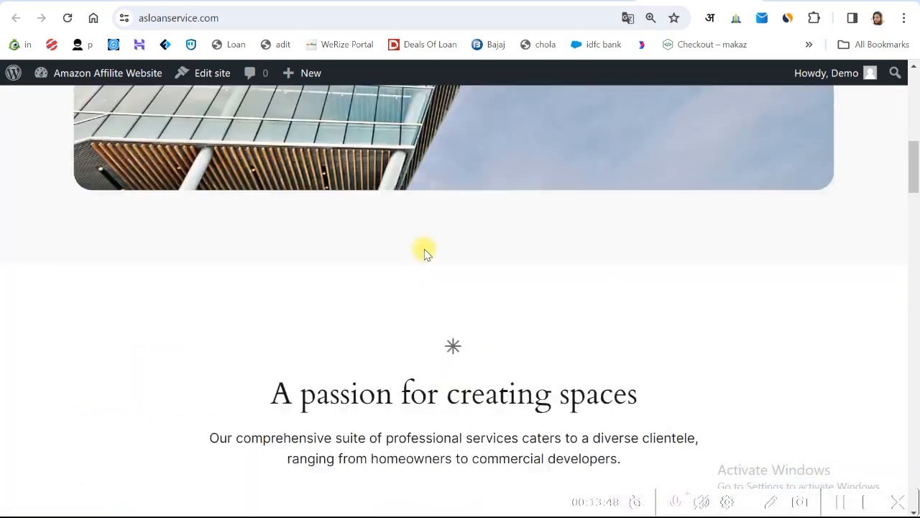
pyautogui.moveTo(277, 232); pyautogui.dragTo(532, 243)
pyautogui.click(532, 242)
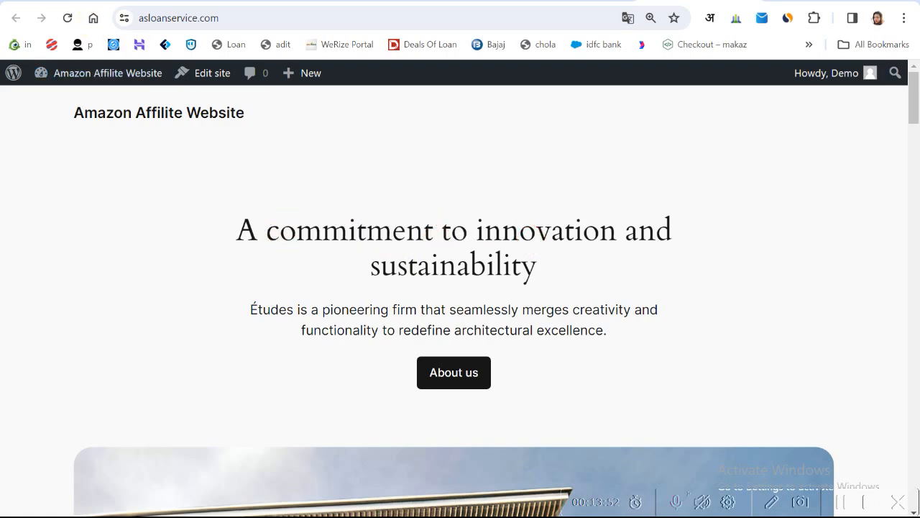
# Step: Look through the Yozi Shop demo store's homepage and compare its layout with the new site's homepage
pyautogui.click(85, 1)
pyautogui.scroll(-1, 480, 271)
pyautogui.scroll(-15, 460, 277)
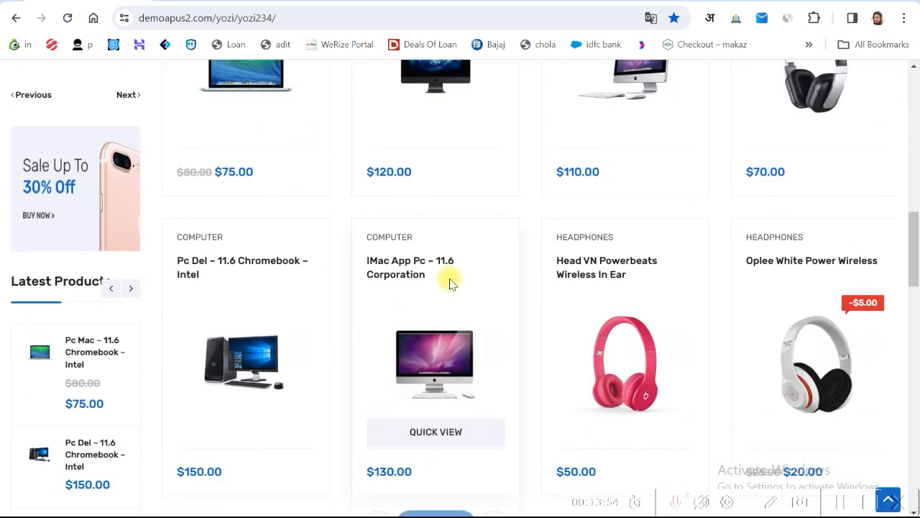
pyautogui.scroll(-8, 450, 284)
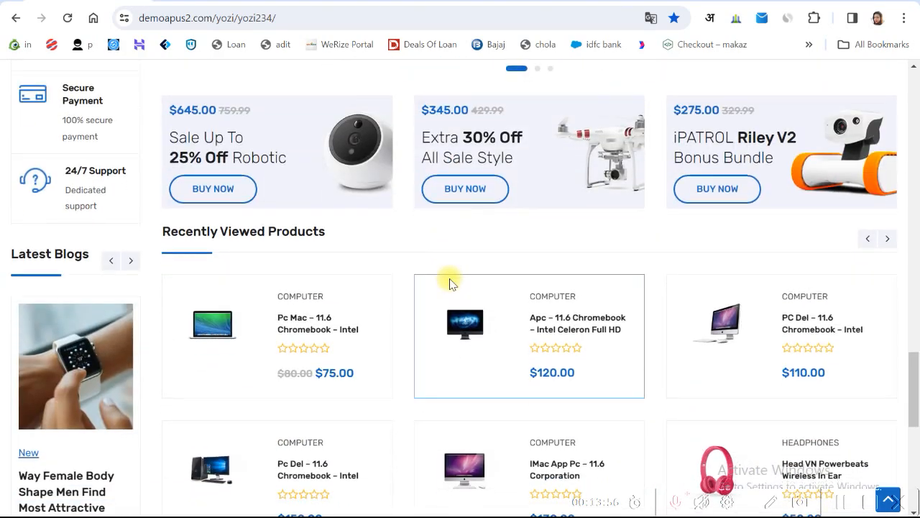
pyautogui.scroll(12, 451, 284)
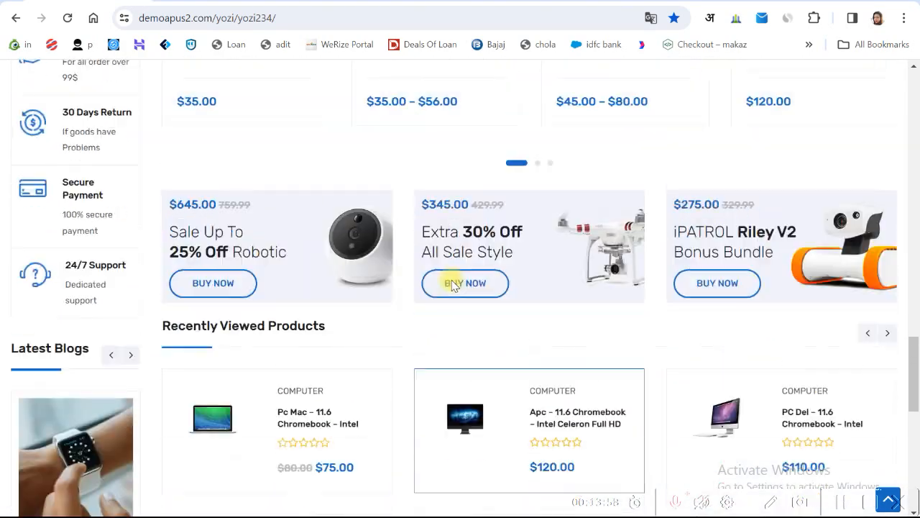
pyautogui.scroll(6, 455, 286)
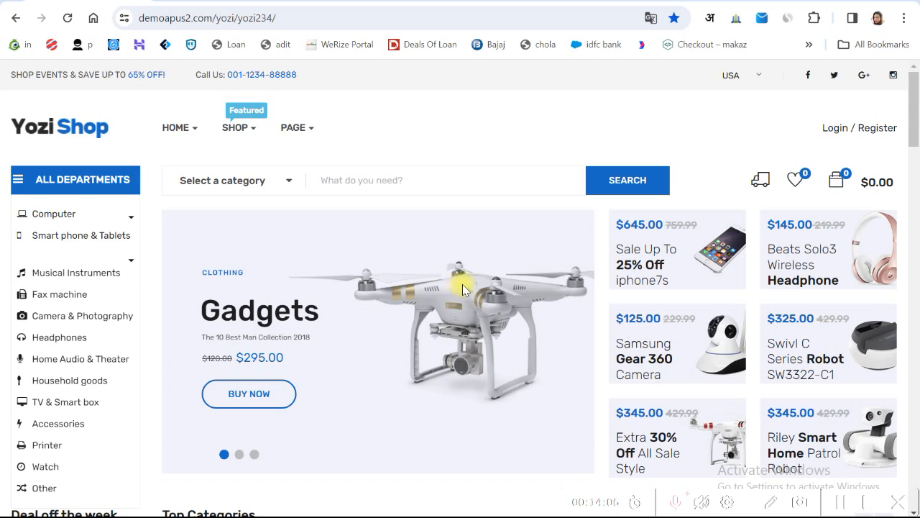
pyautogui.click(665, 2)
pyautogui.scroll(-4, 347, 277)
pyautogui.scroll(4, 488, 275)
# Step: Go back to the WordPress dashboard and open the catalogue for adding a new theme from the installed themes
pyautogui.click(576, 1)
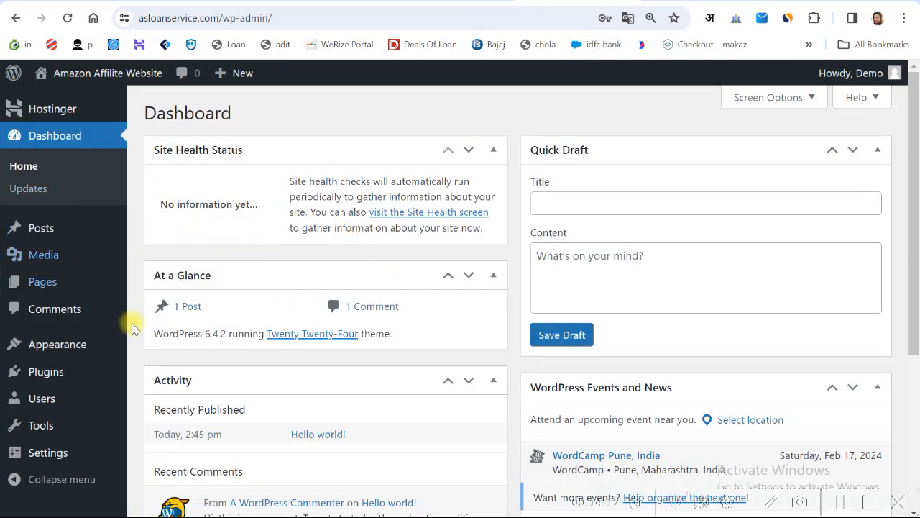
pyautogui.moveTo(56, 295)
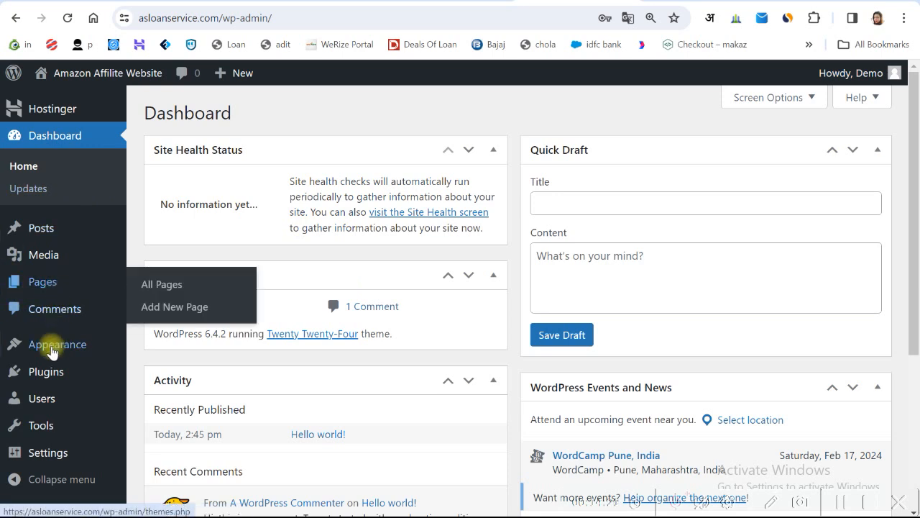
pyautogui.moveTo(31, 349)
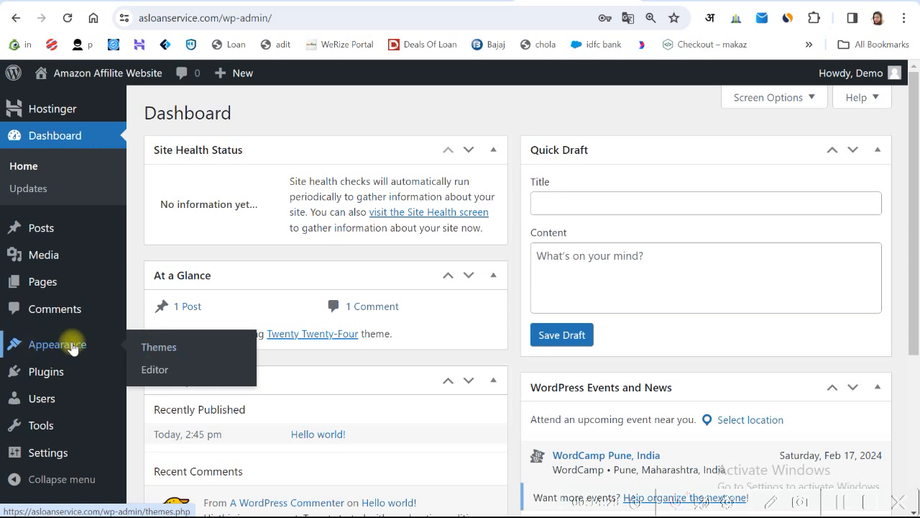
pyautogui.click(157, 347)
pyautogui.moveTo(565, 240)
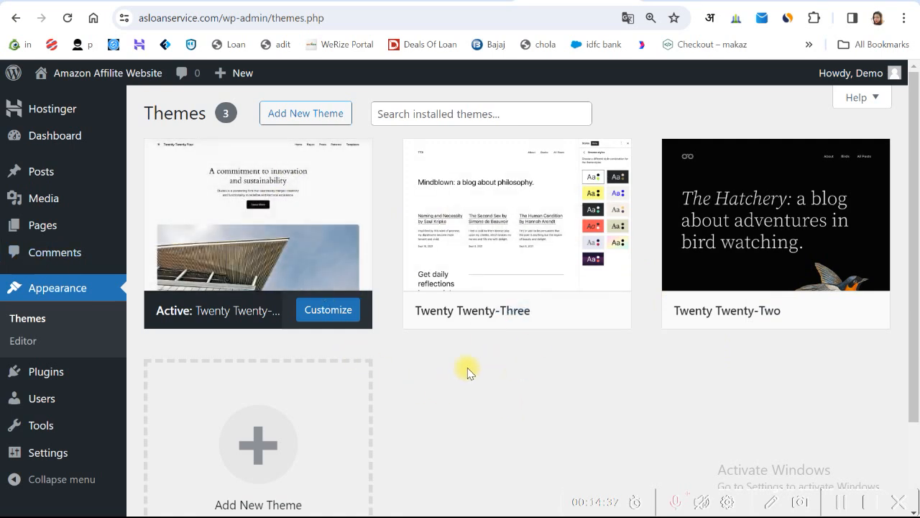
pyautogui.click(316, 113)
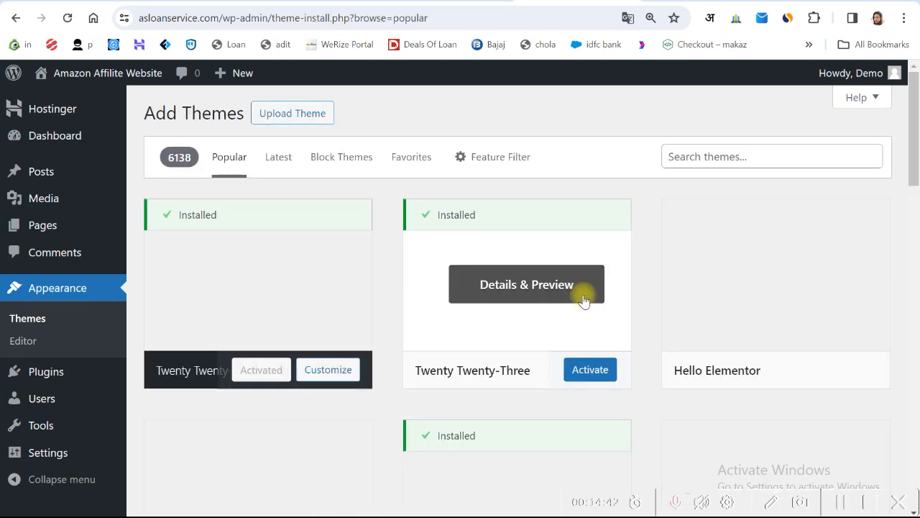
# Step: Find GeneratePress among the popular themes, install it and activate it
pyautogui.scroll(-2, 579, 302)
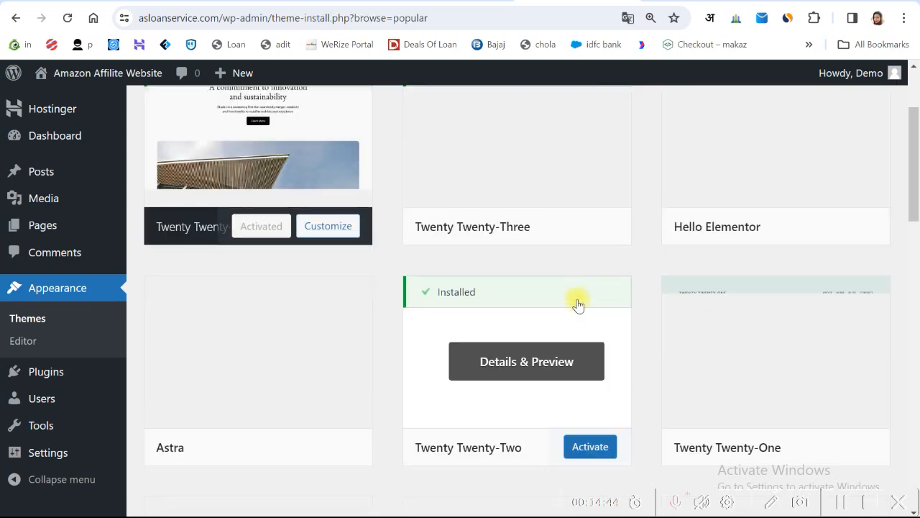
pyautogui.scroll(2, 579, 305)
pyautogui.scroll(-2, 575, 305)
pyautogui.scroll(-2, 764, 304)
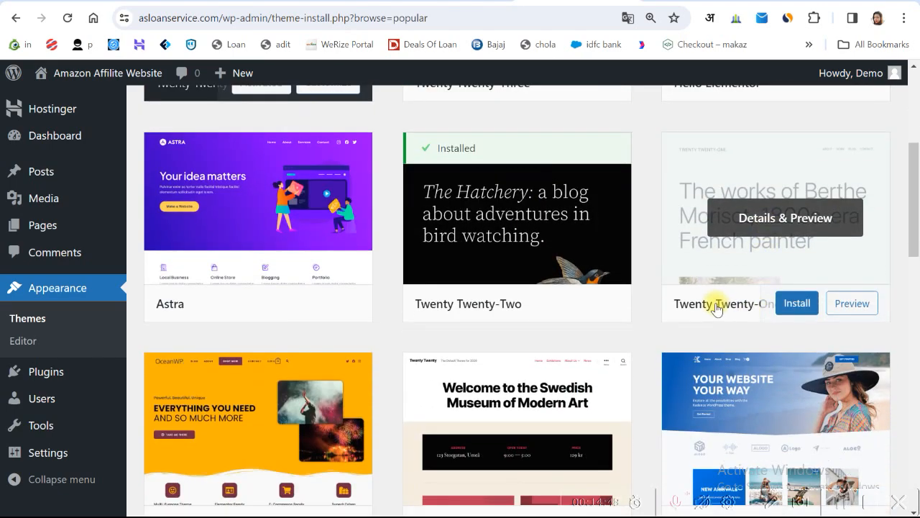
pyautogui.scroll(-2, 719, 306)
pyautogui.scroll(-4, 716, 308)
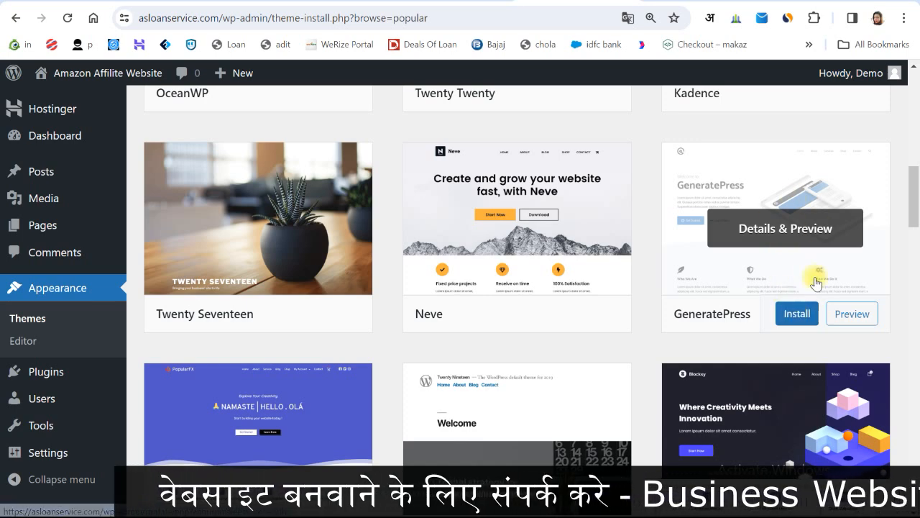
pyautogui.click(798, 316)
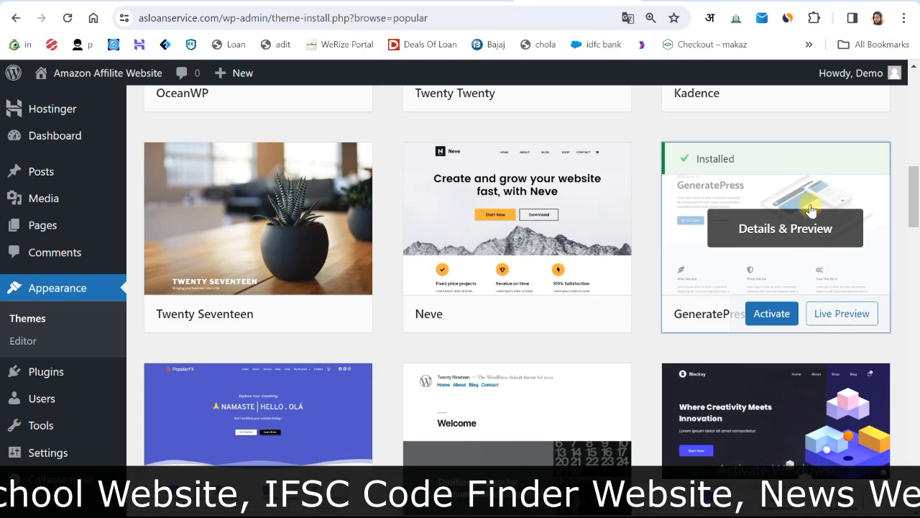
pyautogui.click(765, 316)
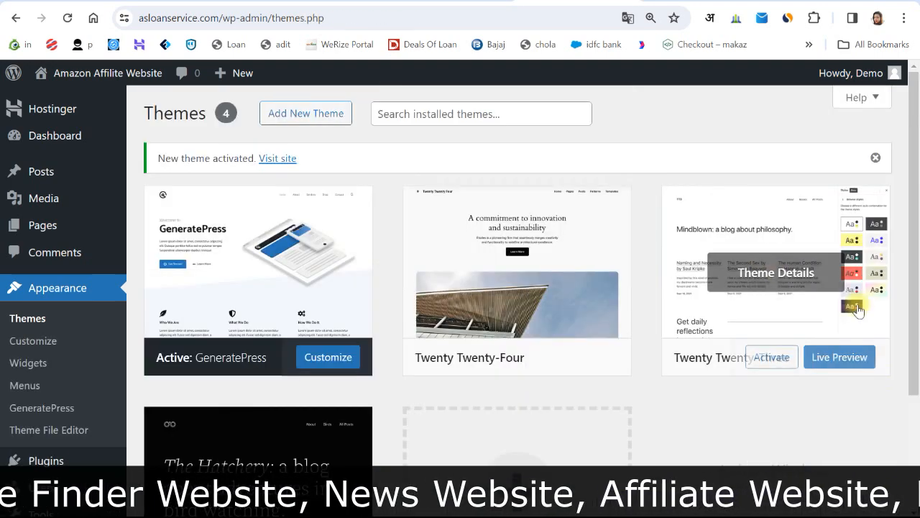
# Step: Delete the inactive Twenty Twenty-Four theme and confirm its removal
pyautogui.scroll(-2, 260, 277)
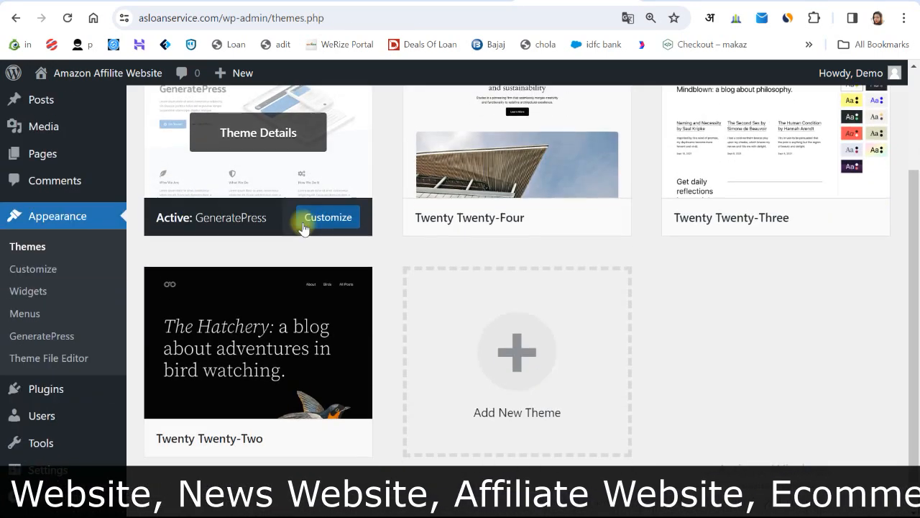
pyautogui.scroll(2, 304, 222)
pyautogui.click(511, 216)
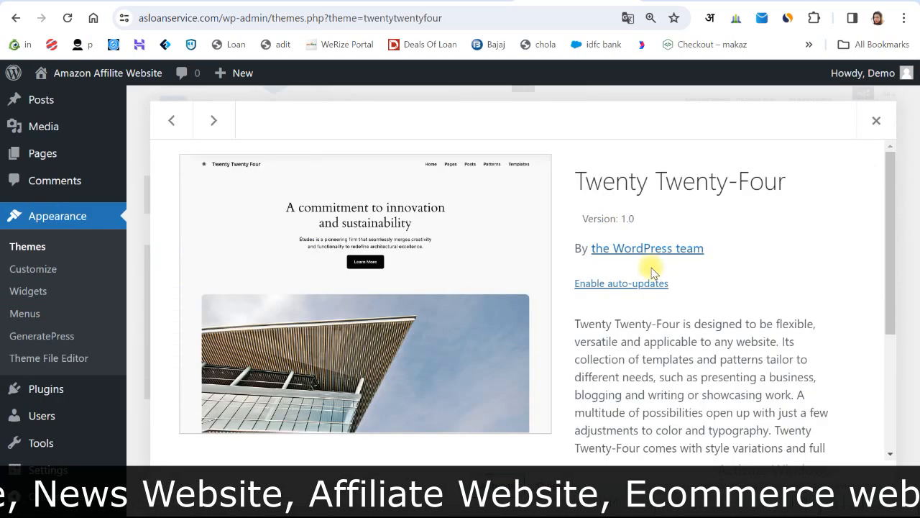
pyautogui.scroll(-5, 633, 302)
pyautogui.click(552, 479)
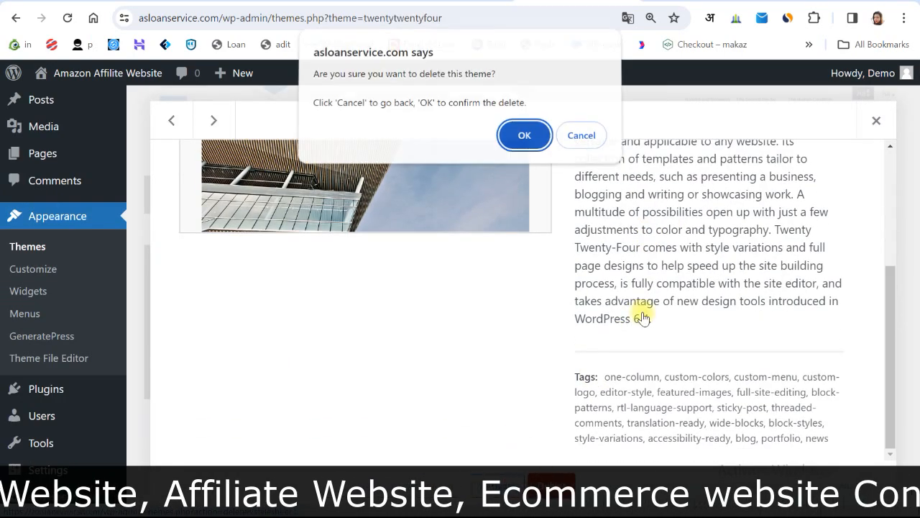
pyautogui.click(545, 139)
pyautogui.scroll(4, 601, 327)
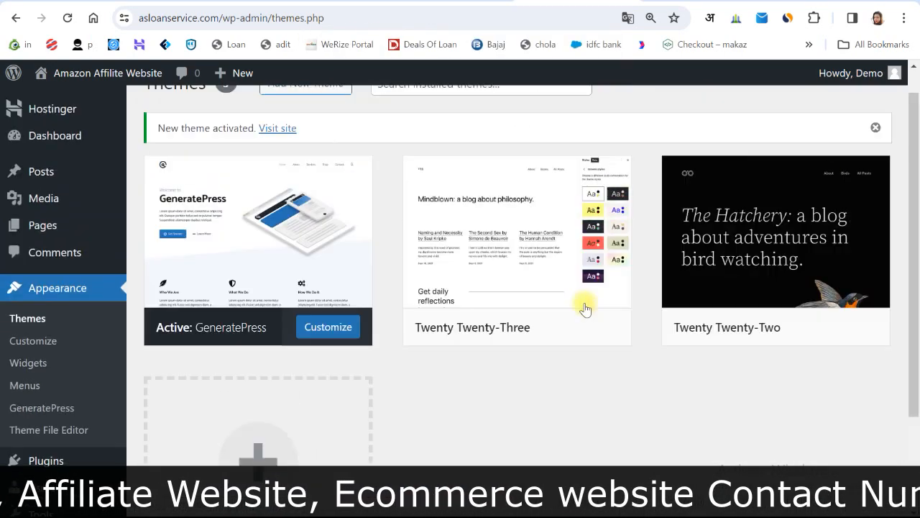
# Step: Delete the inactive Twenty Twenty-Three theme and confirm its removal
pyautogui.click(489, 183)
pyautogui.scroll(-3, 545, 323)
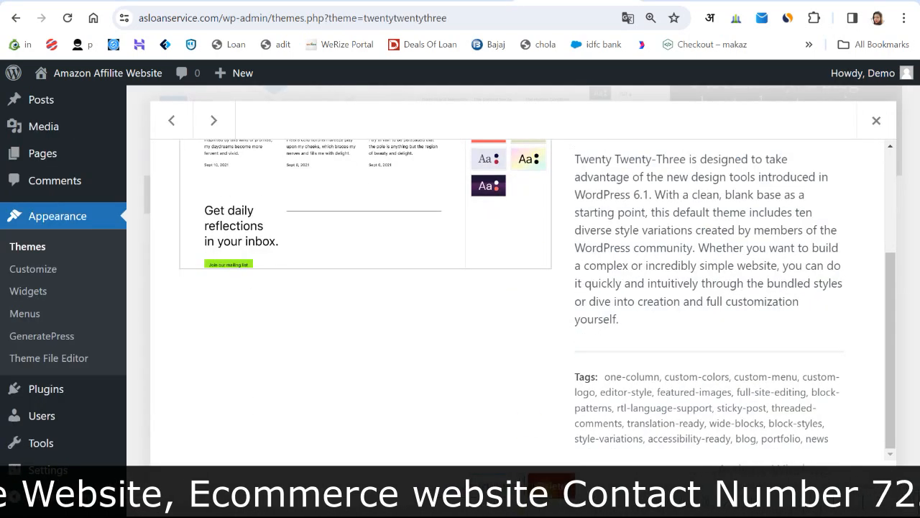
pyautogui.click(551, 482)
pyautogui.click(526, 137)
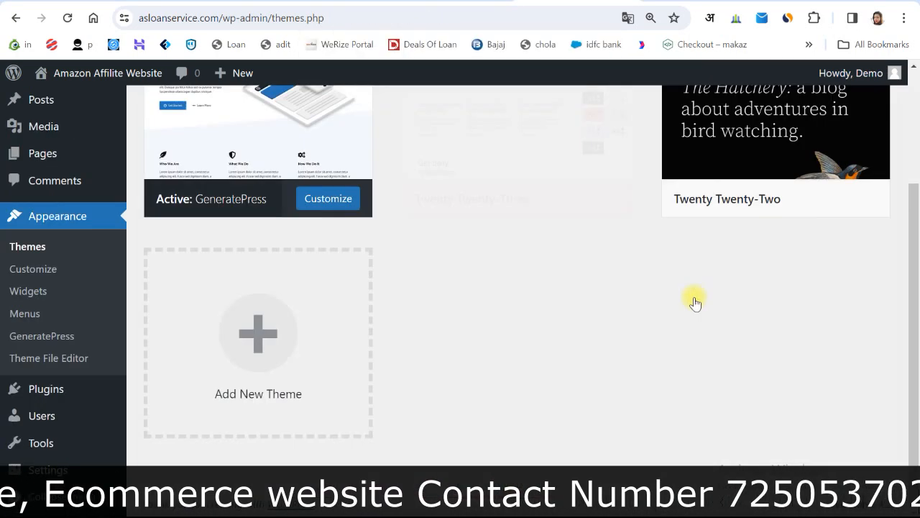
# Step: Delete the inactive Twenty Twenty-Two theme and confirm its removal
pyautogui.click(506, 280)
pyautogui.scroll(-5, 514, 381)
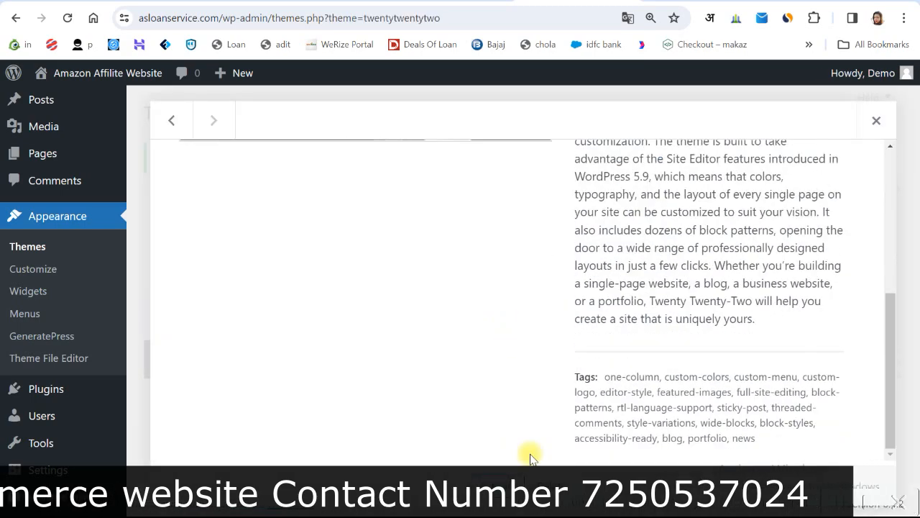
pyautogui.click(552, 483)
pyautogui.click(524, 136)
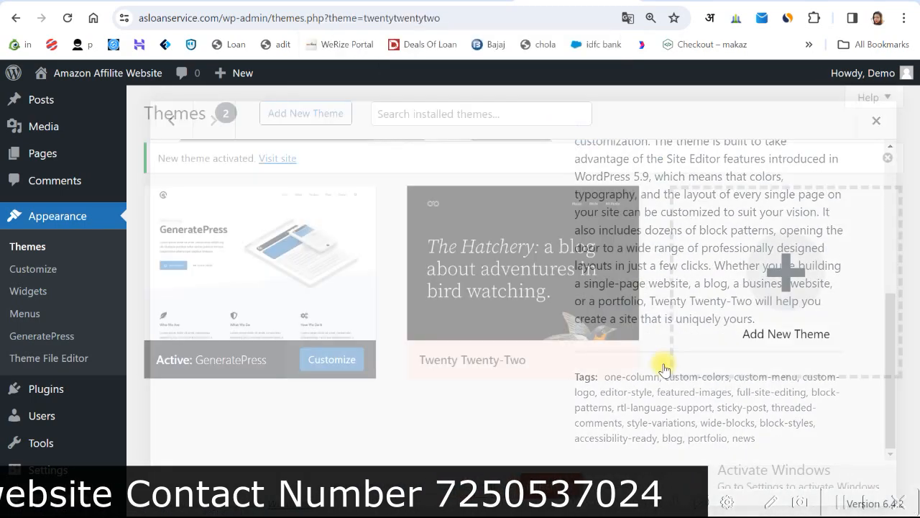
# Step: Look over the description and details of the active GeneratePress theme
pyautogui.scroll(10, 653, 343)
pyautogui.scroll(-2, 654, 323)
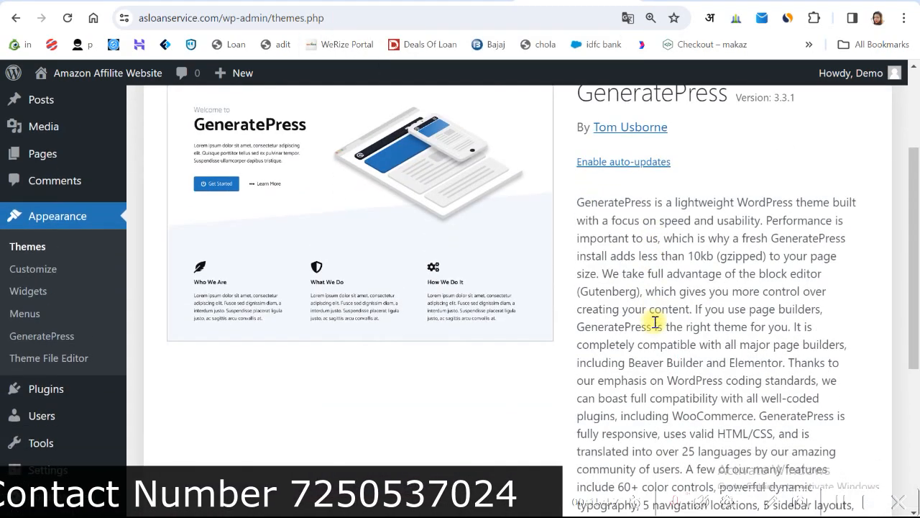
pyautogui.scroll(2, 654, 323)
pyautogui.scroll(-5, 653, 322)
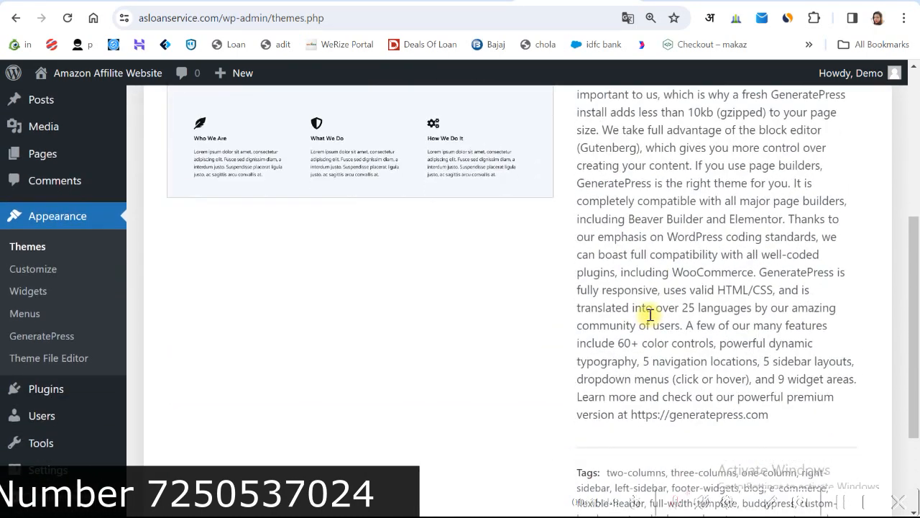
pyautogui.scroll(5, 651, 317)
pyautogui.scroll(1, 652, 316)
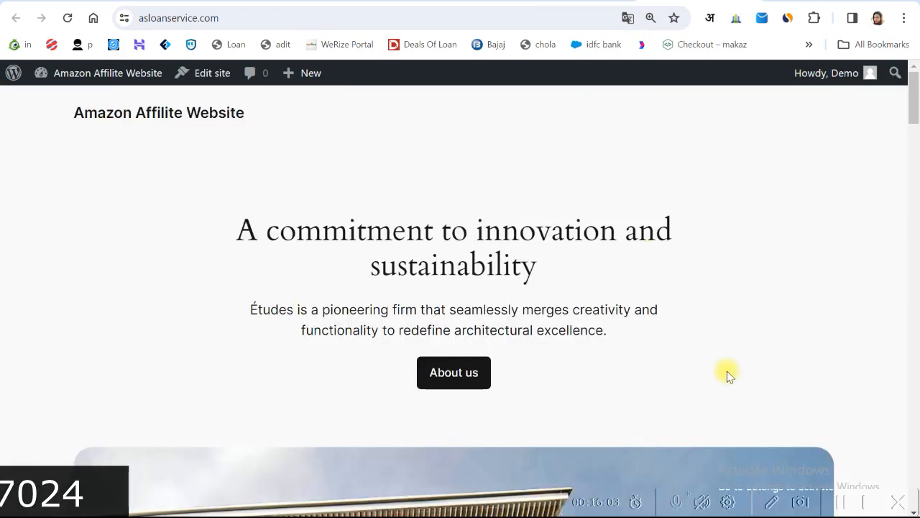
# Step: Switch to the live site's tab and reload the homepage to check it with the GeneratePress theme
pyautogui.scroll(-2, 95, 185)
pyautogui.scroll(2, 94, 184)
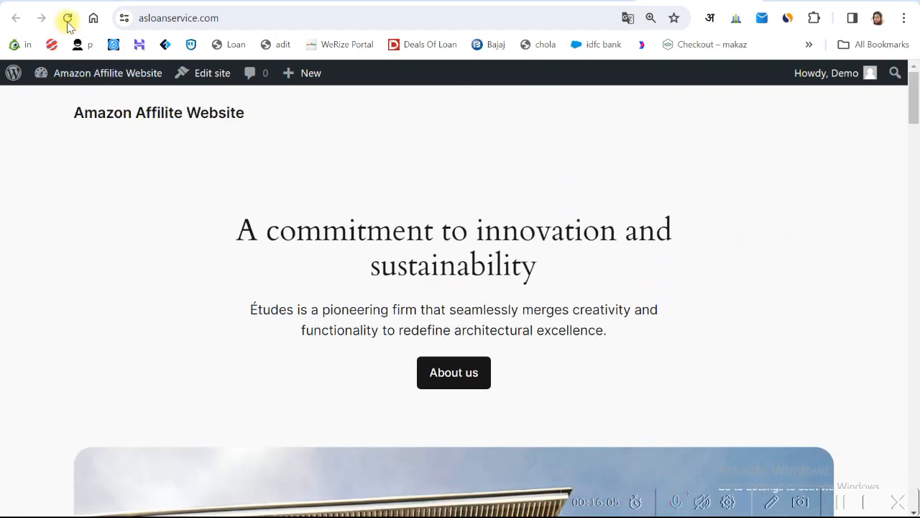
pyautogui.click(68, 18)
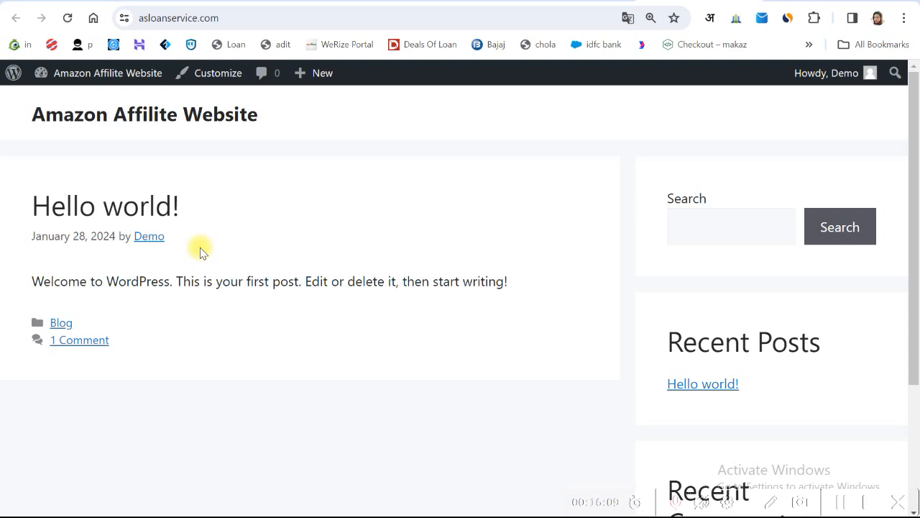
# Step: Look over the live homepage from the header down to the footer
pyautogui.scroll(-2, 156, 174)
pyautogui.scroll(2, 228, 207)
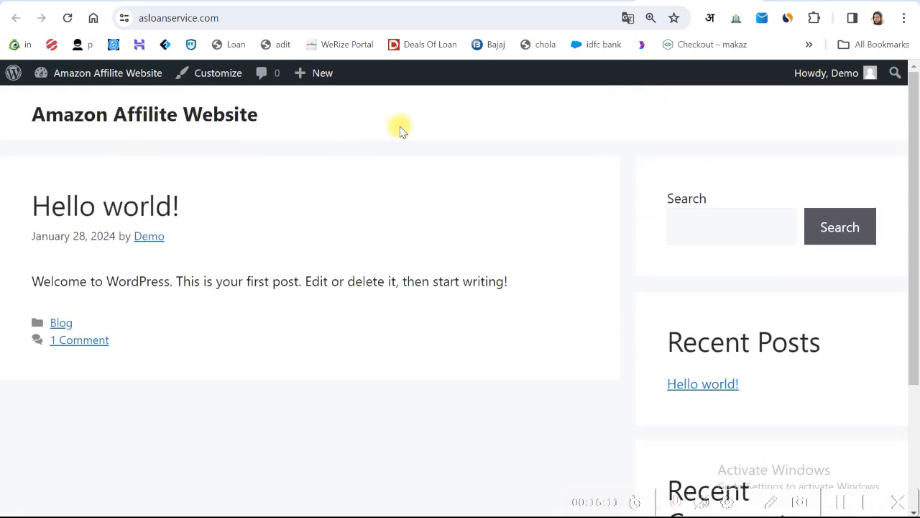
pyautogui.scroll(-3, 530, 224)
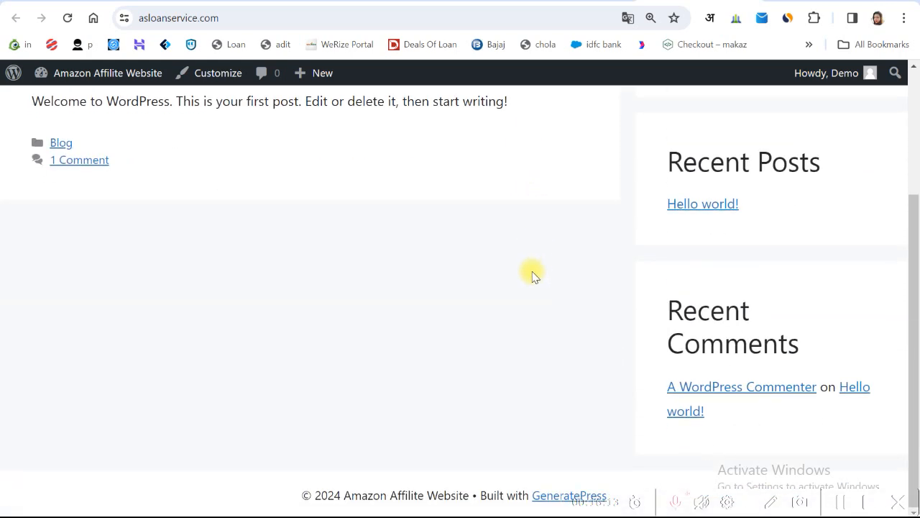
pyautogui.scroll(3, 528, 289)
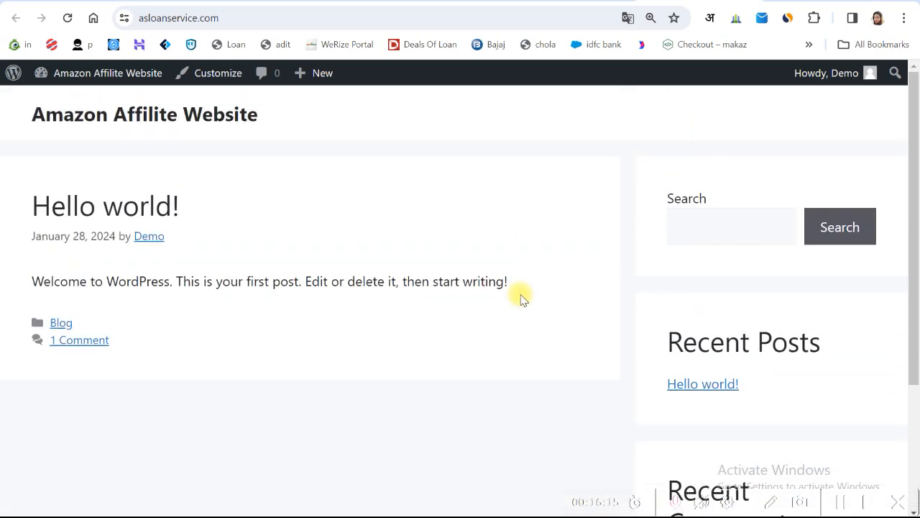
# Step: Return to the Themes admin page, dismiss the theme activation notice, and open the list of installed plugins
pyautogui.click(526, 2)
pyautogui.scroll(-2, 345, 273)
pyautogui.scroll(2, 359, 281)
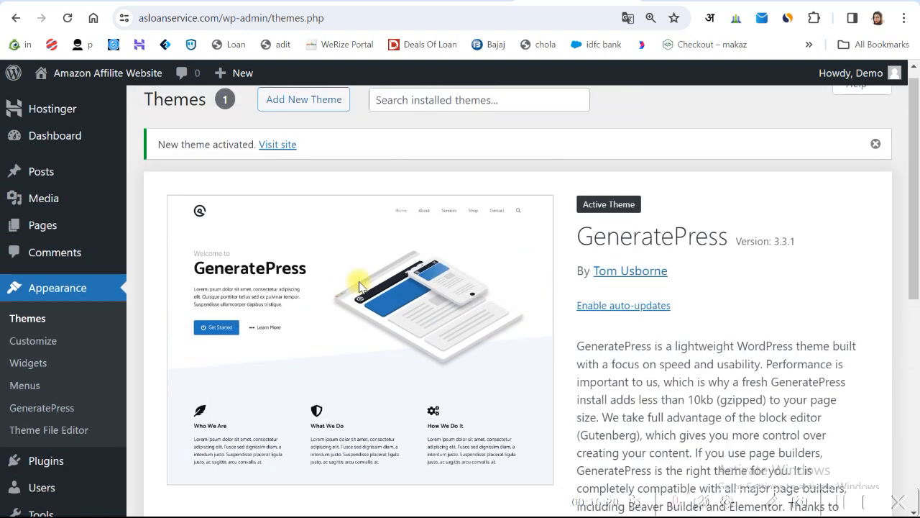
pyautogui.click(877, 144)
pyautogui.scroll(-2, 641, 314)
pyautogui.moveTo(41, 392)
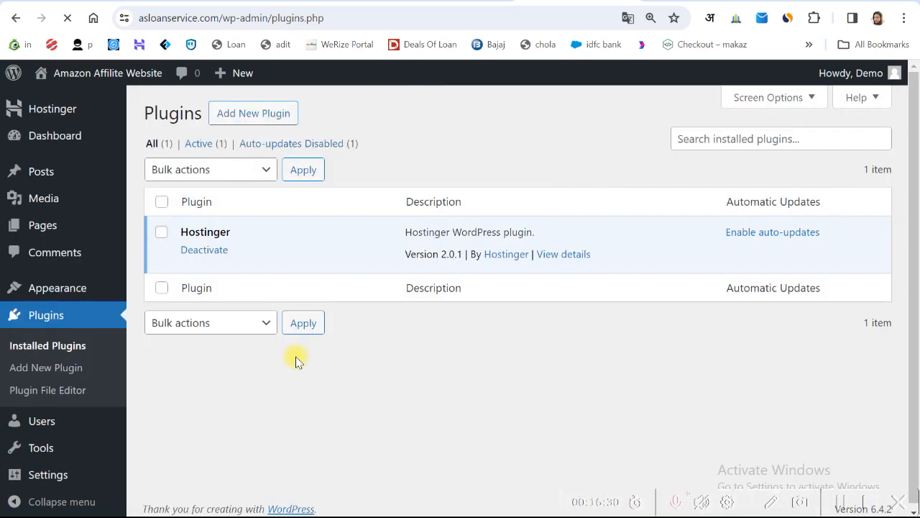
# Step: Switch to the Yozi Shop demo and examine its homepage layout, banners and product listings
pyautogui.click(144, 2)
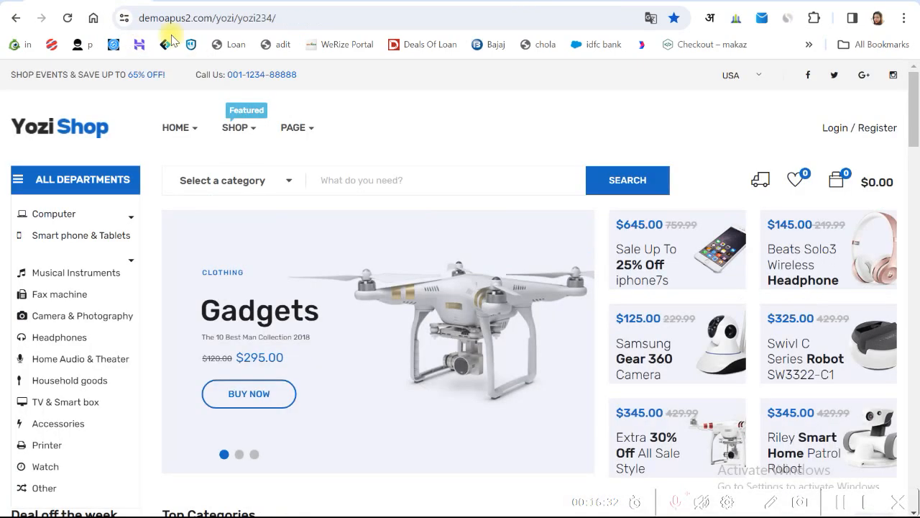
pyautogui.scroll(-8, 444, 256)
pyautogui.scroll(-3, 547, 310)
pyautogui.scroll(10, 547, 310)
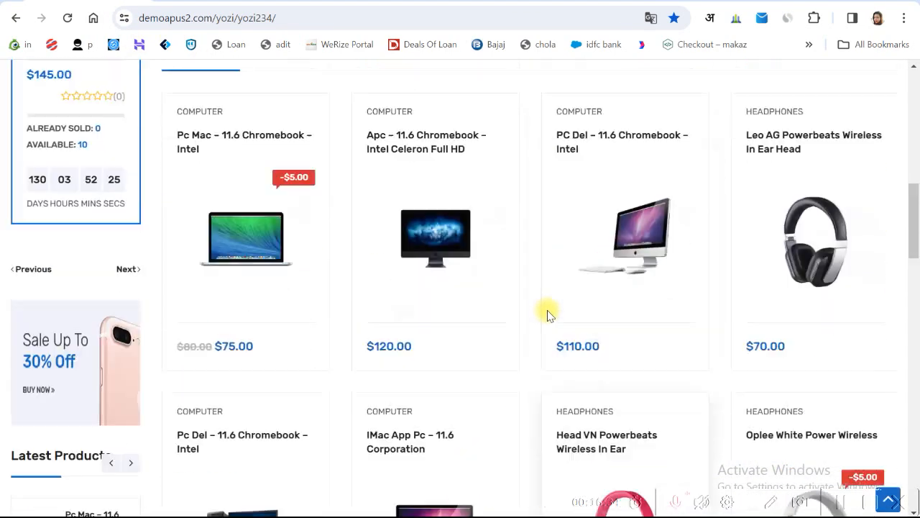
pyautogui.scroll(1, 547, 310)
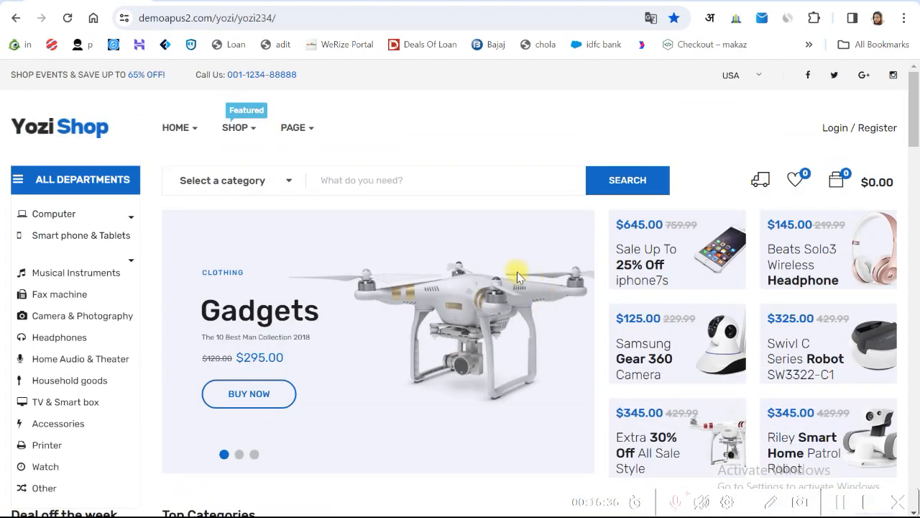
pyautogui.scroll(-2, 509, 272)
pyautogui.scroll(2, 508, 261)
# Step: Return to the site's plugin list, deactivate the Hostinger plugin, and delete it with its data
pyautogui.click(532, 4)
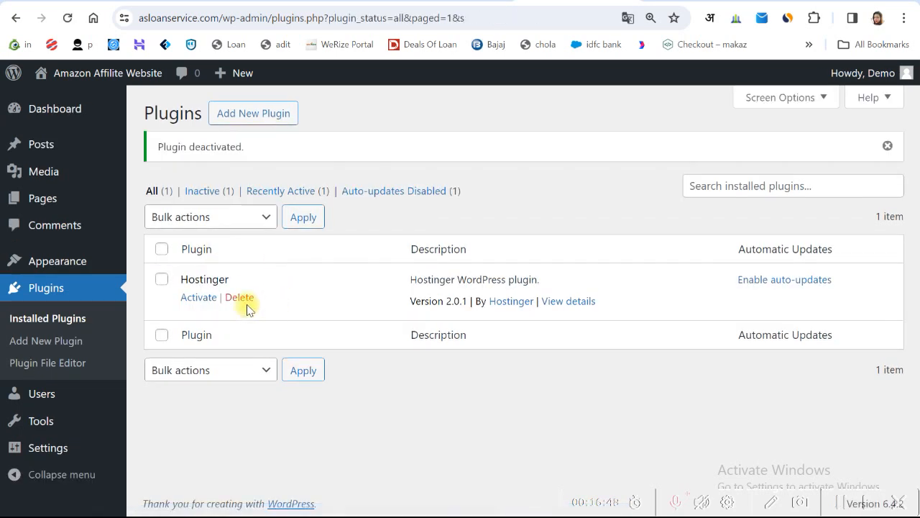
pyautogui.click(241, 296)
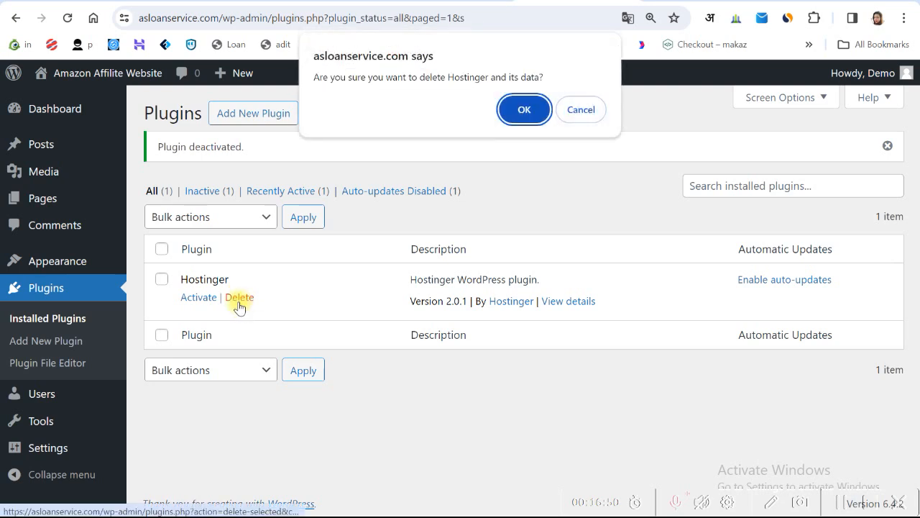
pyautogui.click(524, 108)
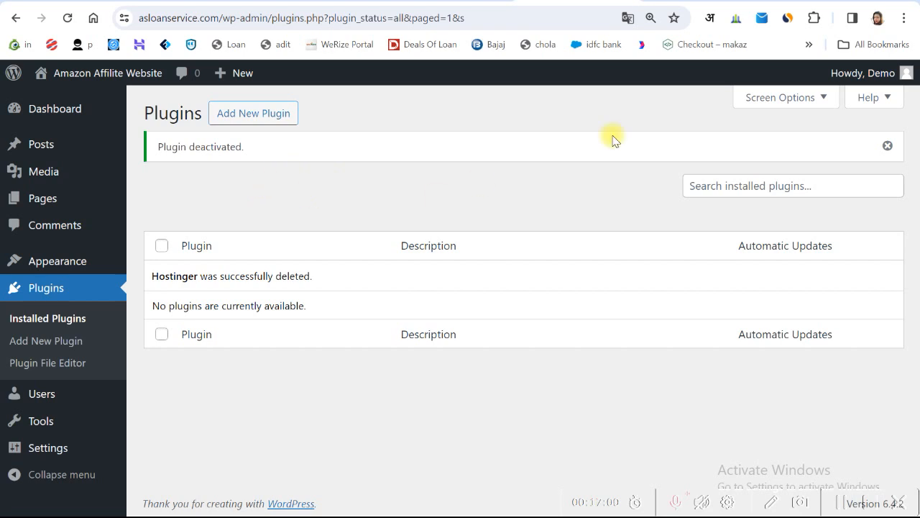
pyautogui.click(887, 146)
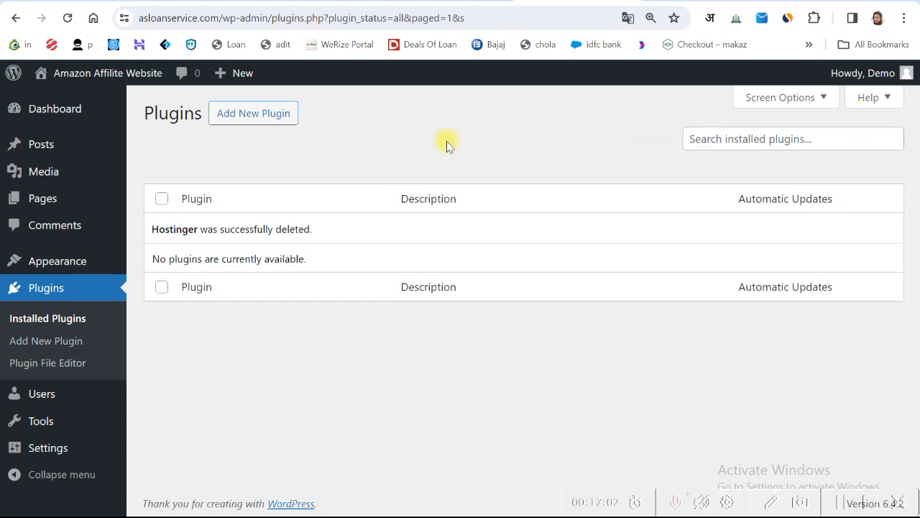
pyautogui.click(341, 133)
pyautogui.click(341, 131)
# Step: Start a new plugin upload and choose the file elementor-pro_v3.18.2 (2) from Downloads
pyautogui.click(239, 114)
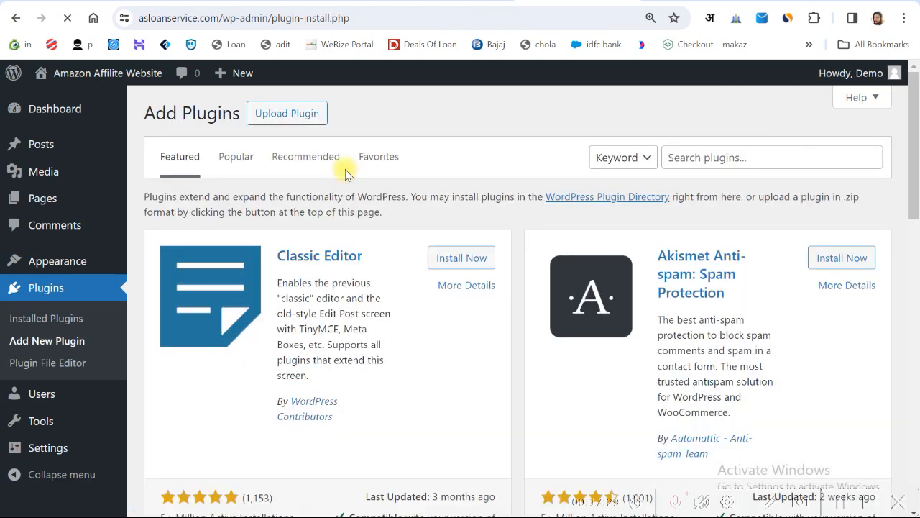
pyautogui.click(300, 114)
pyautogui.click(414, 258)
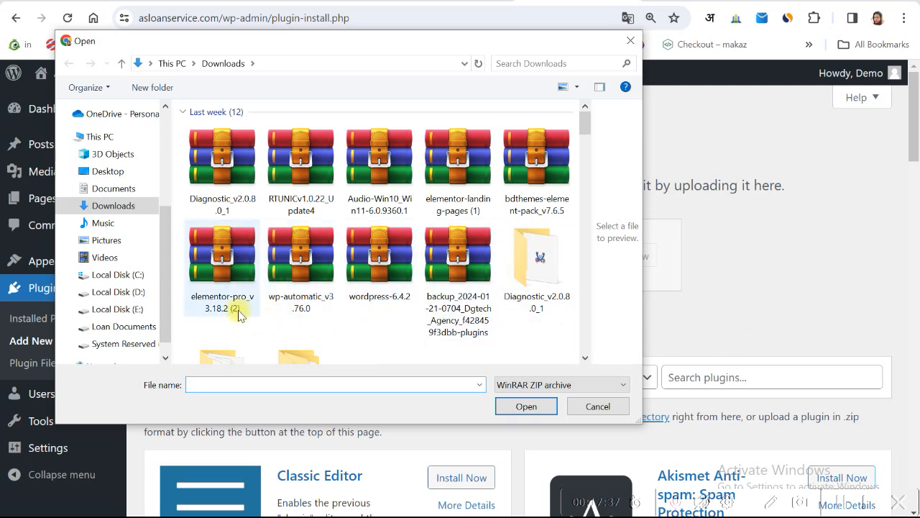
pyautogui.click(221, 264)
pyautogui.click(538, 407)
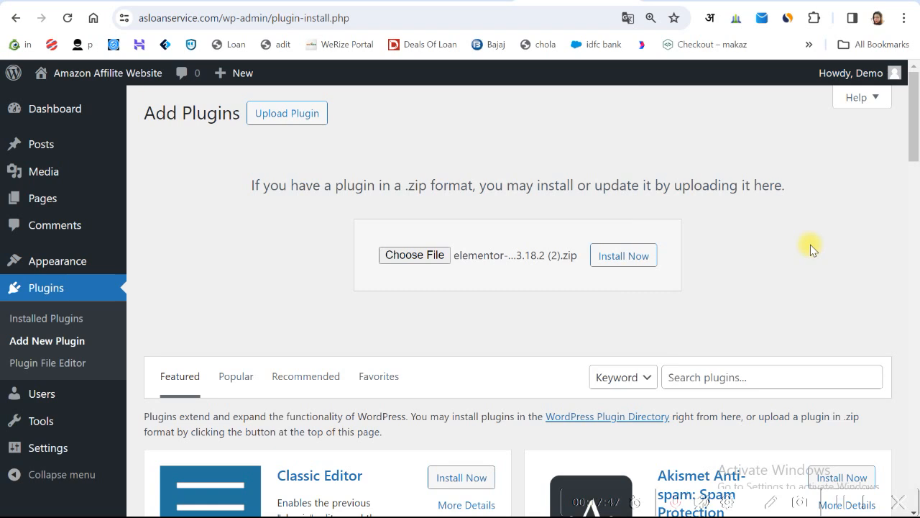
pyautogui.click(794, 248)
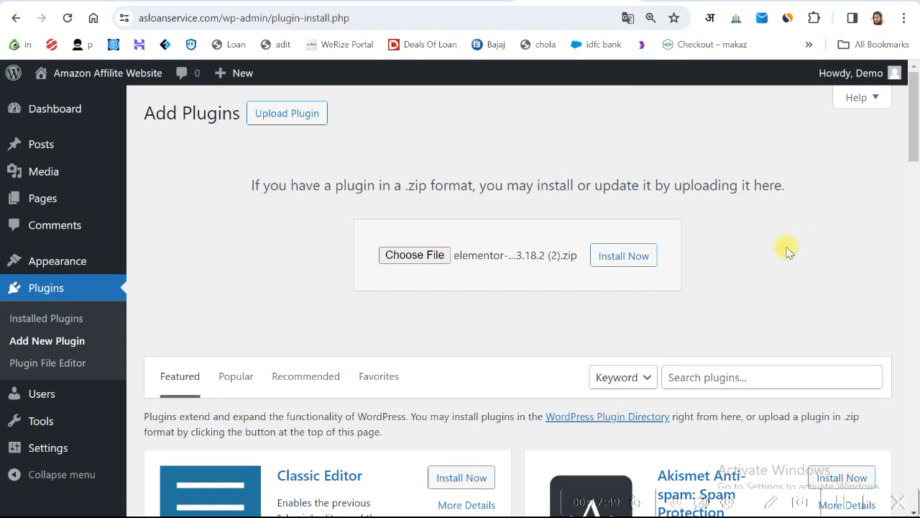
pyautogui.moveTo(625, 175); pyautogui.dragTo(728, 185)
pyautogui.click(755, 245)
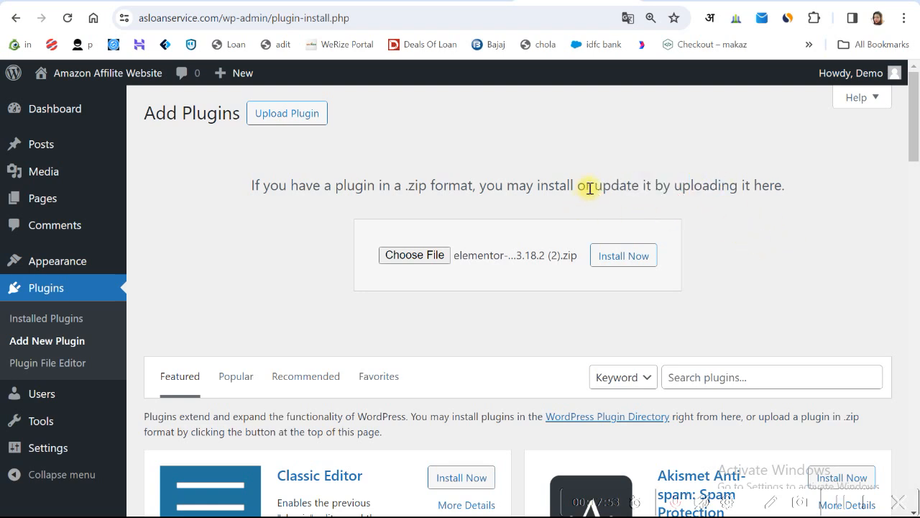
pyautogui.moveTo(591, 185); pyautogui.dragTo(694, 186)
pyautogui.click(780, 263)
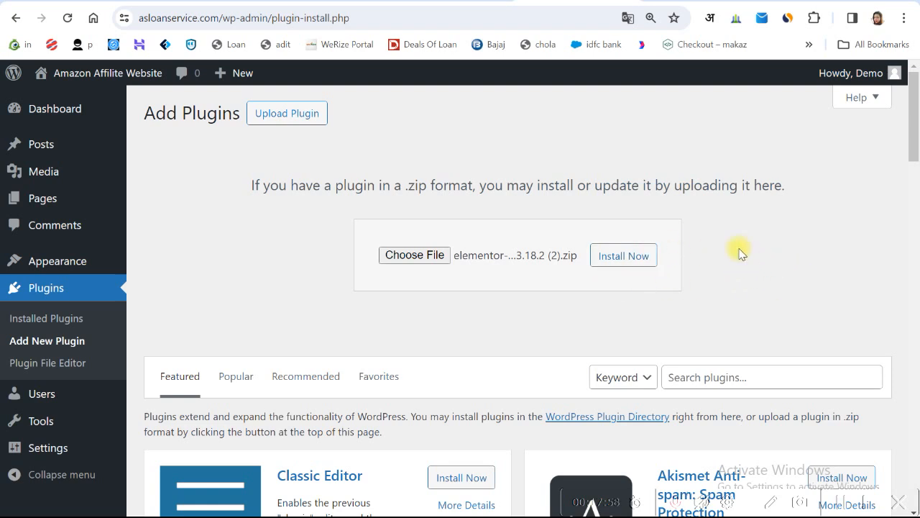
# Step: Install the Elementor Pro plugin from the chosen zip file and activate it
pyautogui.click(619, 259)
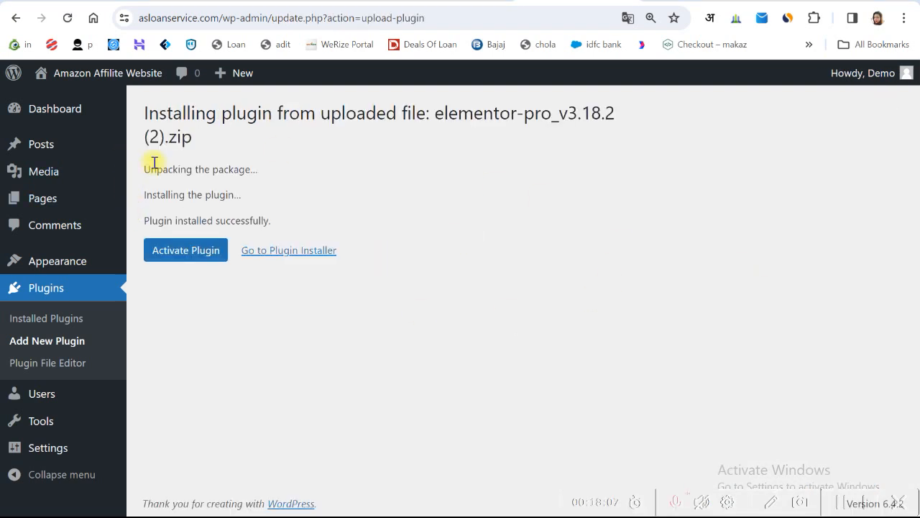
pyautogui.moveTo(144, 113); pyautogui.dragTo(281, 117)
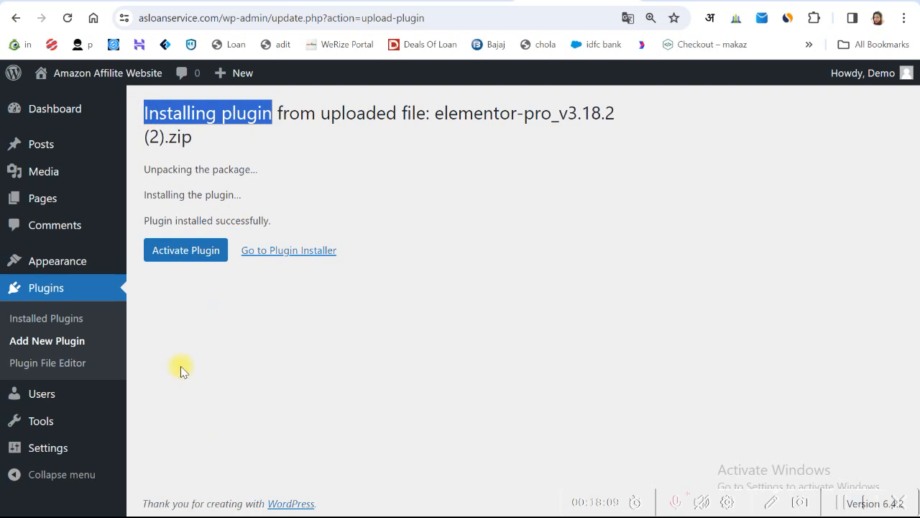
pyautogui.click(181, 366)
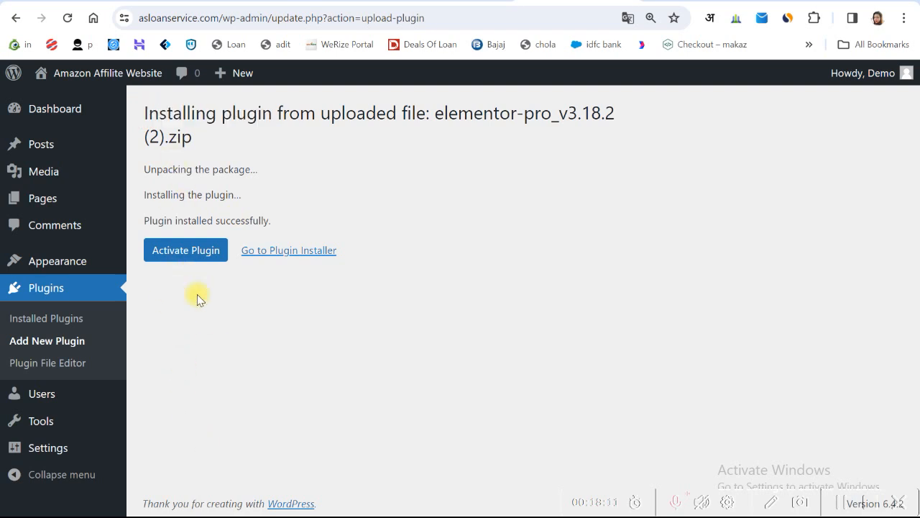
pyautogui.click(180, 249)
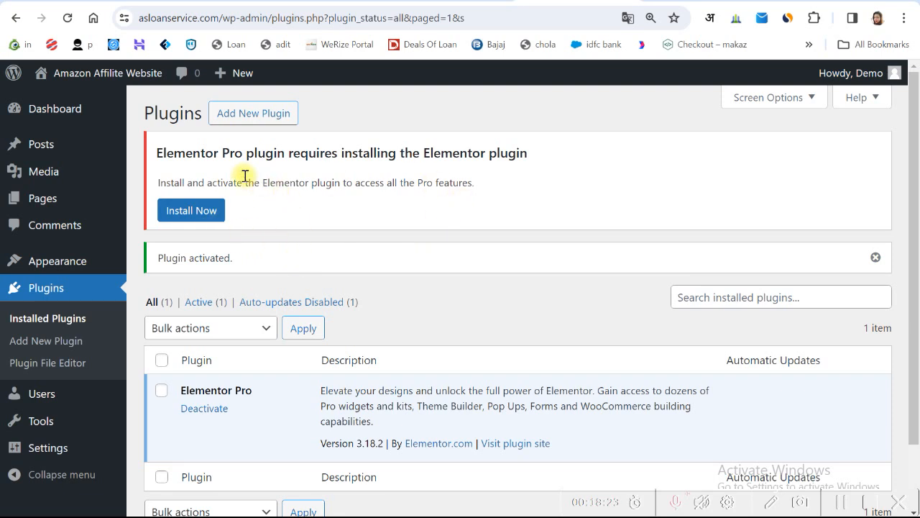
# Step: Read the notice about Elementor Pro's plugin requirement on the Plugins page
pyautogui.moveTo(193, 152); pyautogui.dragTo(427, 161)
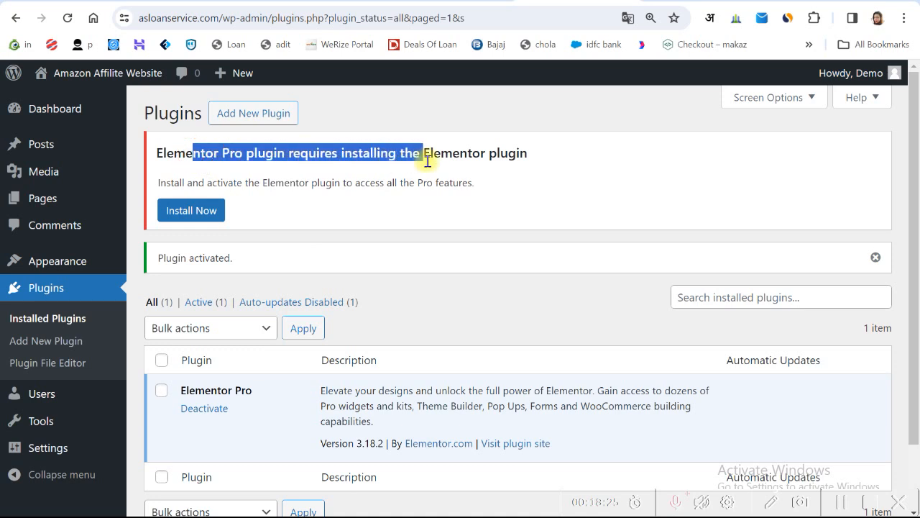
pyautogui.click(427, 158)
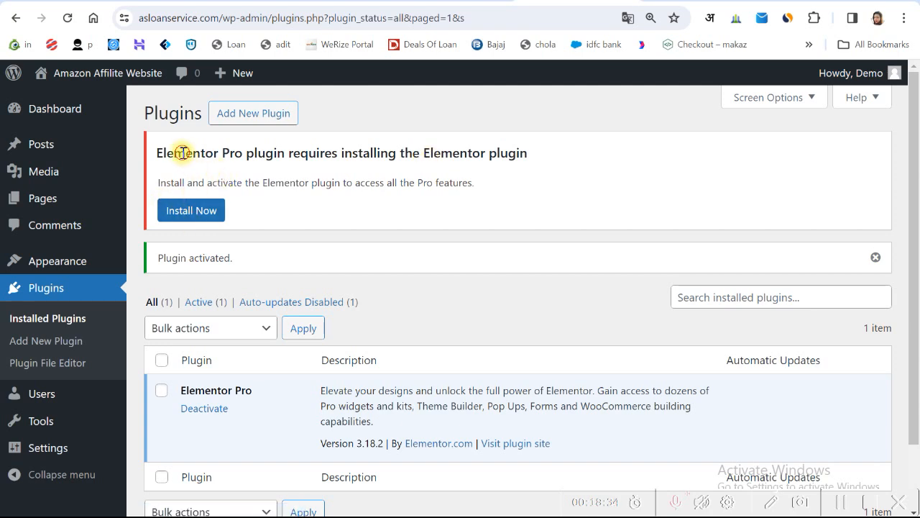
pyautogui.moveTo(185, 154); pyautogui.dragTo(238, 158)
pyautogui.scroll(-2, 247, 237)
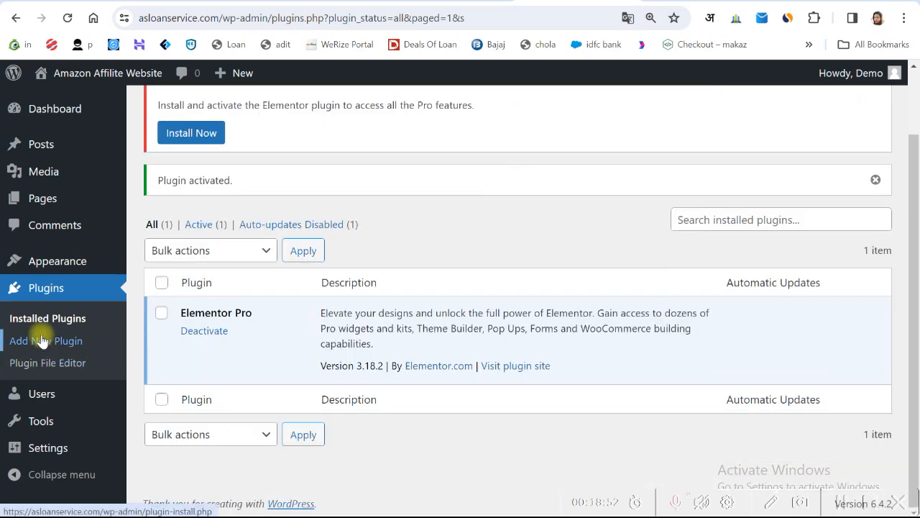
# Step: Search the Add Plugins page for "Elementor" and look at the first matching plugins
pyautogui.click(56, 290)
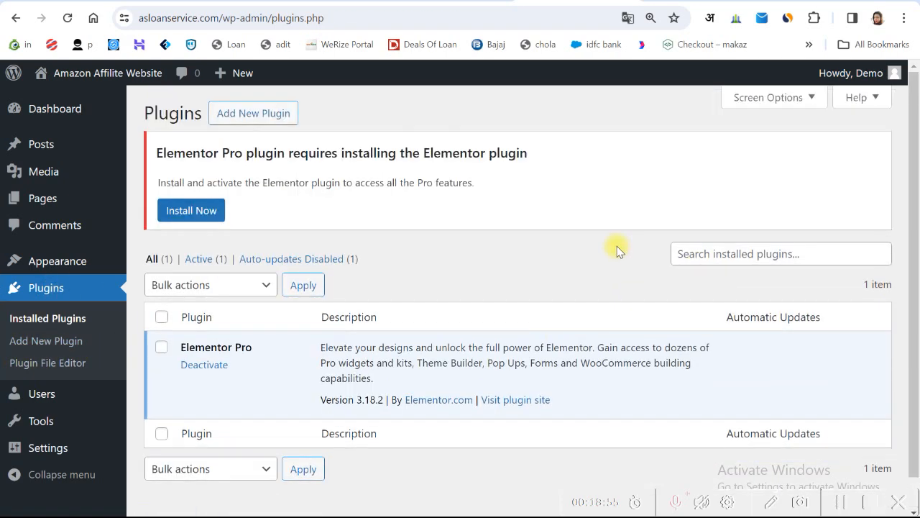
pyautogui.click(257, 112)
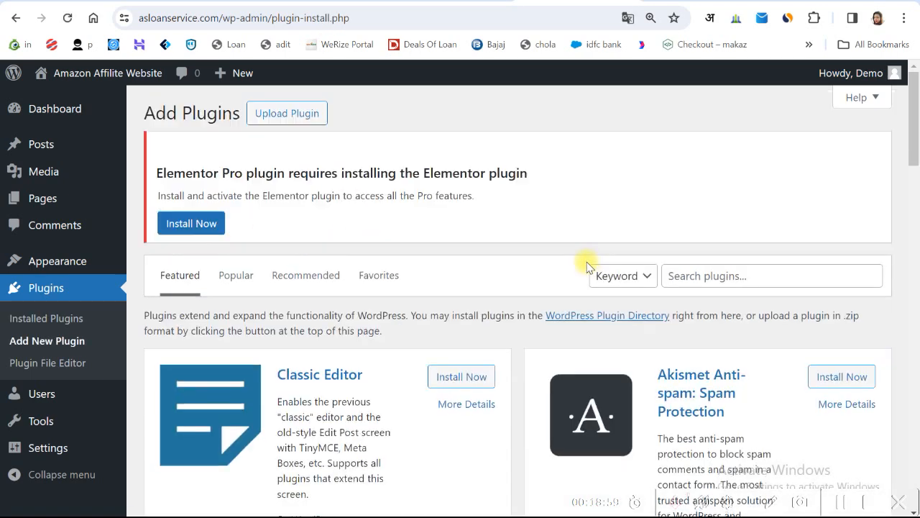
pyautogui.rightClick(739, 280)
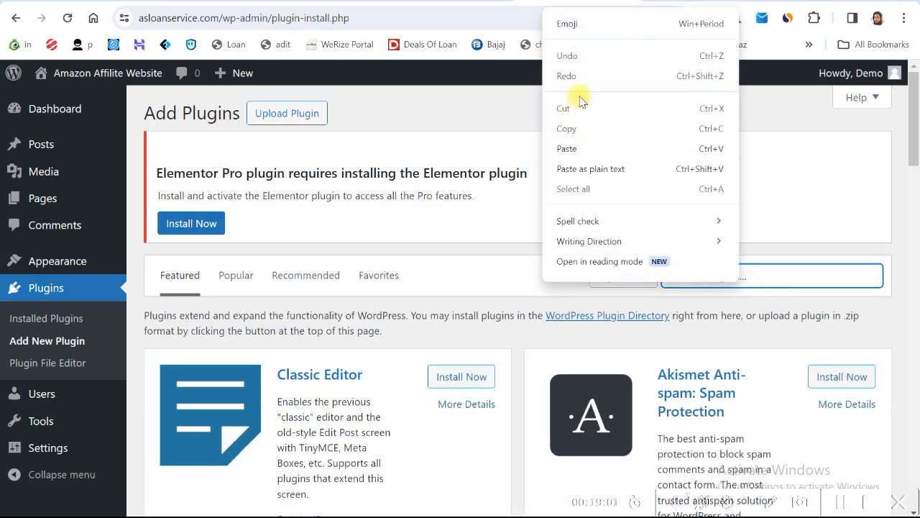
pyautogui.click(575, 156)
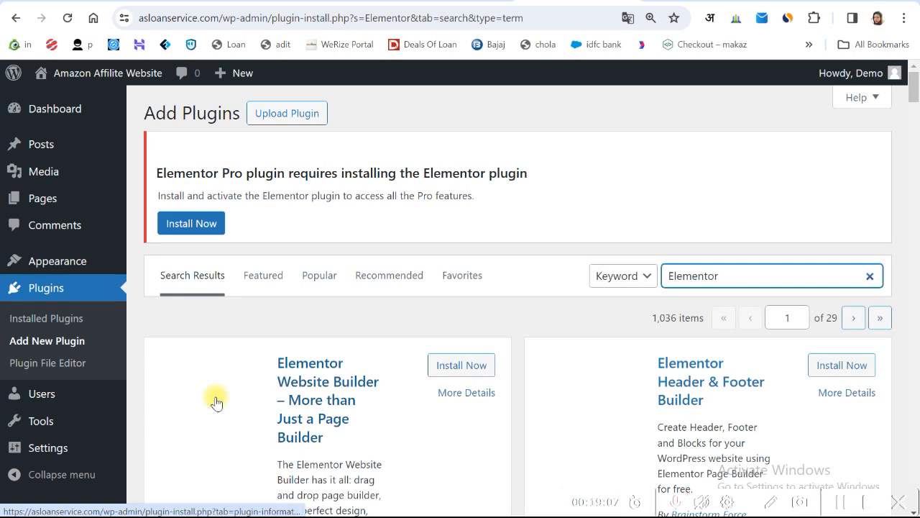
pyautogui.scroll(-2, 216, 403)
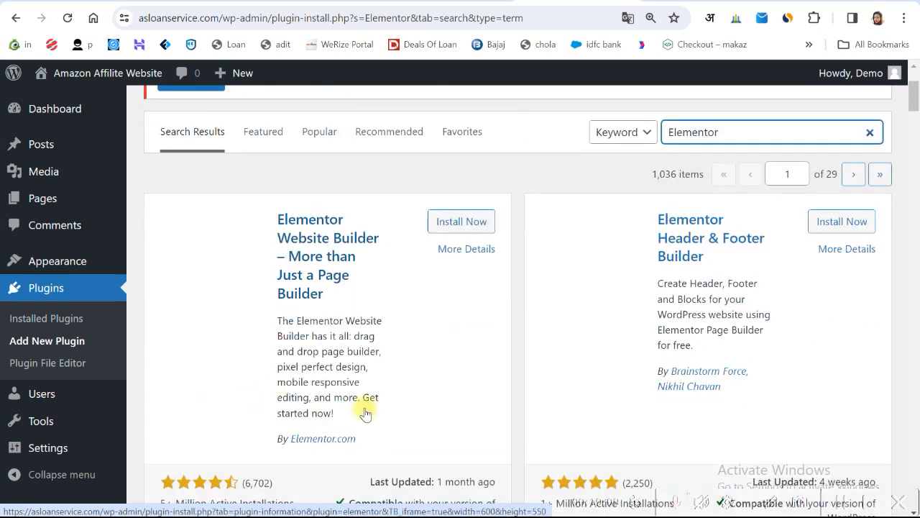
pyautogui.scroll(2, 365, 414)
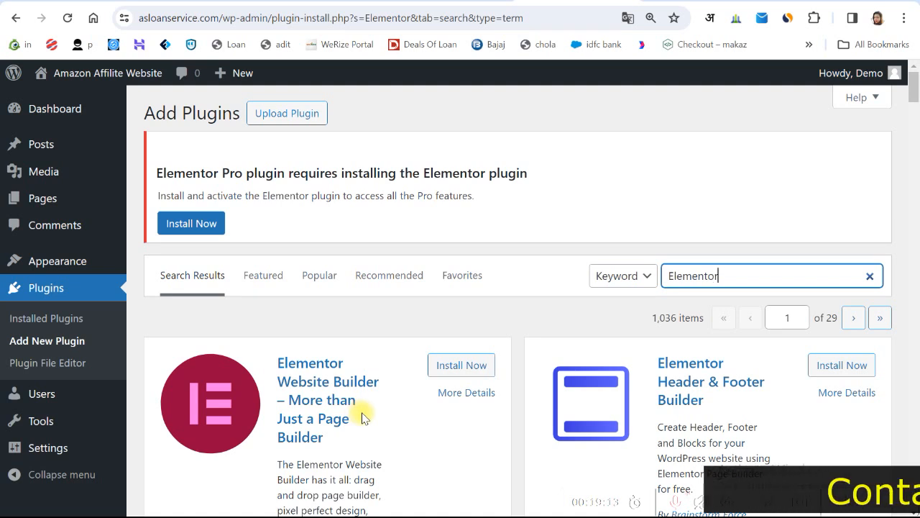
# Step: Install and activate the Elementor Website Builder plugin, and open the list of installed plugins
pyautogui.click(450, 365)
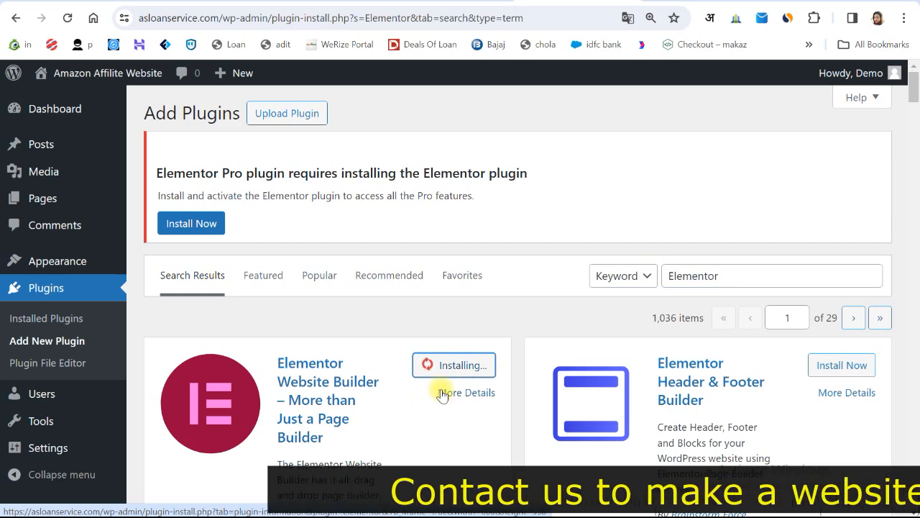
pyautogui.scroll(-1, 378, 288)
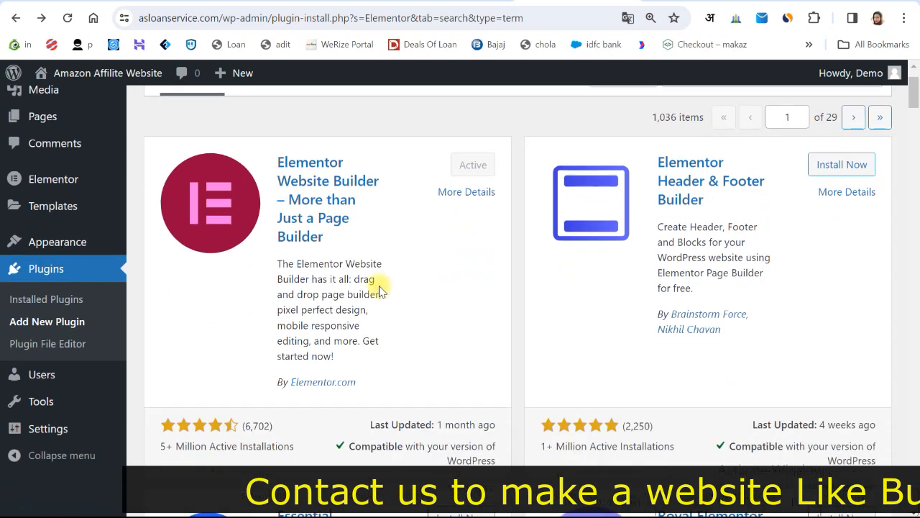
pyautogui.scroll(1, 381, 293)
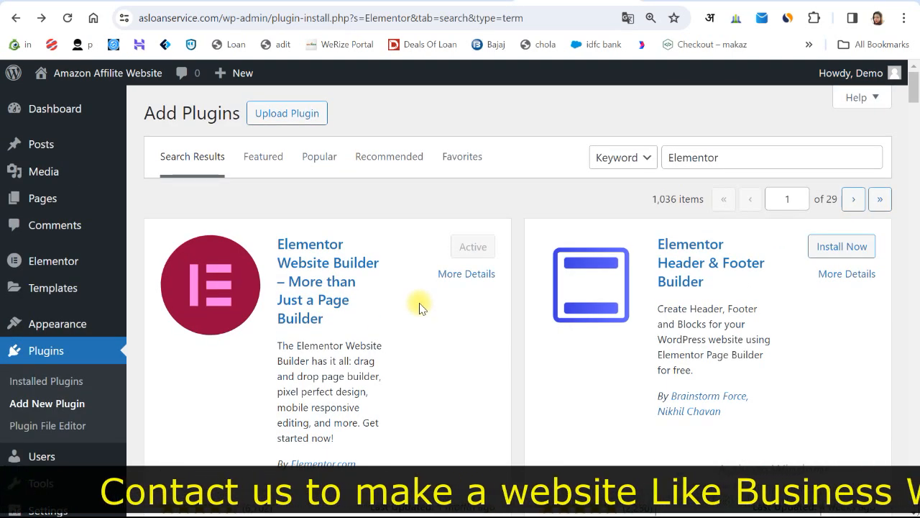
pyautogui.click(41, 381)
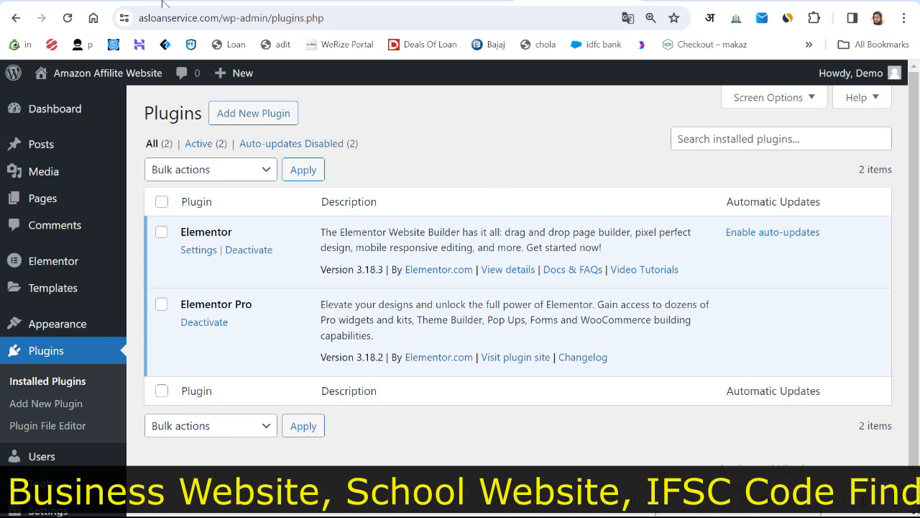
# Step: Look over the Yozi demo shop's homepage, including the banner slider, promotional tiles, Top Categories and product grid
pyautogui.click(75, 2)
pyautogui.scroll(-6, 512, 284)
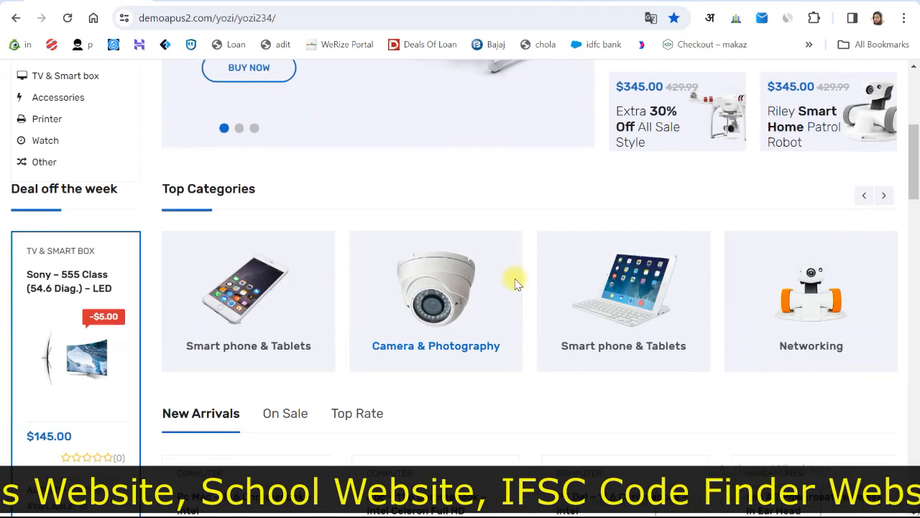
pyautogui.scroll(6, 515, 278)
pyautogui.scroll(-3, 517, 279)
pyautogui.scroll(-2, 517, 282)
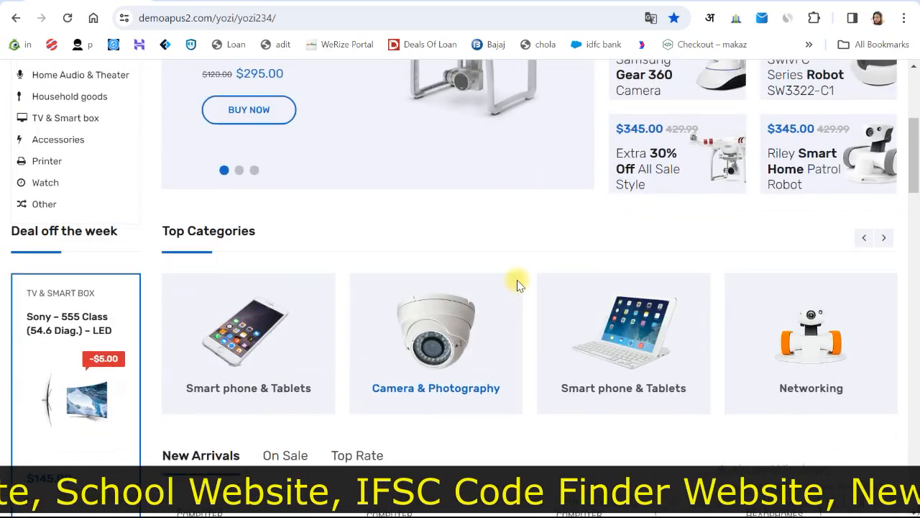
pyautogui.scroll(4, 518, 283)
pyautogui.scroll(-8, 519, 286)
pyautogui.scroll(-3, 578, 306)
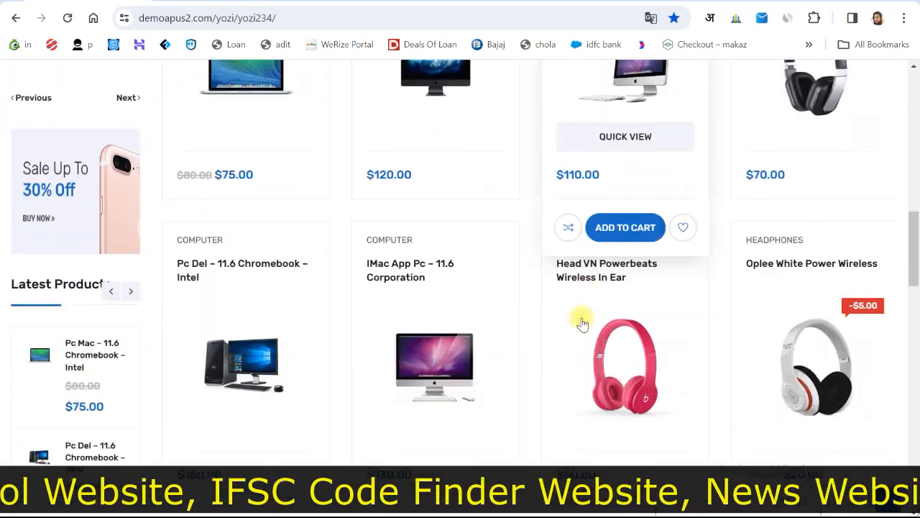
pyautogui.scroll(8, 581, 323)
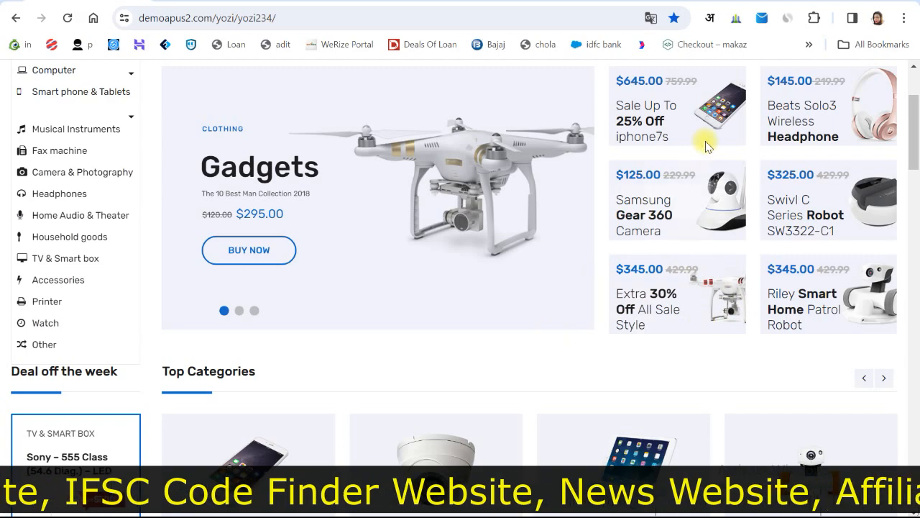
pyautogui.scroll(-2, 764, 261)
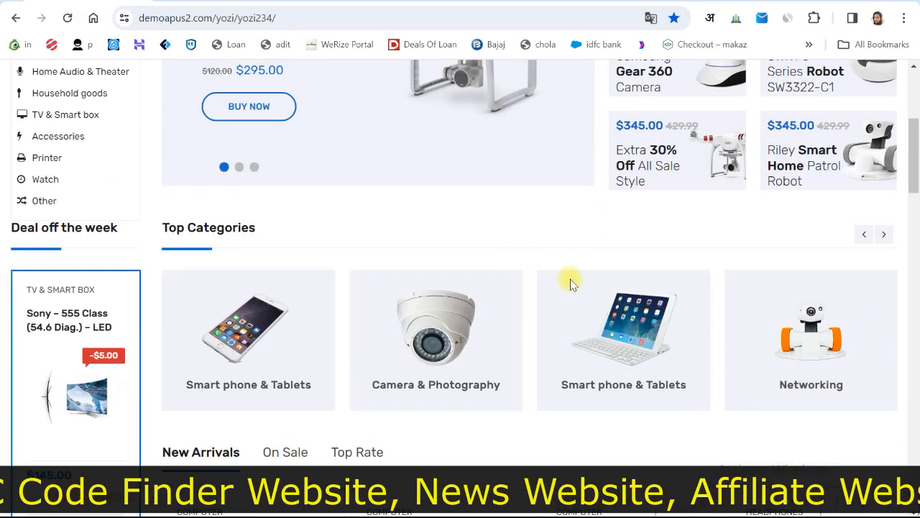
pyautogui.scroll(2, 688, 267)
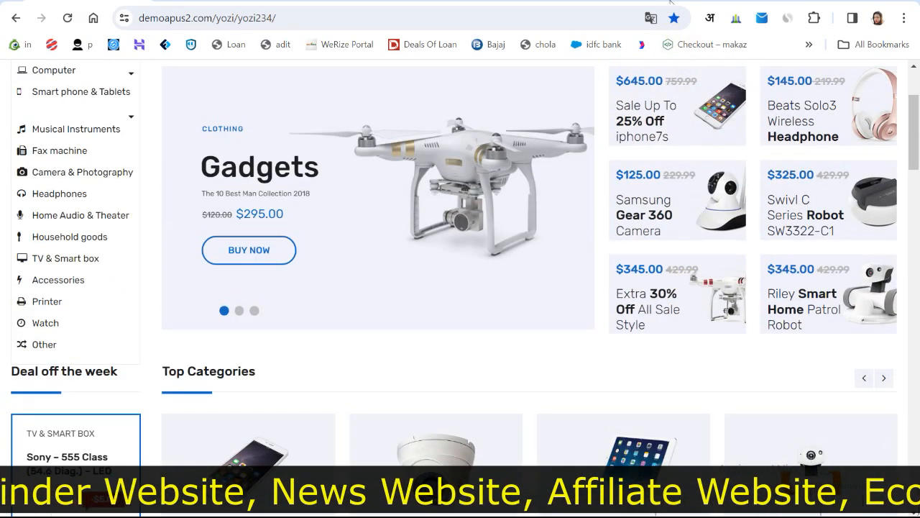
pyautogui.click(670, 0)
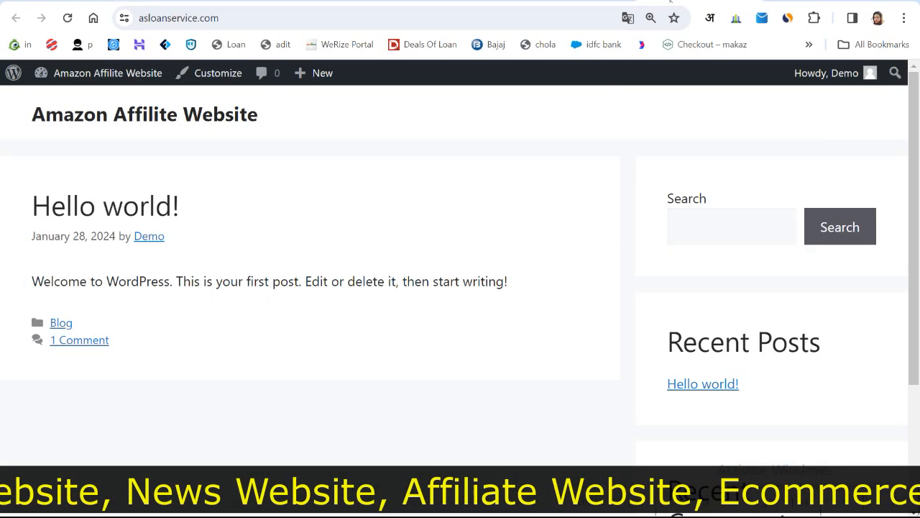
pyautogui.click(360, 1)
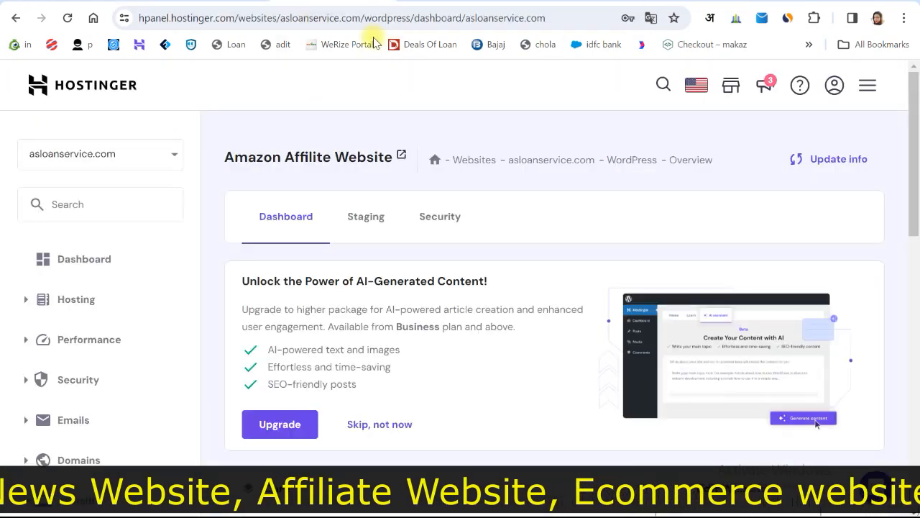
pyautogui.click(461, 1)
pyautogui.click(186, 2)
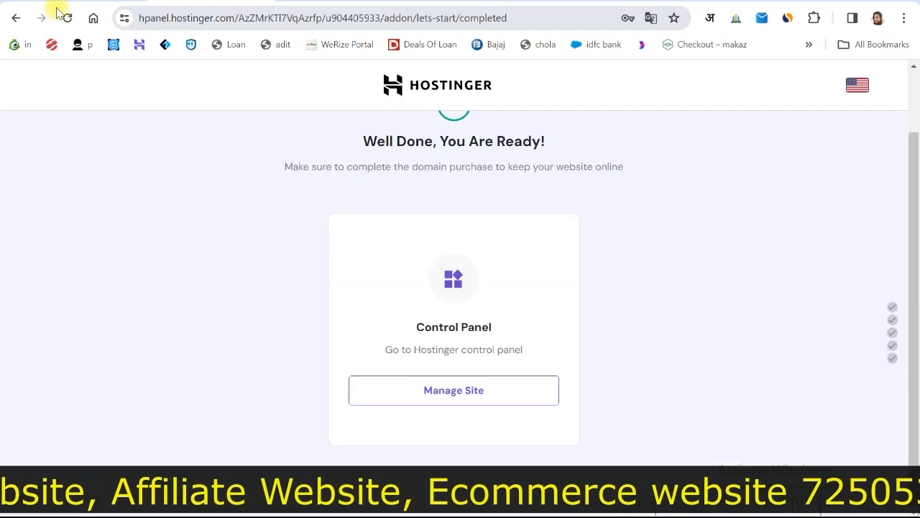
pyautogui.click(58, 1)
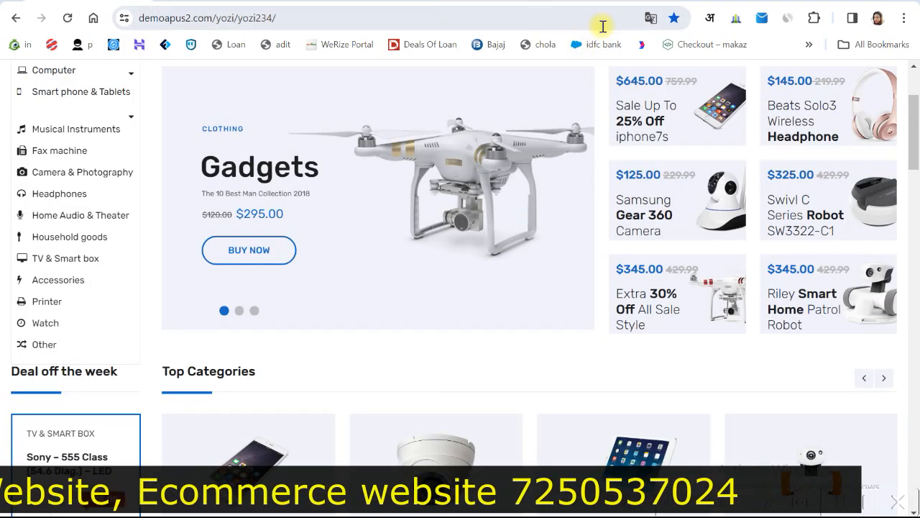
pyautogui.click(572, 3)
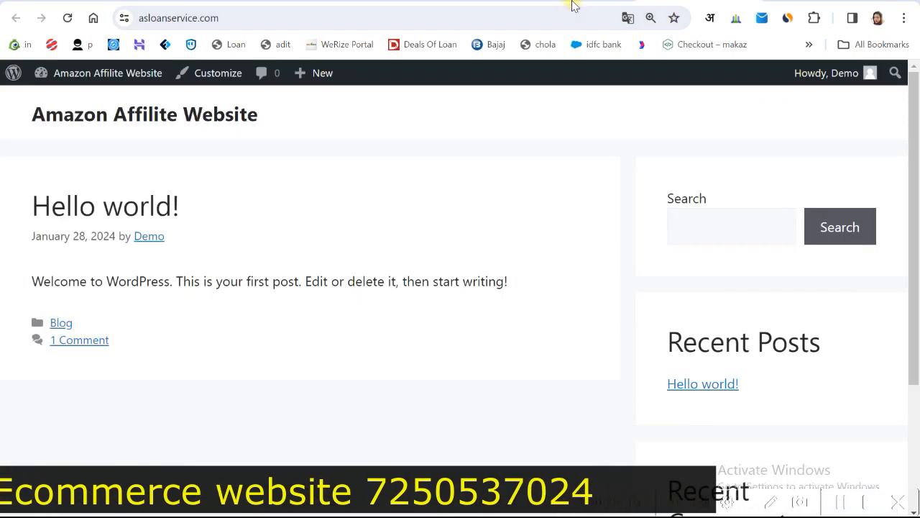
pyautogui.click(575, 3)
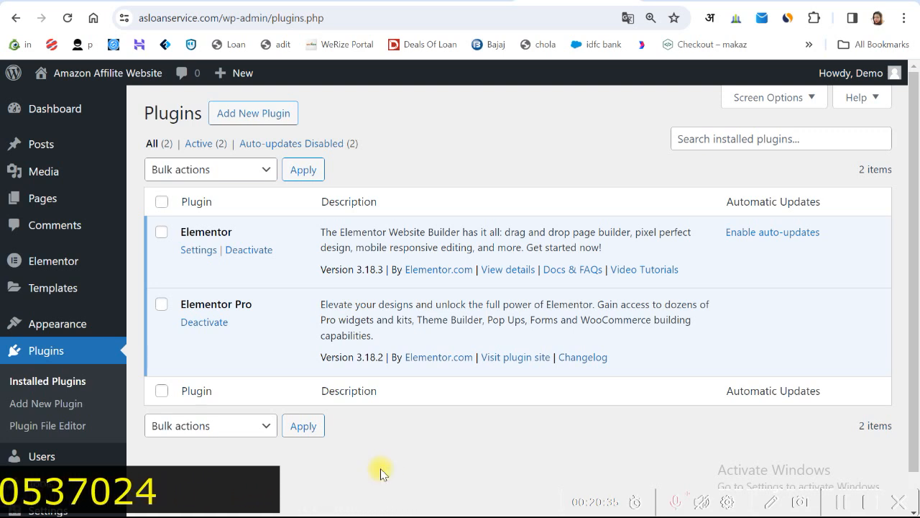
pyautogui.click(382, 470)
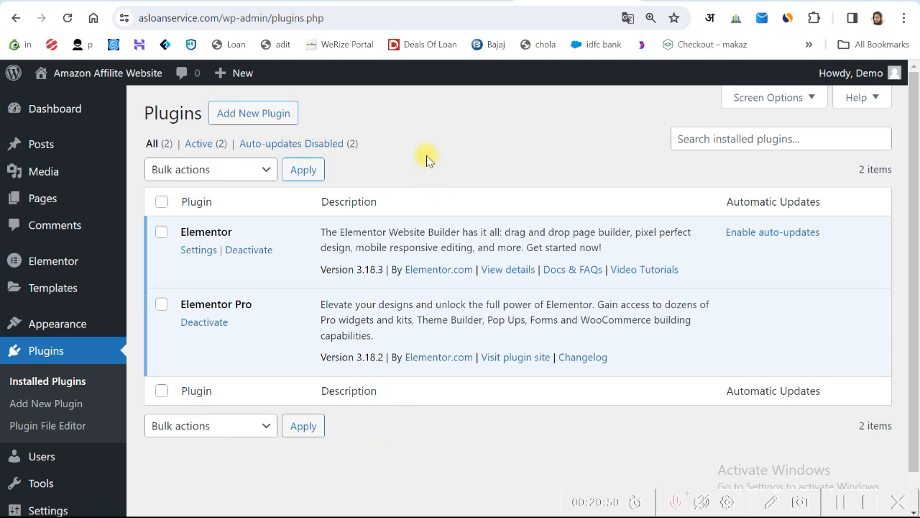
# Step: Search Google for "wp automatic plugin" and open the WordPress Automatic Plugin by ValvePress result on CodeCanyon
pyautogui.click(687, 2)
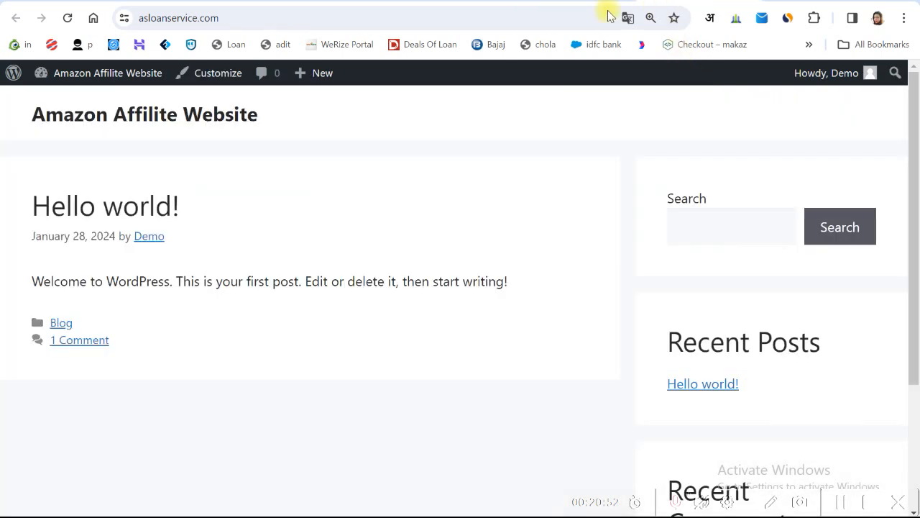
pyautogui.click(361, 16)
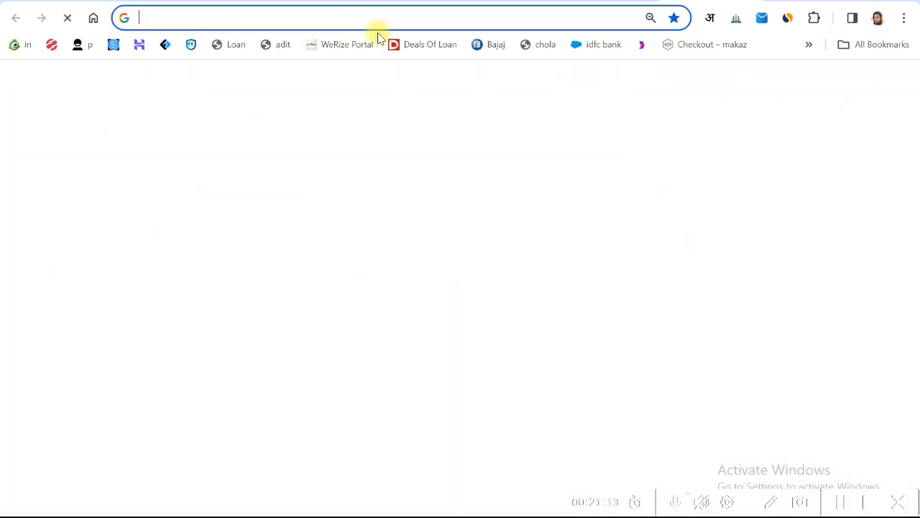
pyautogui.click(355, 19)
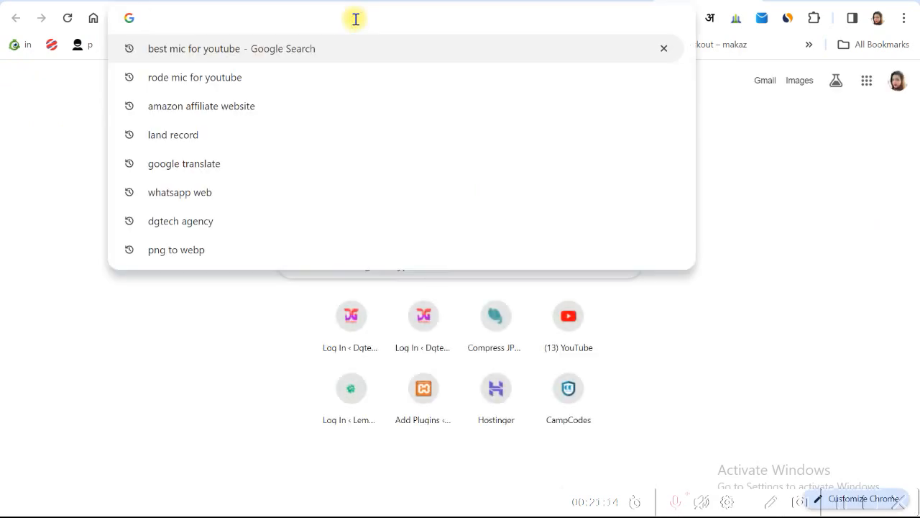
pyautogui.write('wp automatic plugin')
pyautogui.press('Return')
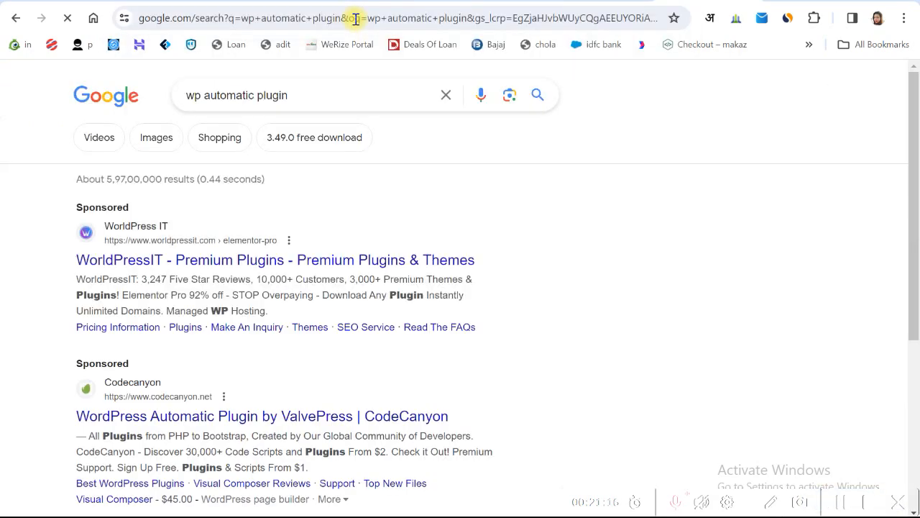
pyautogui.scroll(-2, 170, 292)
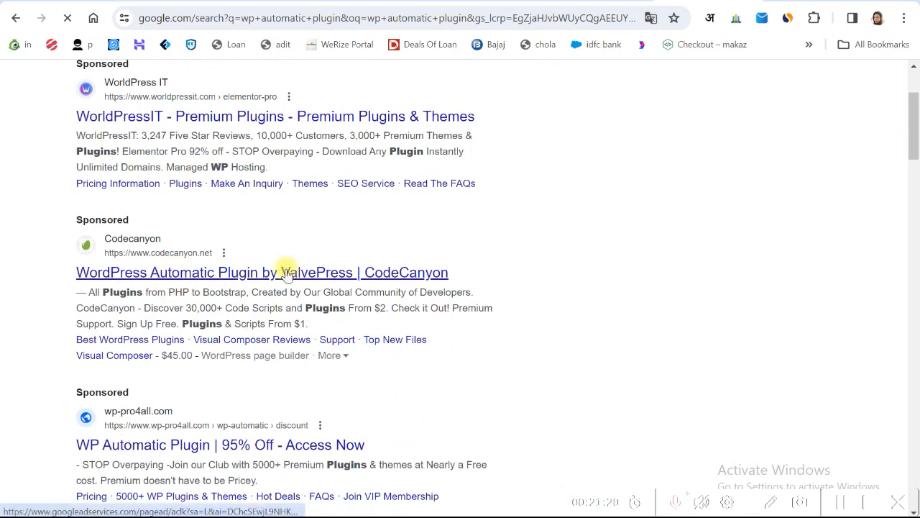
pyautogui.click(123, 275)
# Step: Check the Regular License price on the WordPress Automatic Plugin page and dismiss the survey pop-up
pyautogui.scroll(-2, 812, 259)
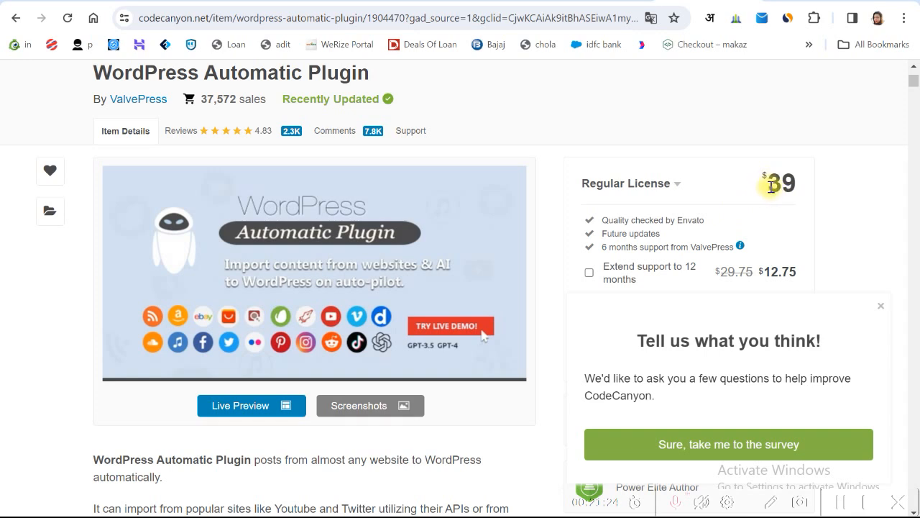
pyautogui.moveTo(768, 183); pyautogui.dragTo(806, 182)
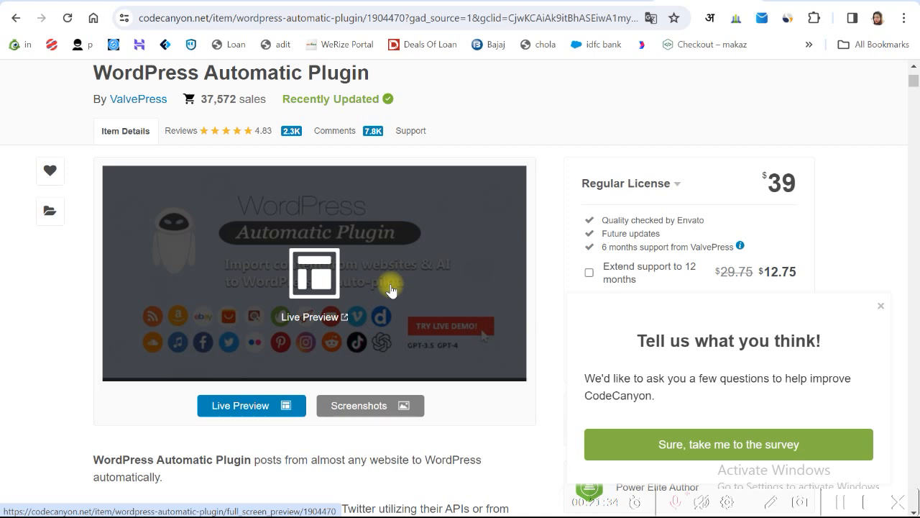
pyautogui.click(881, 307)
pyautogui.scroll(-2, 734, 296)
pyautogui.scroll(2, 734, 295)
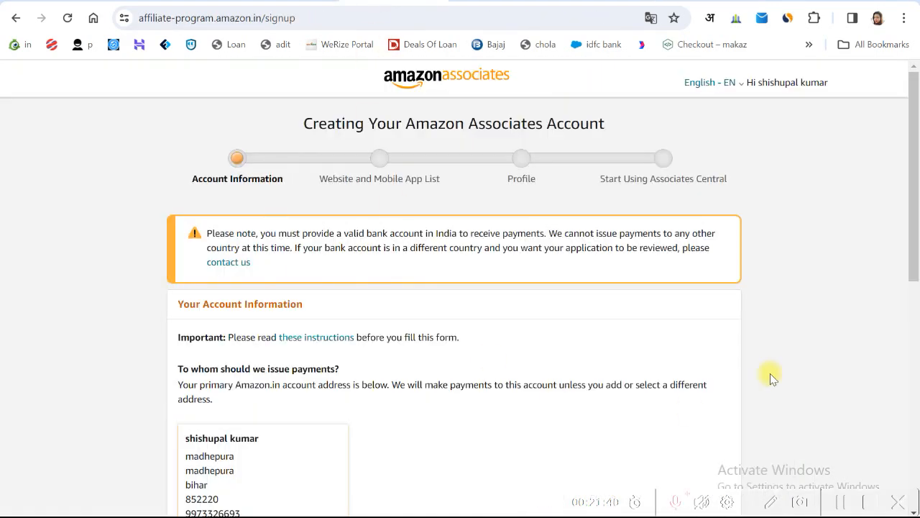
pyautogui.click(433, 2)
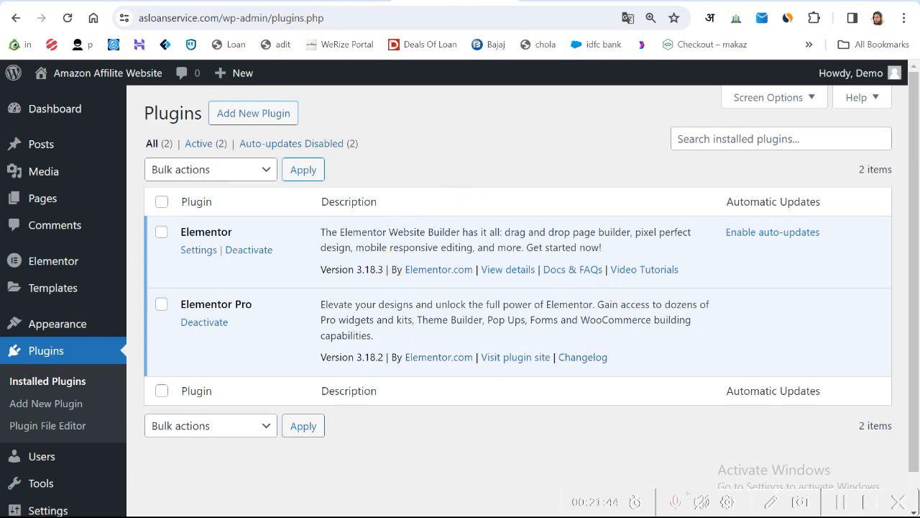
pyautogui.click(683, 2)
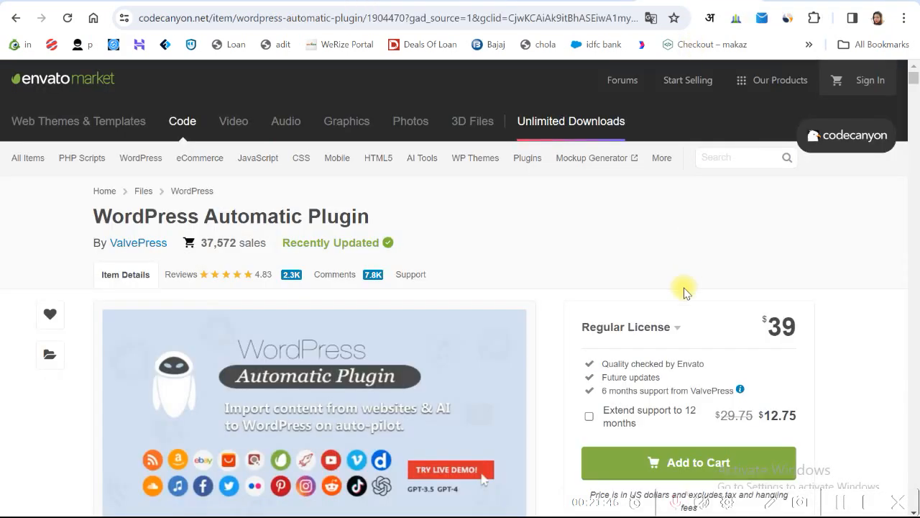
pyautogui.moveTo(770, 322); pyautogui.dragTo(796, 333)
pyautogui.click(829, 245)
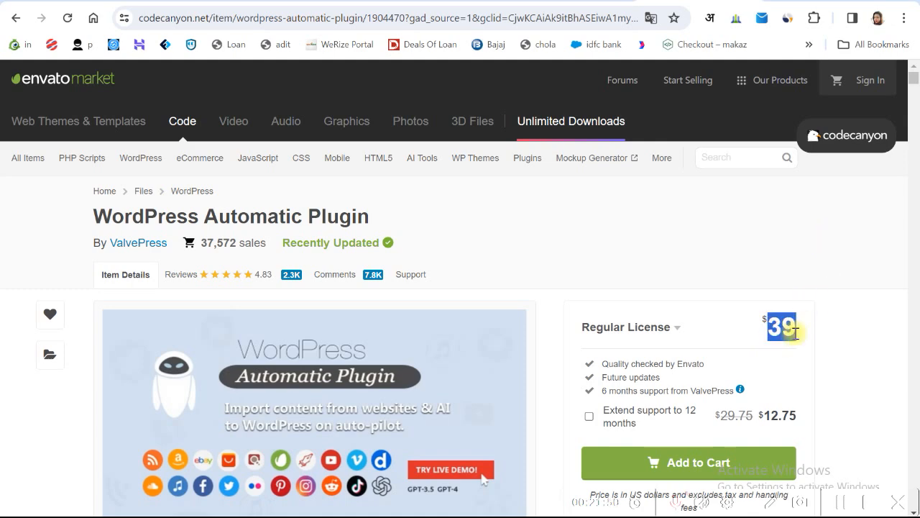
pyautogui.click(804, 237)
# Step: Upload wp-automatic_v3.76.0 from the Downloads folder as a new WordPress plugin, install it and activate it
pyautogui.click(547, 1)
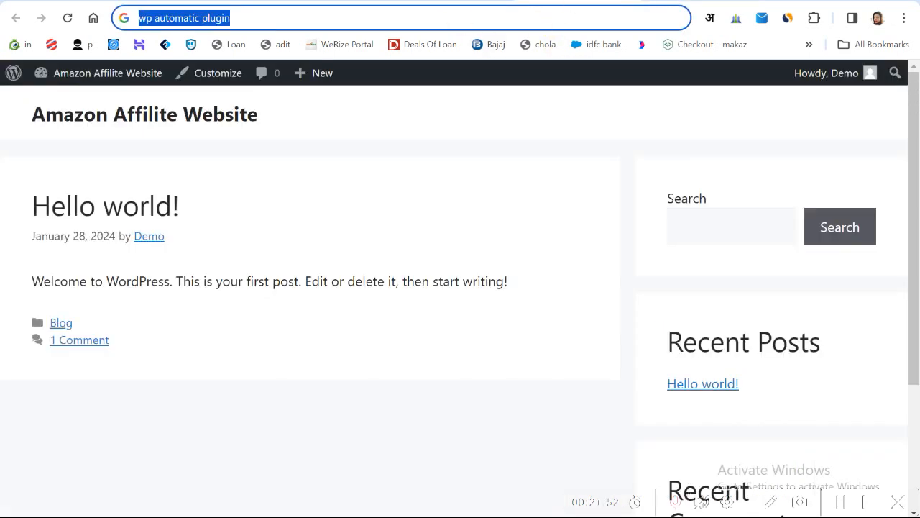
pyautogui.click(447, 3)
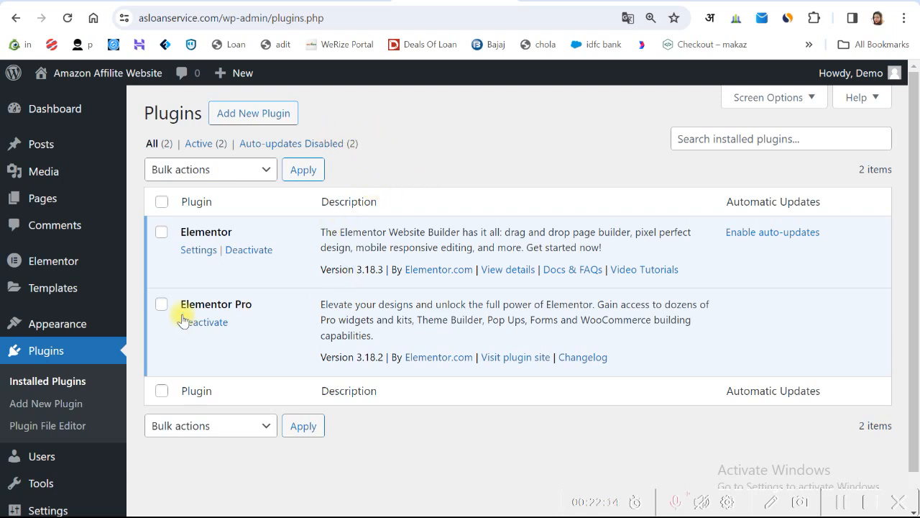
pyautogui.click(252, 115)
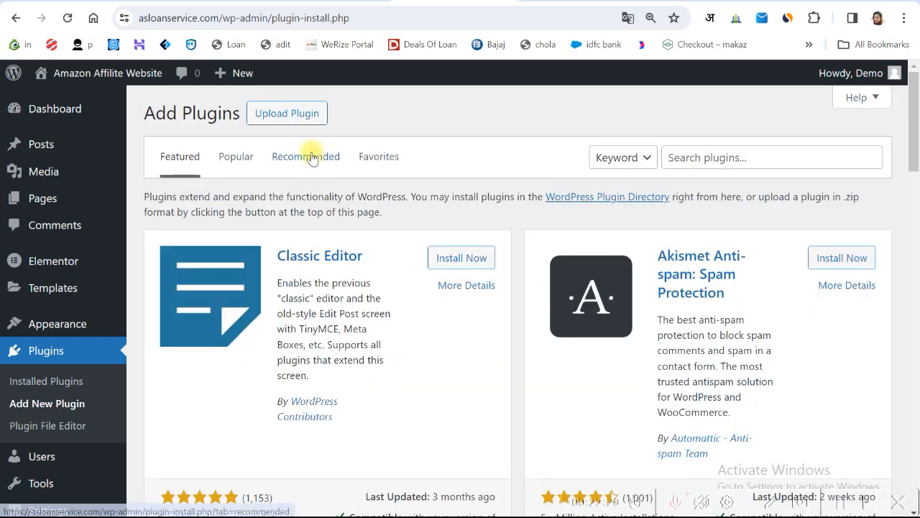
pyautogui.click(296, 115)
pyautogui.click(423, 255)
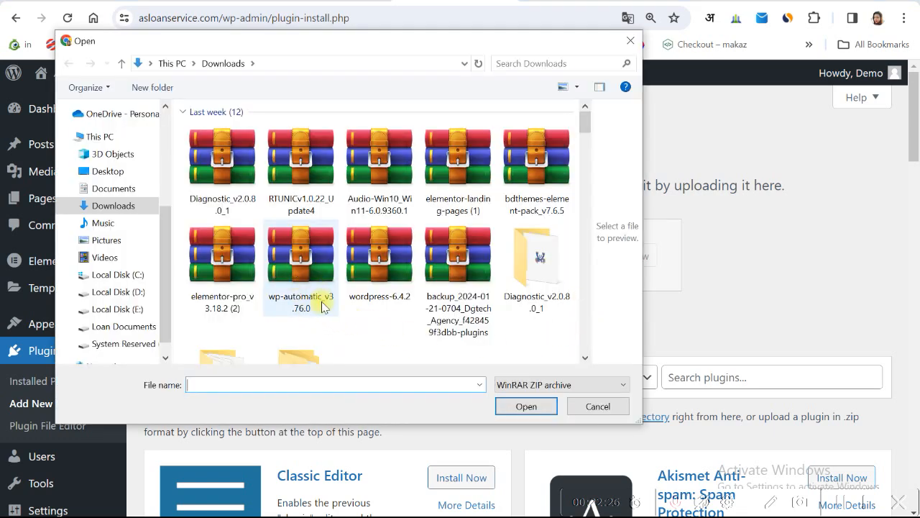
pyautogui.click(305, 265)
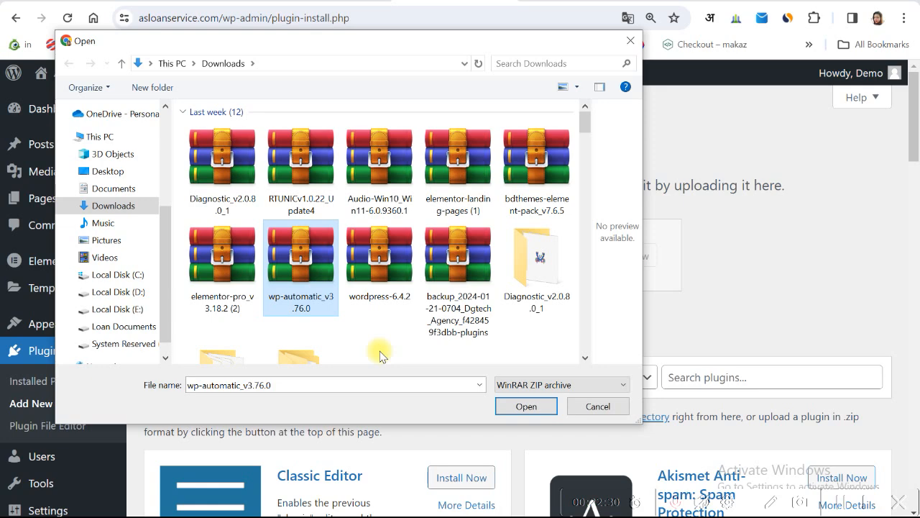
pyautogui.click(524, 406)
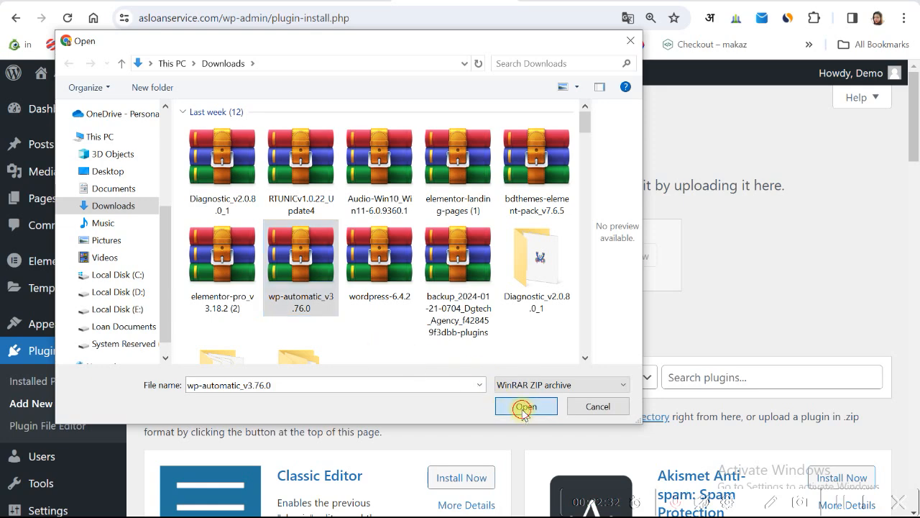
pyautogui.click(623, 255)
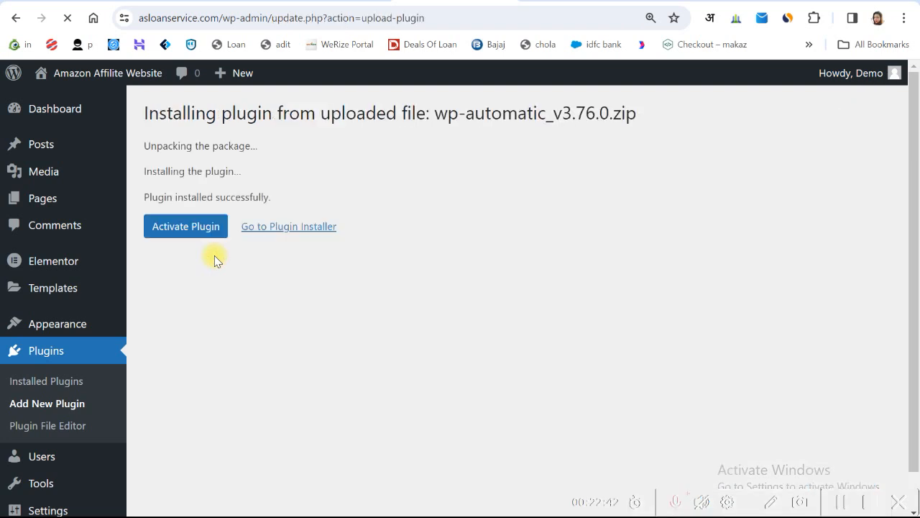
pyautogui.click(187, 231)
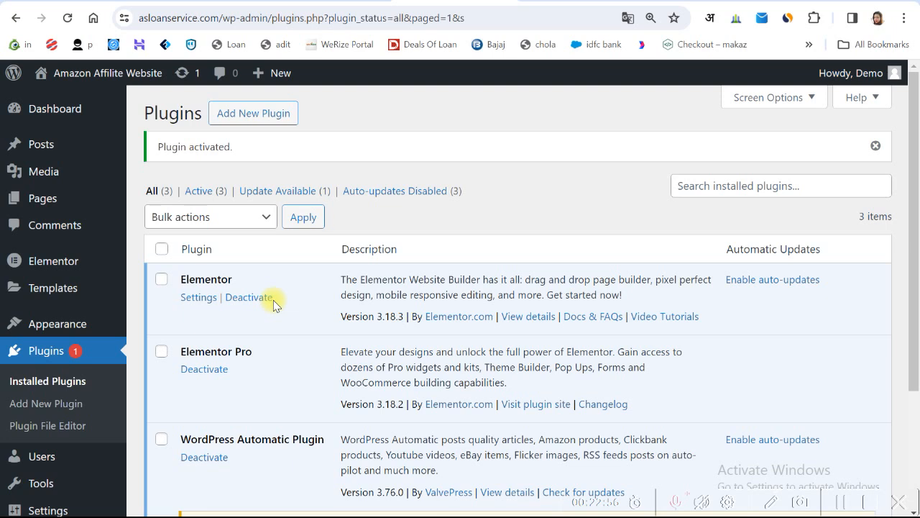
# Step: Reload the front page of asloanservice.com and look it over
pyautogui.click(564, 2)
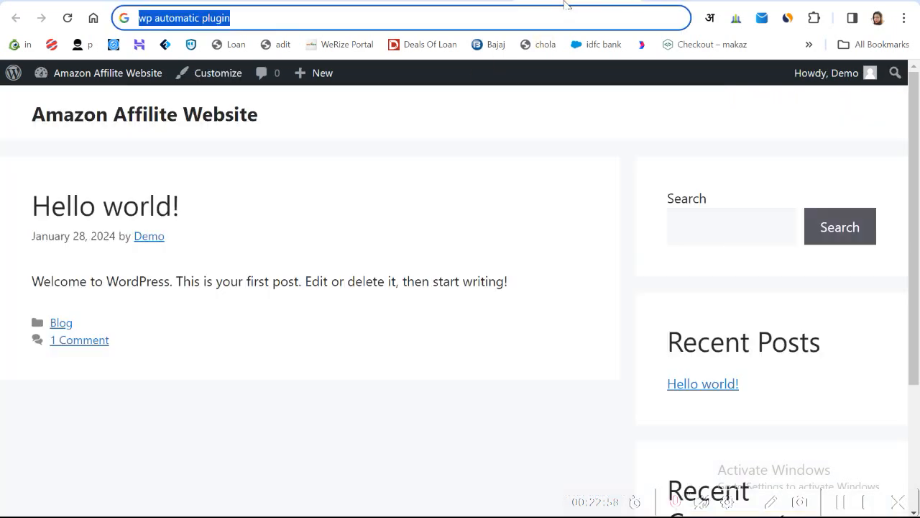
pyautogui.click(67, 17)
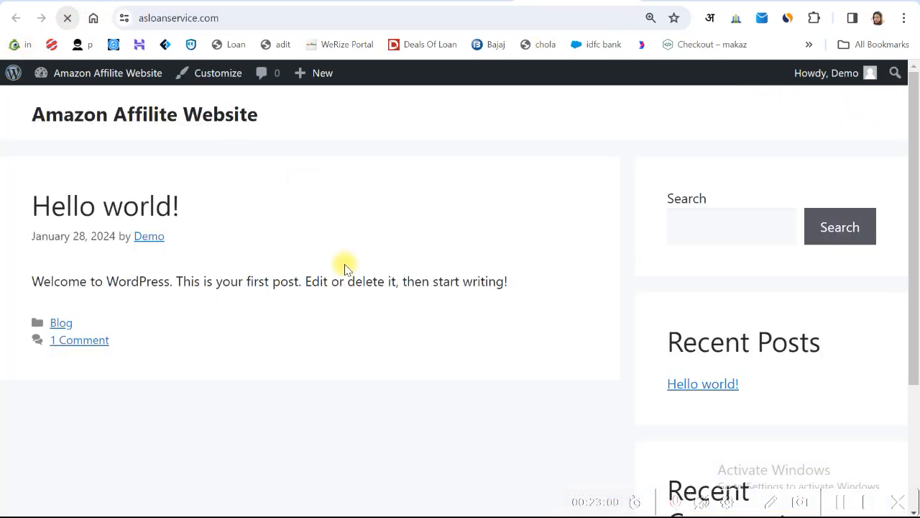
pyautogui.scroll(-3, 345, 269)
pyautogui.scroll(3, 345, 269)
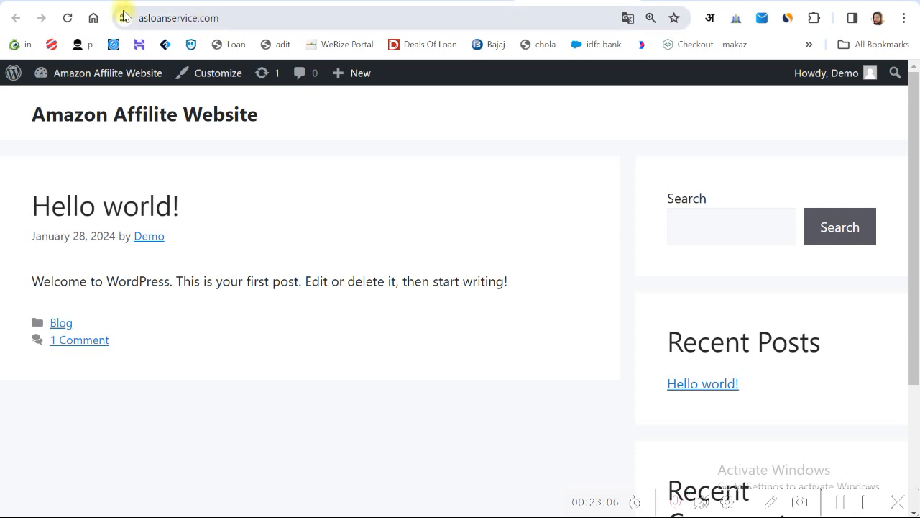
# Step: Switch to the Yozi demo shop and examine its home page banner, product offers and top categories
pyautogui.click(97, 1)
pyautogui.scroll(3, 433, 283)
pyautogui.click(256, 180)
pyautogui.click(255, 181)
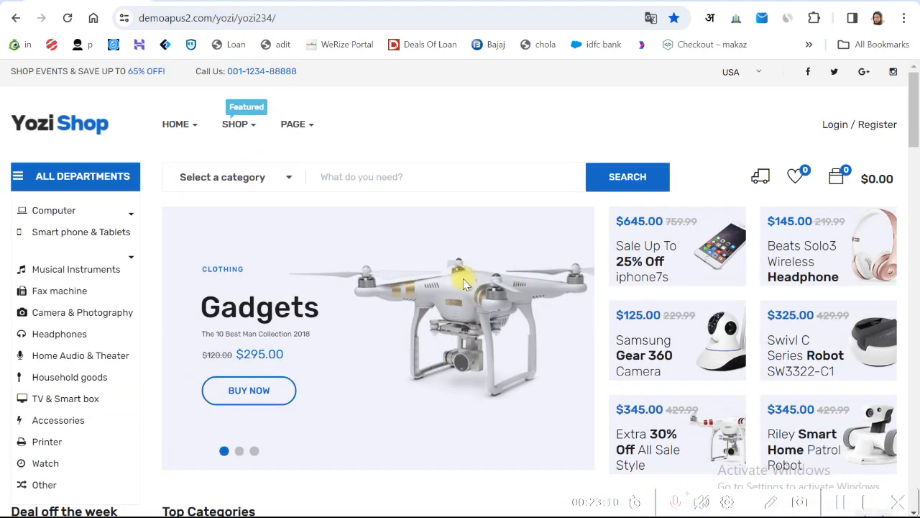
pyautogui.scroll(-2, 519, 261)
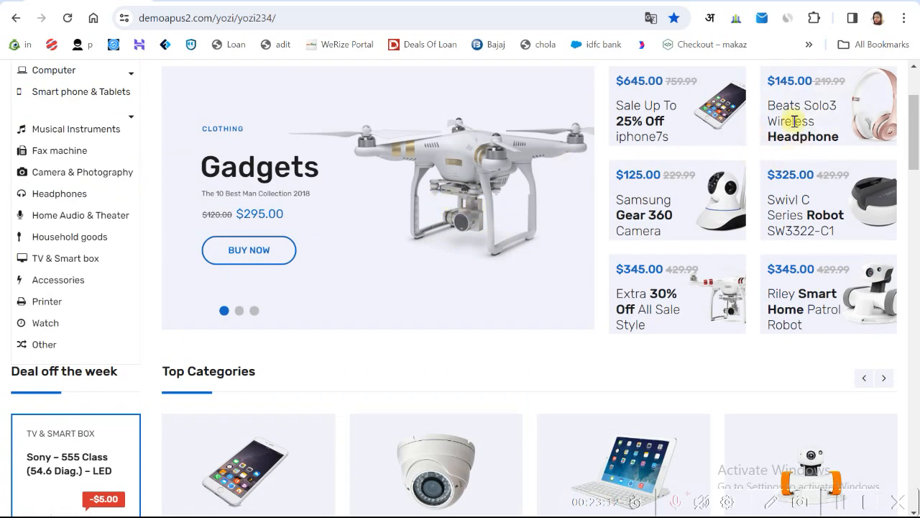
pyautogui.scroll(2, 719, 270)
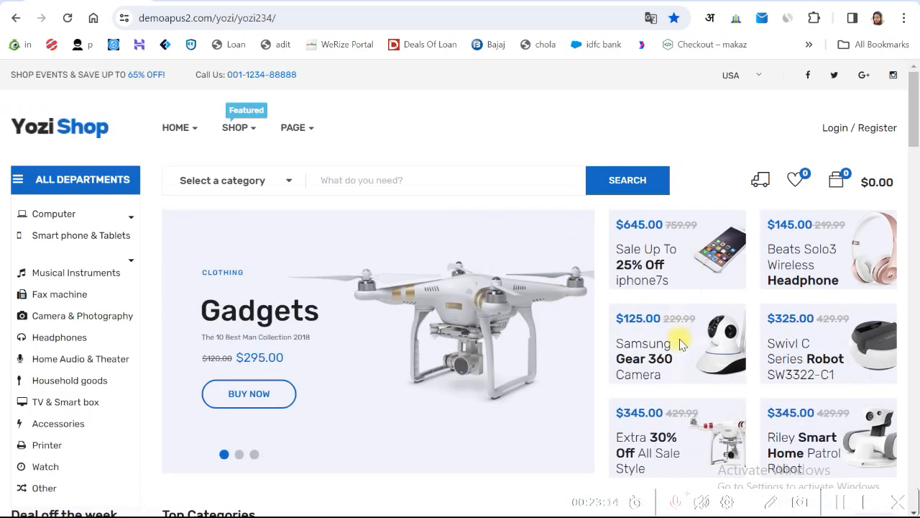
# Step: Return to the installed plugins list of asloanservice.com and review the Elementor, Elementor Pro and WordPress Automatic Plugin entries
pyautogui.click(565, 0)
pyautogui.click(461, 1)
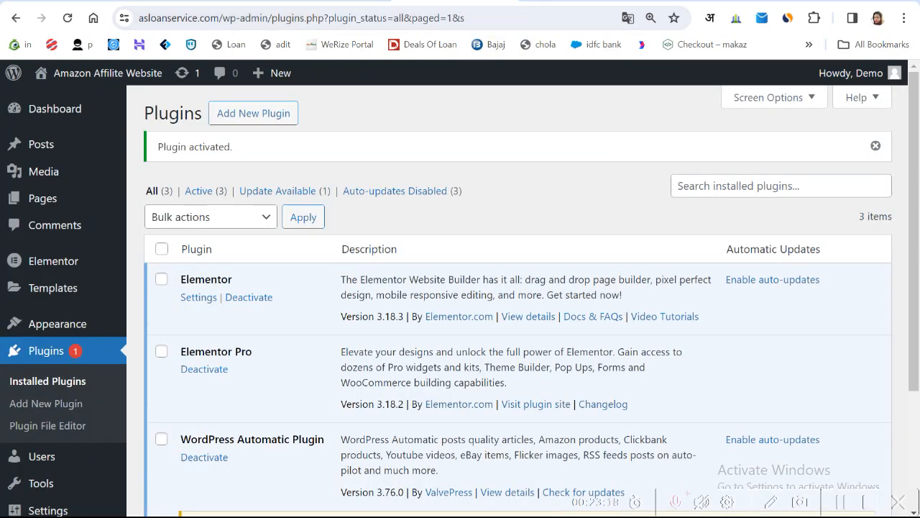
pyautogui.click(550, 1)
pyautogui.scroll(-2, 470, 185)
pyautogui.scroll(2, 470, 185)
pyautogui.click(446, 2)
pyautogui.scroll(-3, 503, 194)
pyautogui.scroll(3, 509, 220)
pyautogui.scroll(-3, 493, 211)
pyautogui.scroll(3, 492, 211)
pyautogui.scroll(-3, 500, 186)
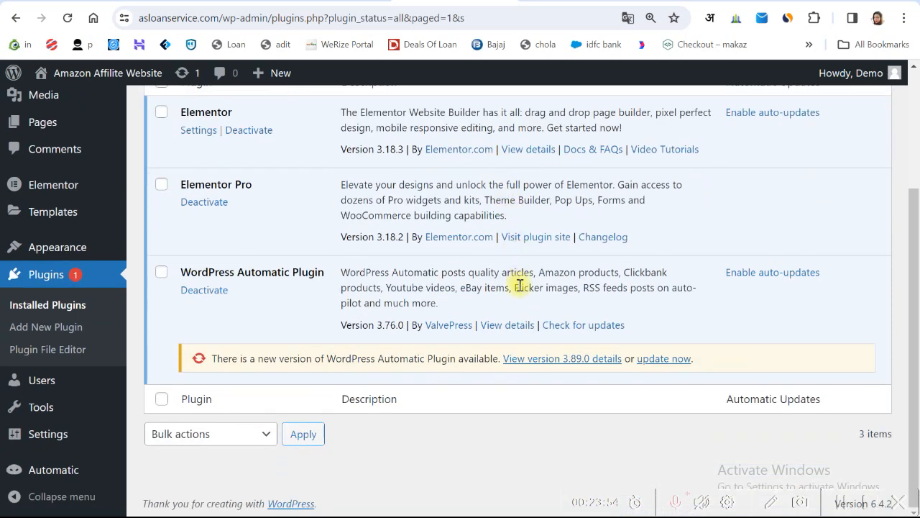
pyautogui.scroll(3, 520, 278)
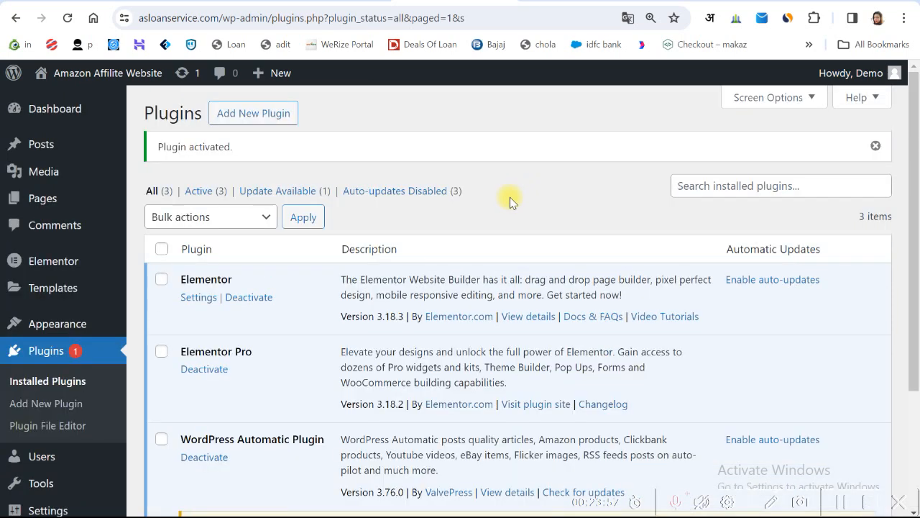